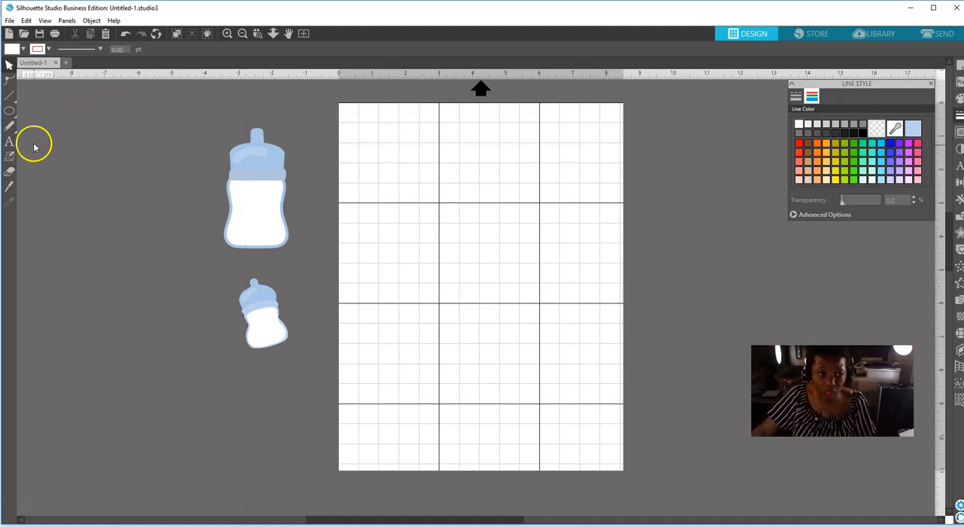
Draw a rectangle about 2.34 in wide and 4.17 in high in the upper-left part of the page.
left_click(10, 111)
left_click(11, 109)
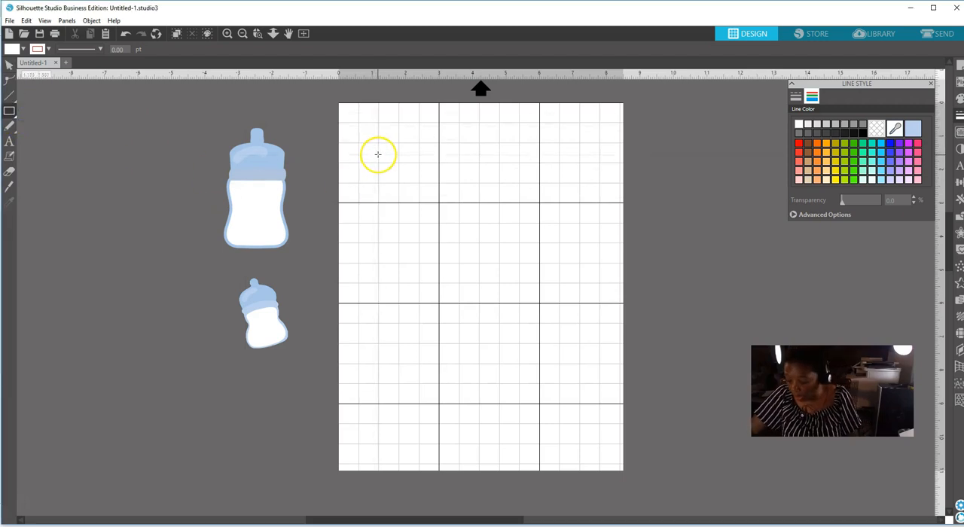
left_click_drag(378, 154, 456, 293)
Give the rectangle a white line colour and a light blue fill matching the bottles, with 0% transparency.
left_click(9, 66)
left_click(412, 159)
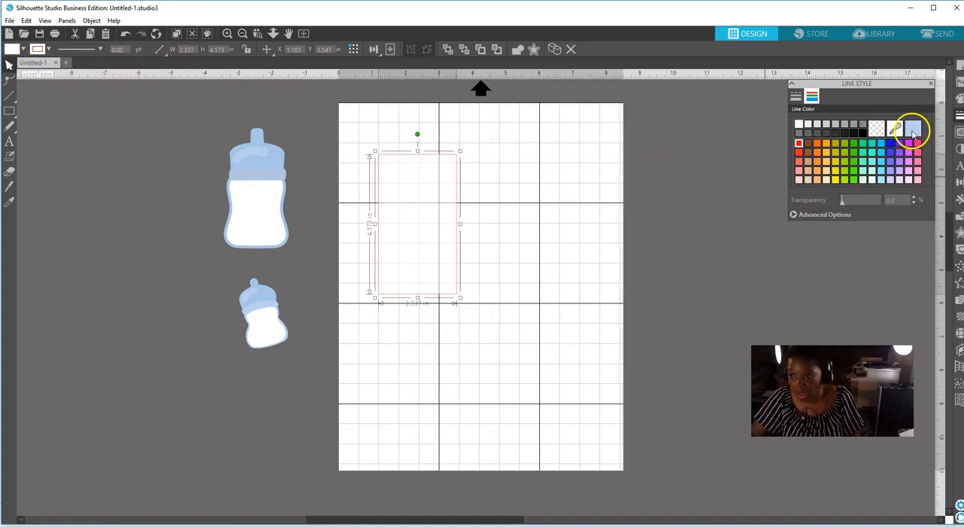
left_click(799, 124)
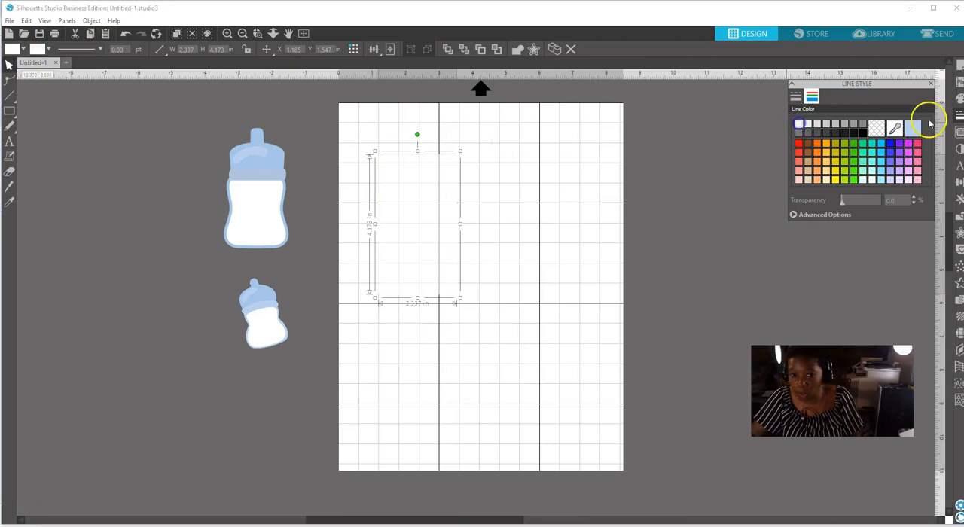
left_click(960, 100)
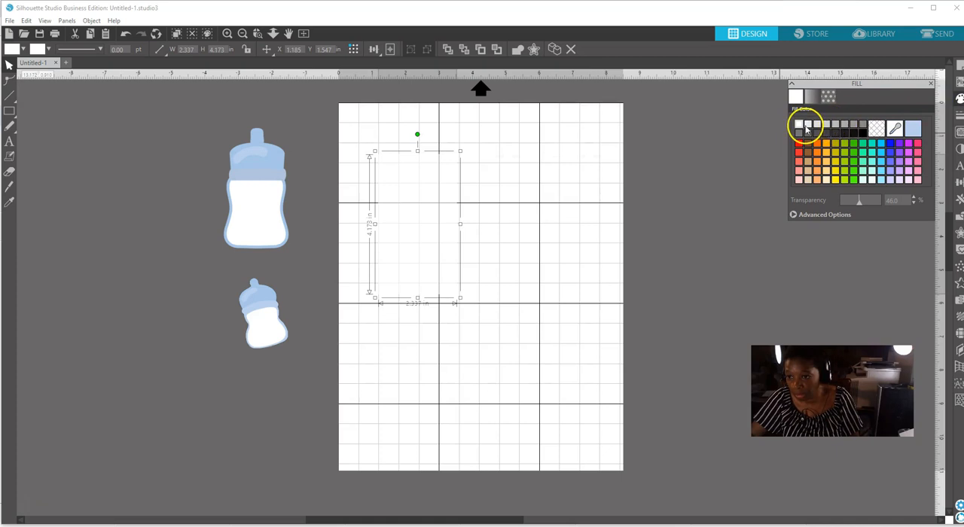
left_click(913, 129)
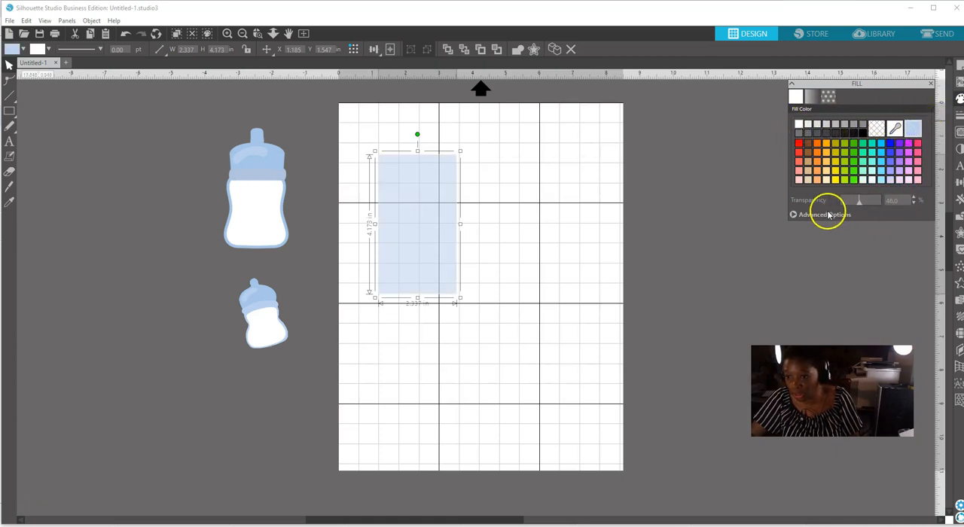
left_click_drag(859, 200, 819, 205)
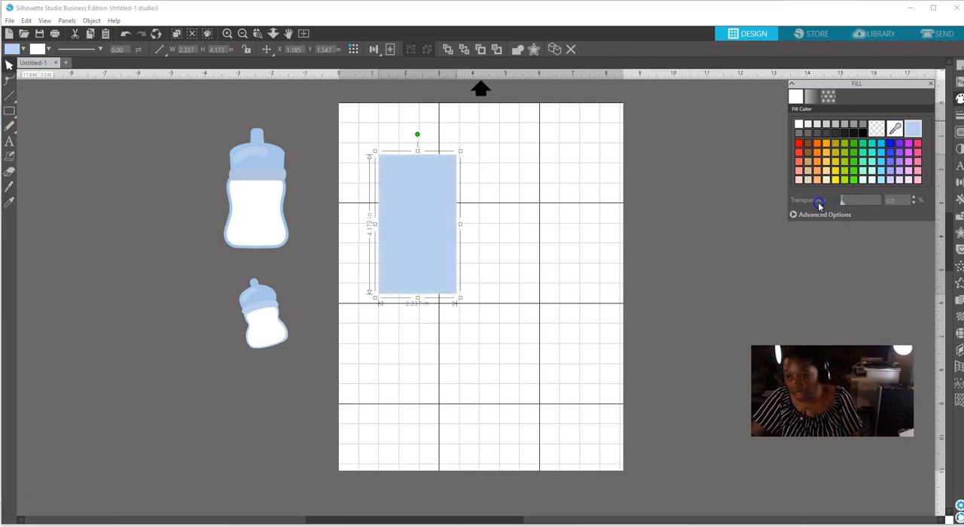
Resize the rectangle to 2 in wide and 3.5 in high.
left_click_drag(419, 222, 413, 204)
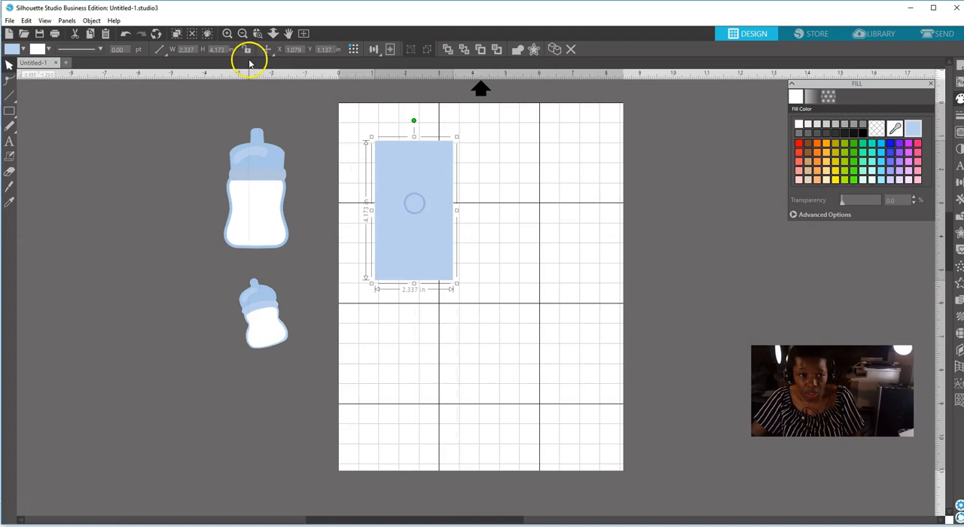
left_click(191, 48)
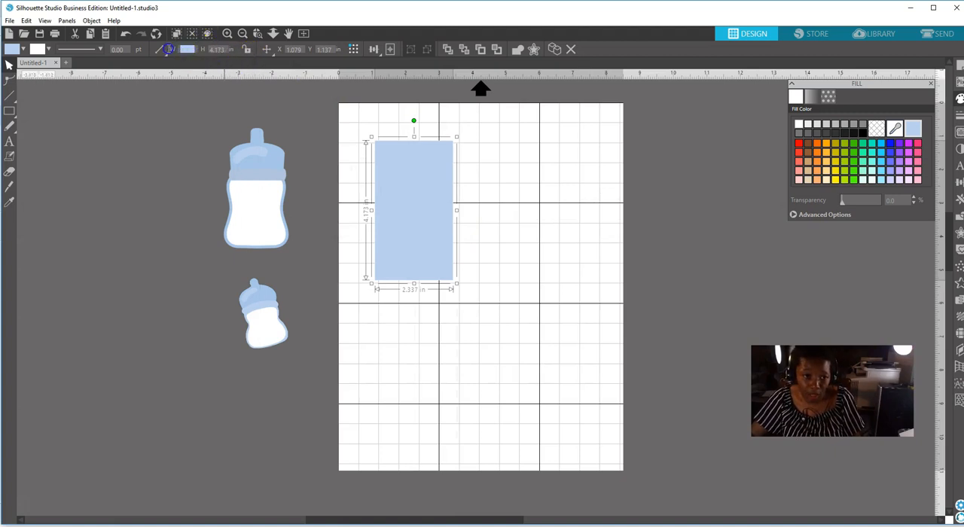
left_click(217, 48)
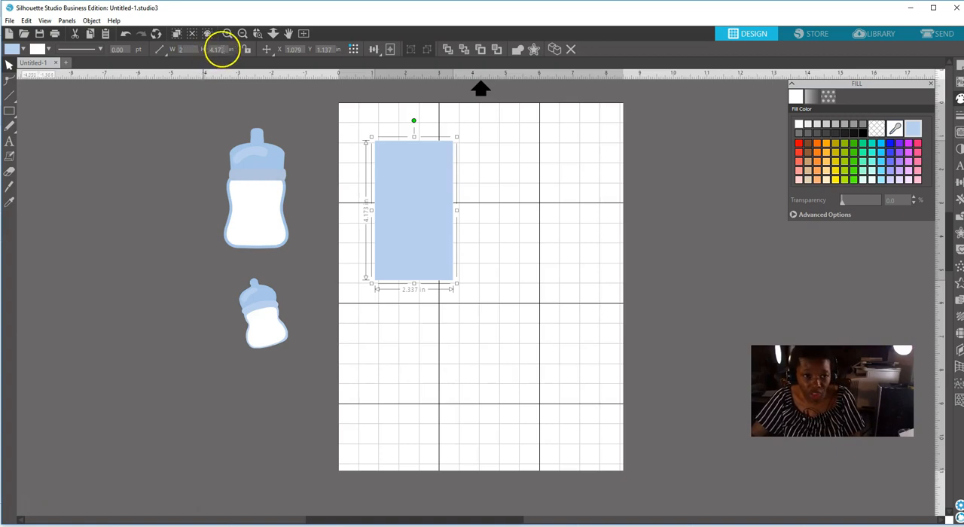
left_click_drag(208, 50, 238, 53)
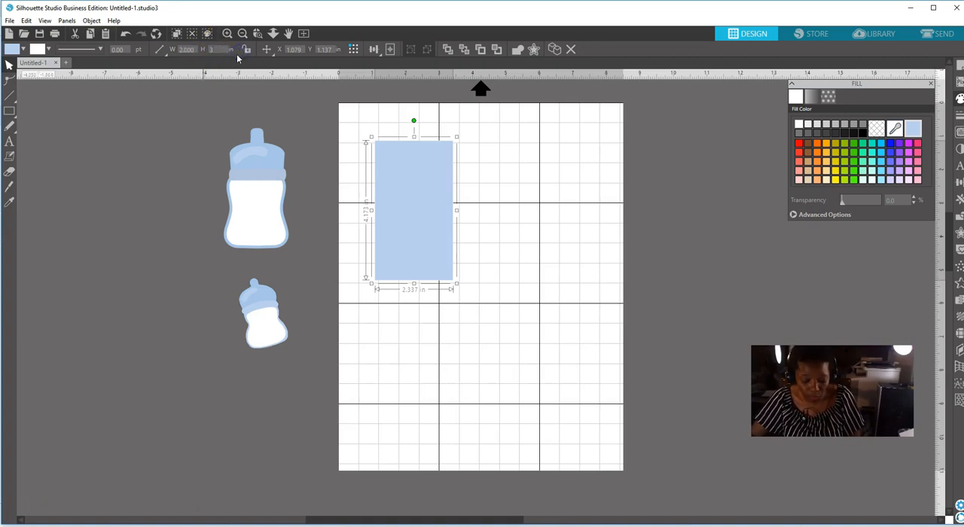
type("3.5")
key("Return")
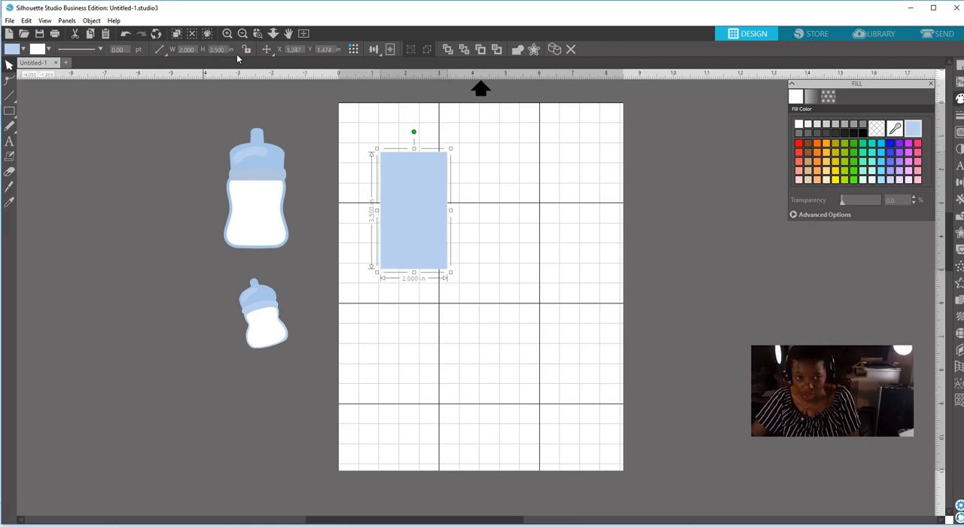
Show the page's print border and move the rectangle just inside its upper-left corner.
left_click(502, 197)
left_click_drag(432, 211, 415, 178)
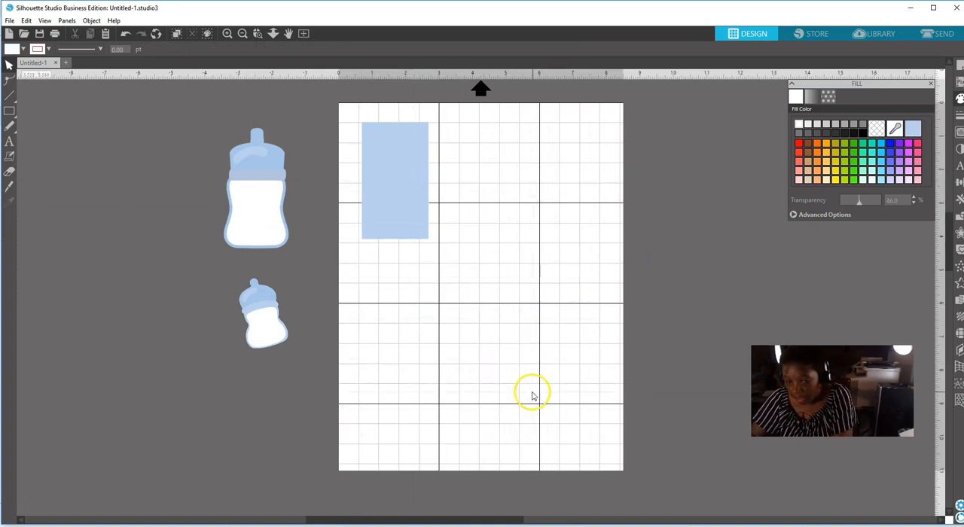
left_click(957, 66)
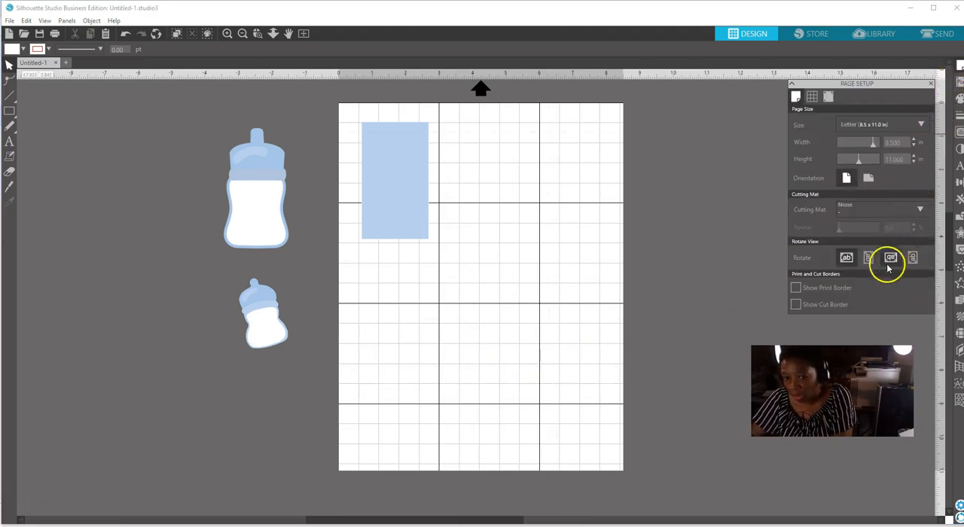
left_click(796, 289)
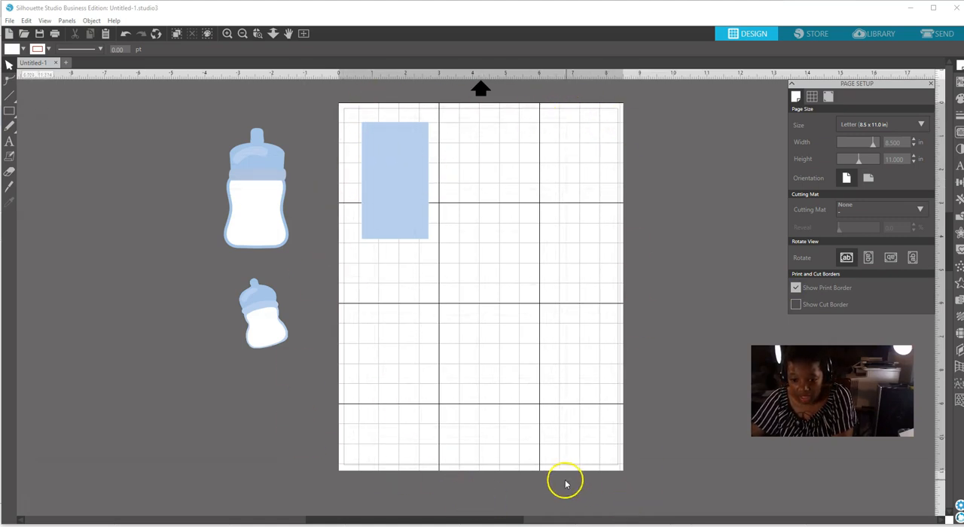
left_click_drag(389, 206, 377, 198)
left_click(383, 200)
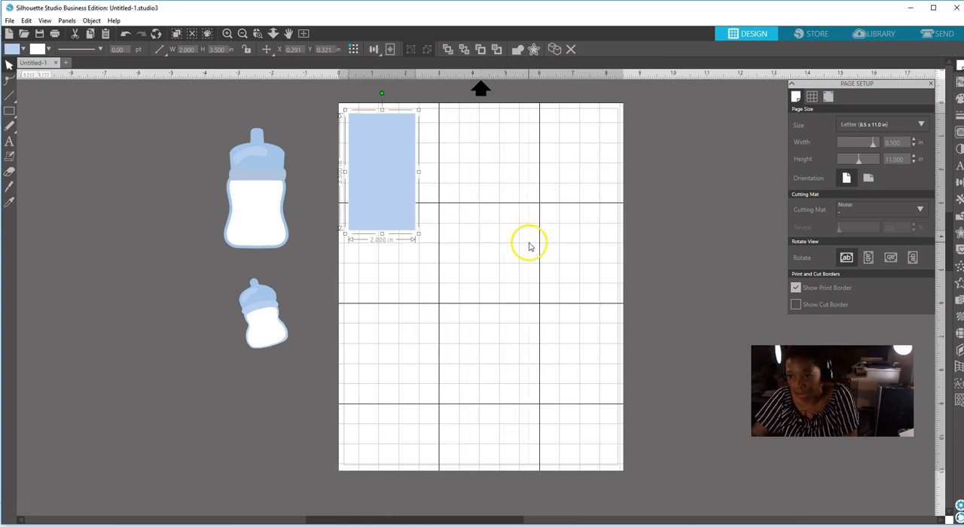
Try light blue striped and houndstooth pattern fills on the rectangle.
left_click(395, 174)
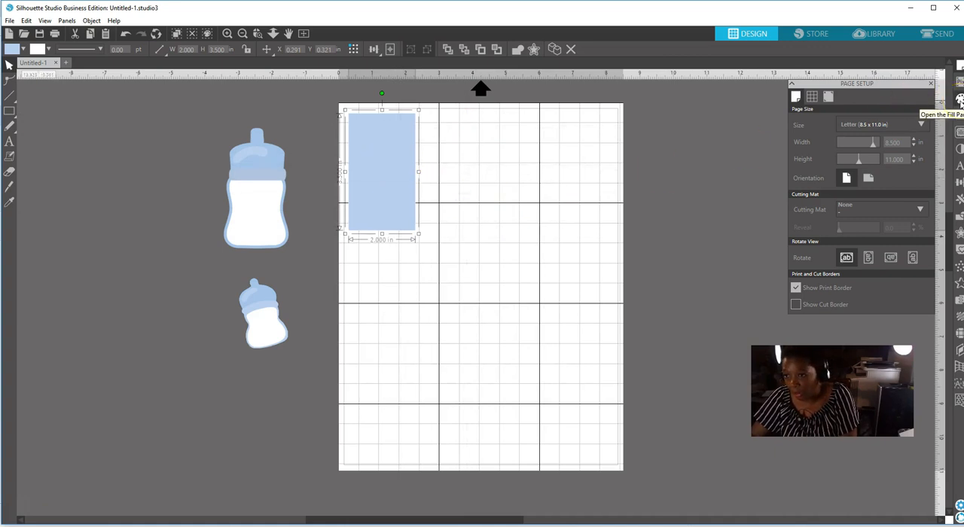
left_click(960, 99)
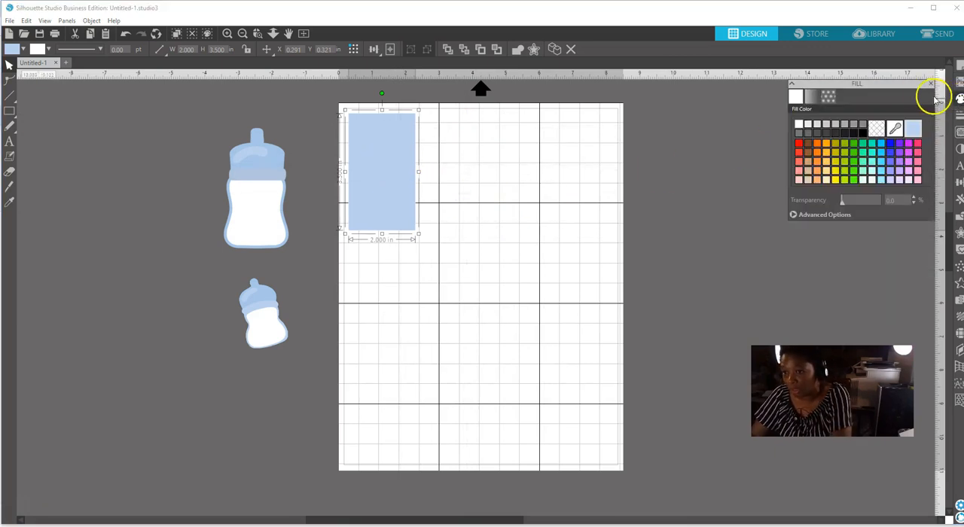
left_click(828, 98)
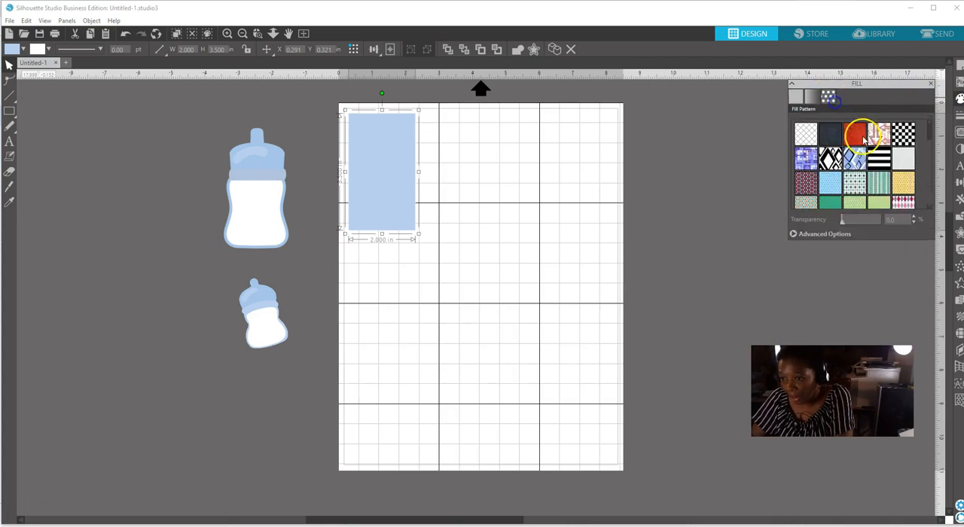
scroll(929, 210, "down", 5)
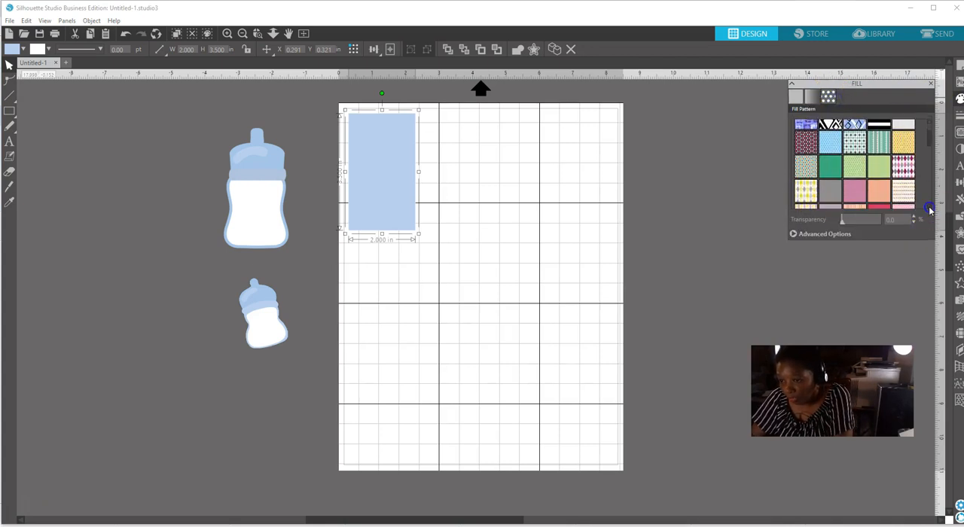
scroll(929, 210, "down", 5)
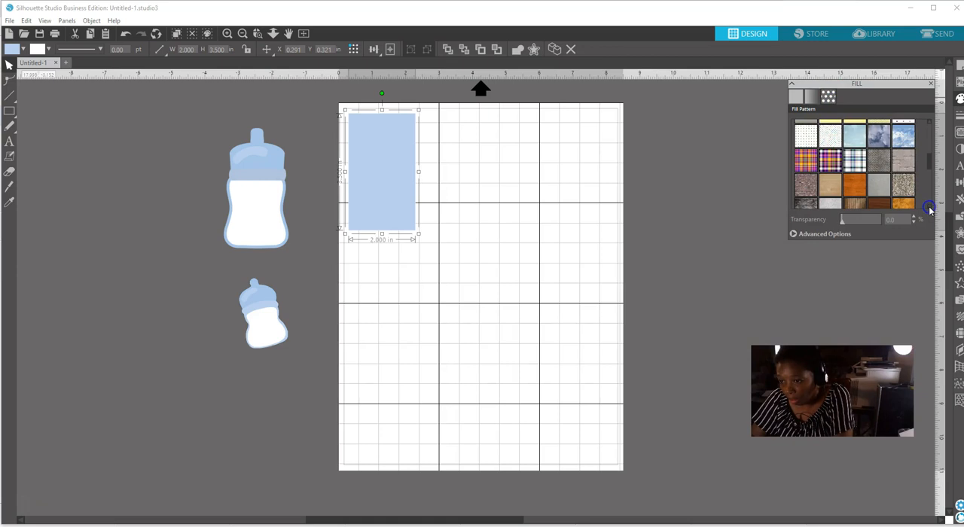
scroll(929, 210, "down", 5)
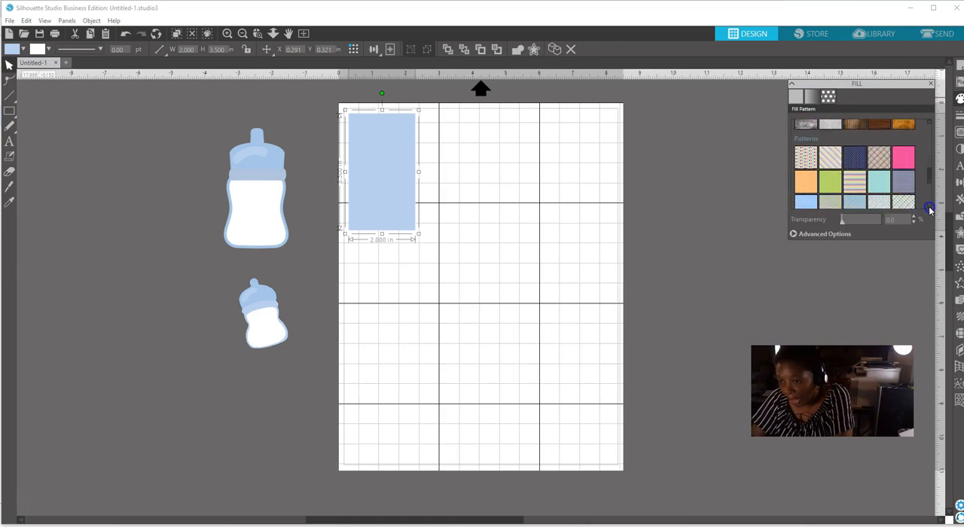
scroll(929, 210, "down", 2)
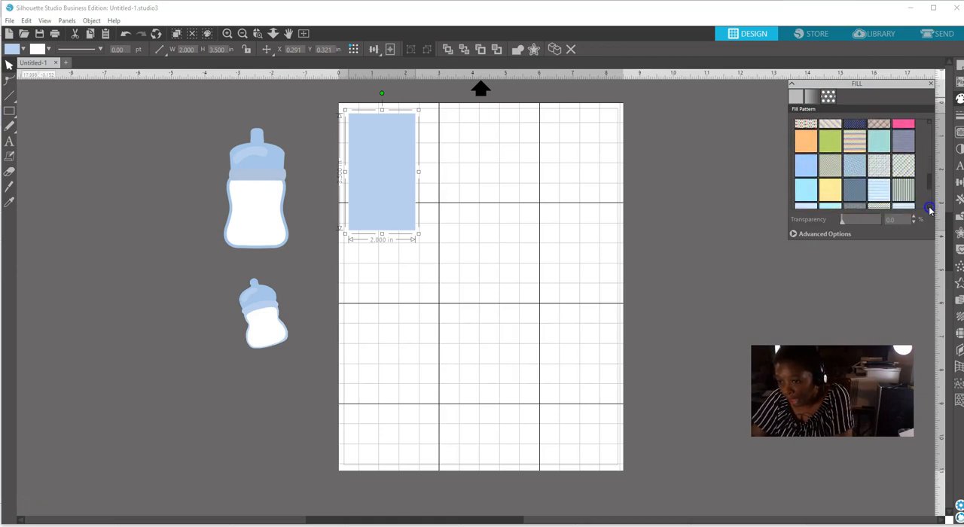
left_click(880, 181)
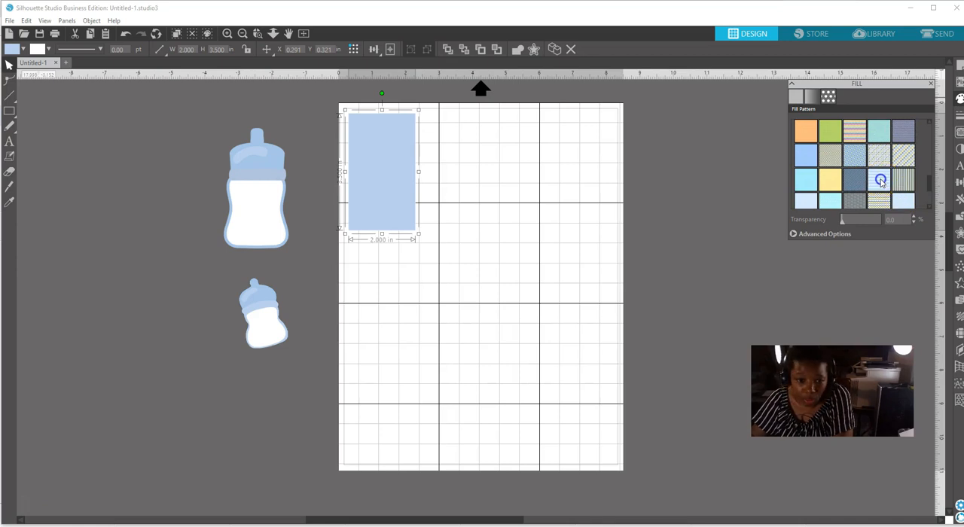
left_click(906, 202)
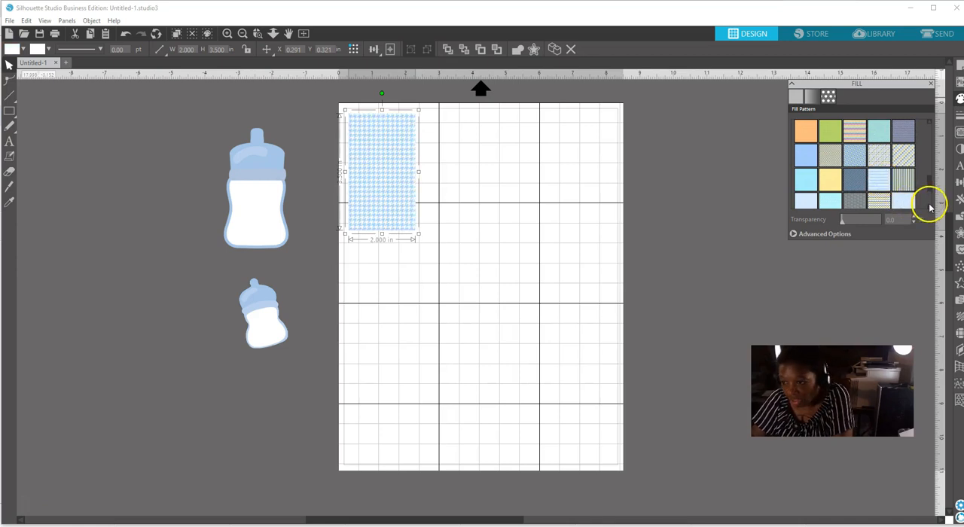
Try the large polka dot, small dot and cloud pattern fills in blue on the rectangle.
left_click(930, 208)
left_click(931, 208)
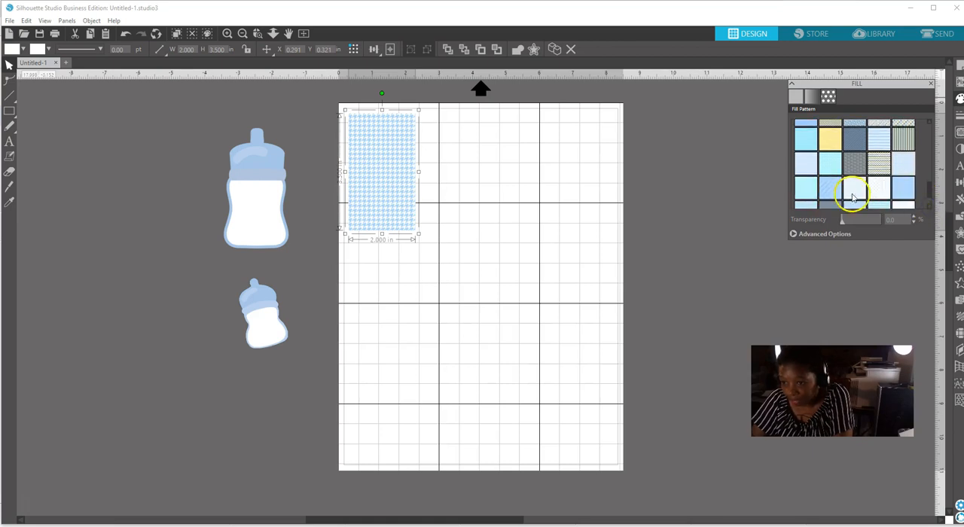
left_click(826, 188)
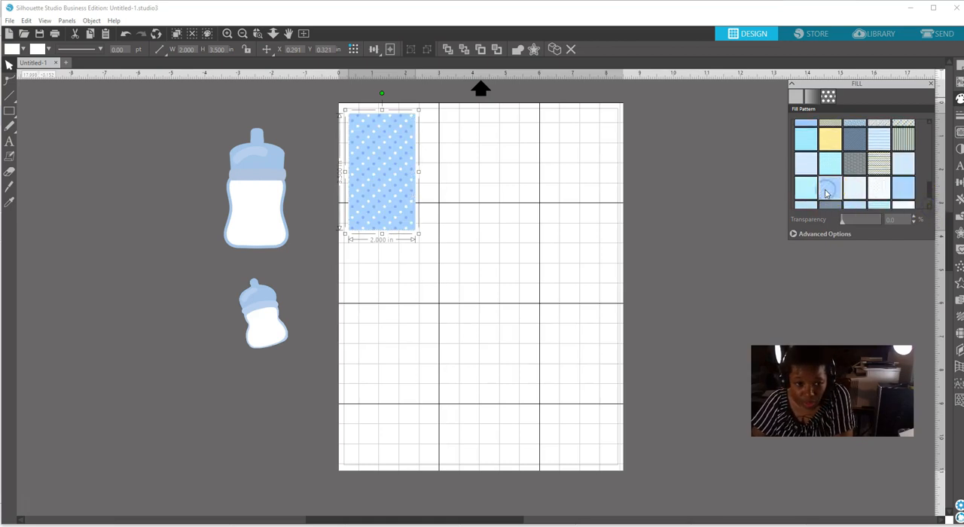
left_click(906, 191)
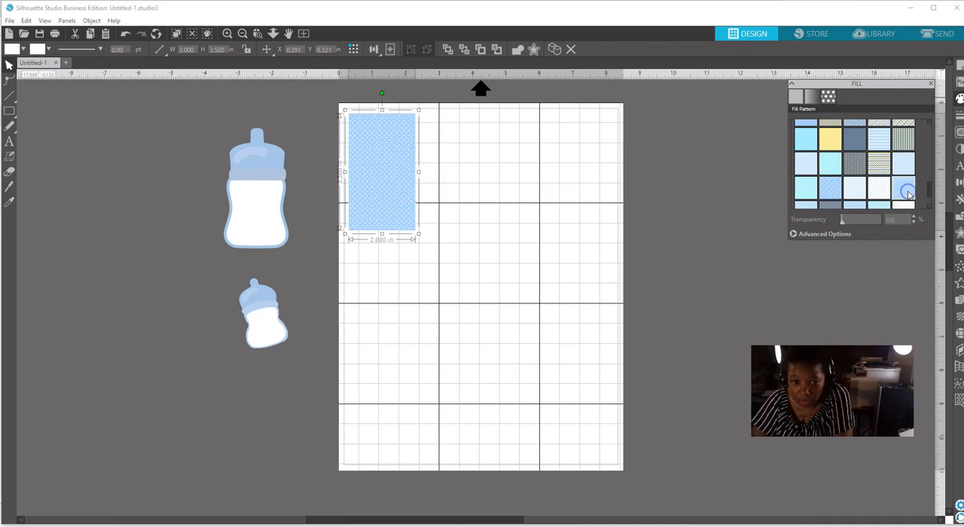
left_click(803, 205)
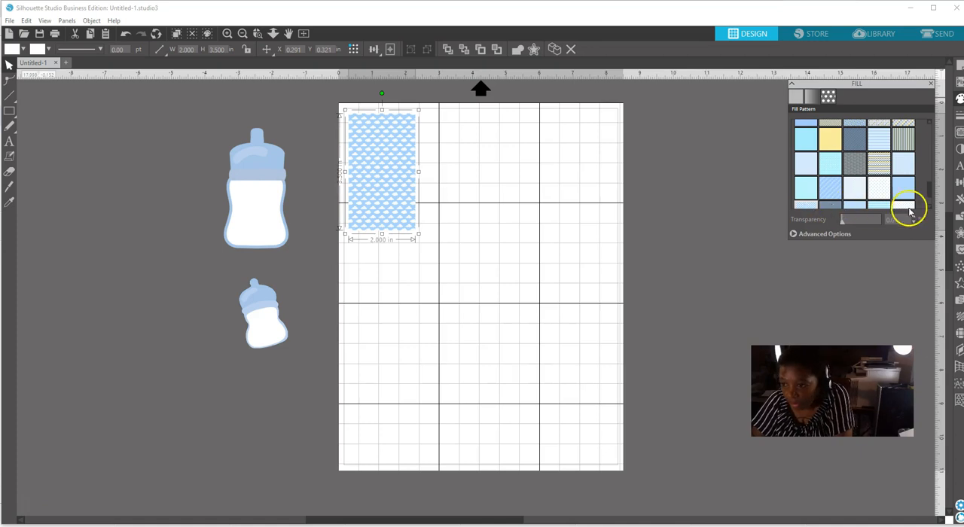
Compare the blue polka dot and cloud patterns, and fill the rectangle with the light blue pattern of small white dots.
scroll(927, 209, "down", 2)
scroll(932, 210, "down", 2)
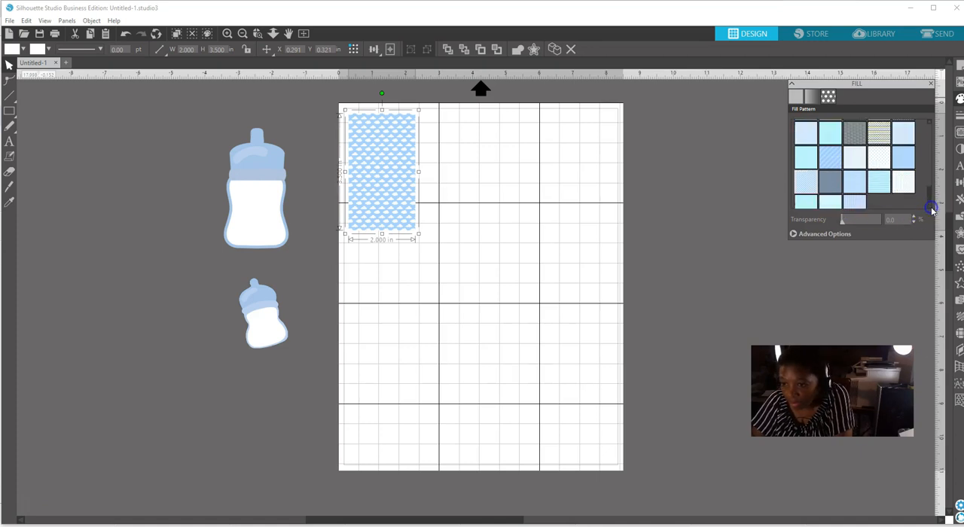
left_click(921, 204)
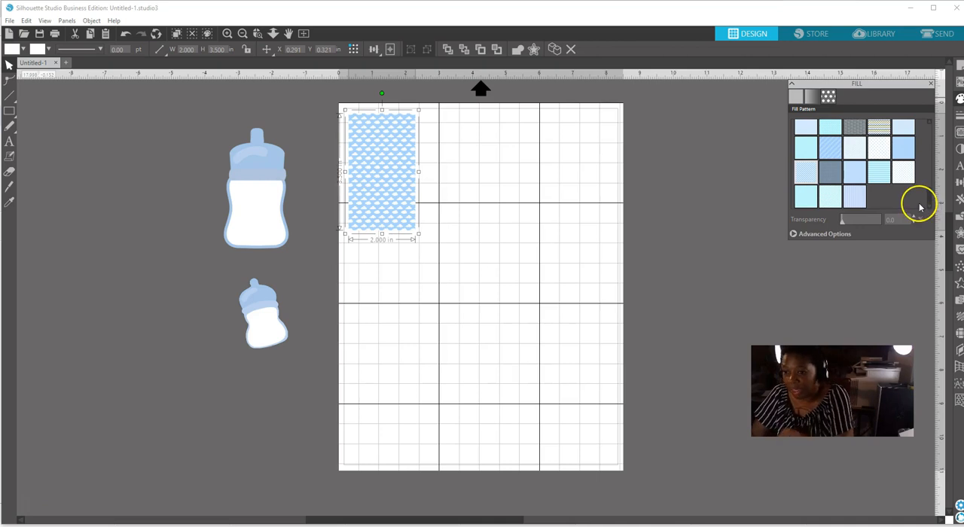
left_click(831, 151)
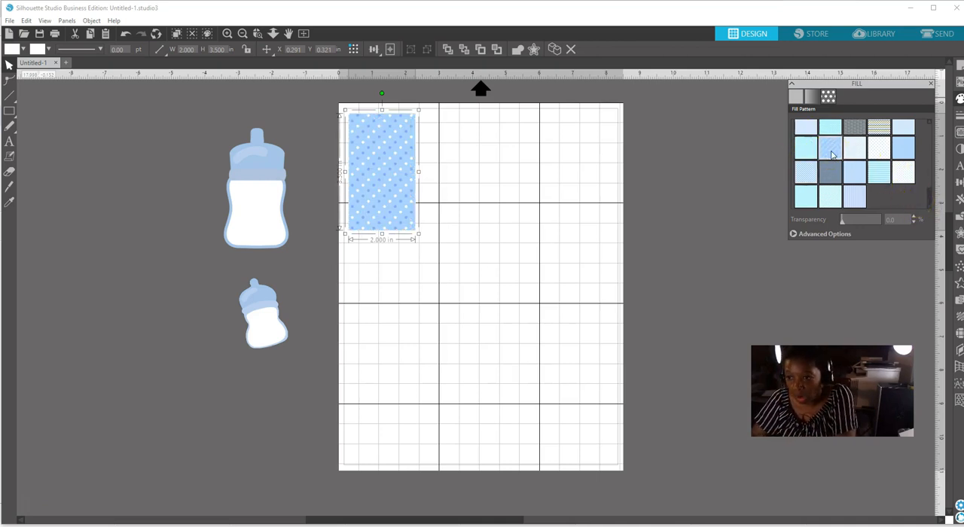
left_click(805, 170)
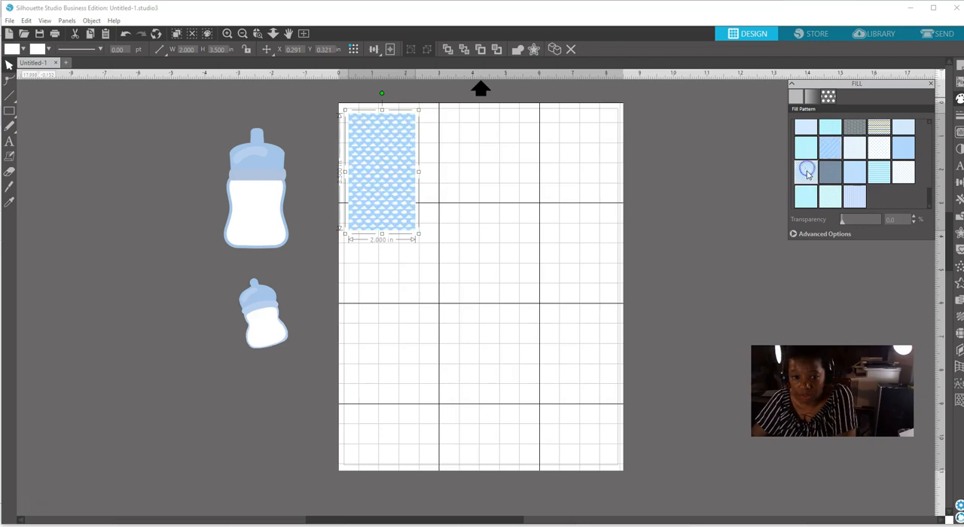
left_click(902, 150)
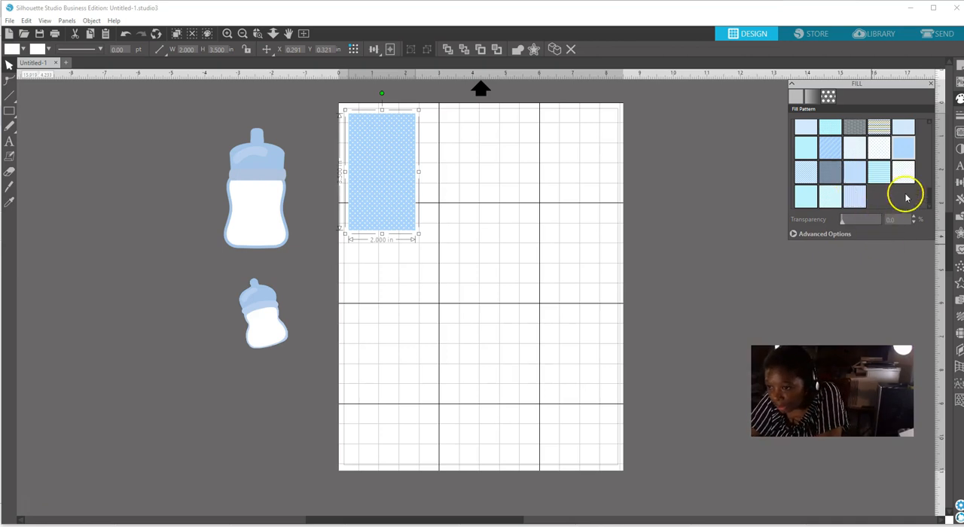
Enlarge the rectangle's pattern fill to 300%, try the blue herringbone pattern, and switch the fill to the blue cloud pattern.
mouse_move(929, 204)
left_mouse_down()
mouse_move(931, 126)
mouse_move(934, 214)
left_mouse_up()
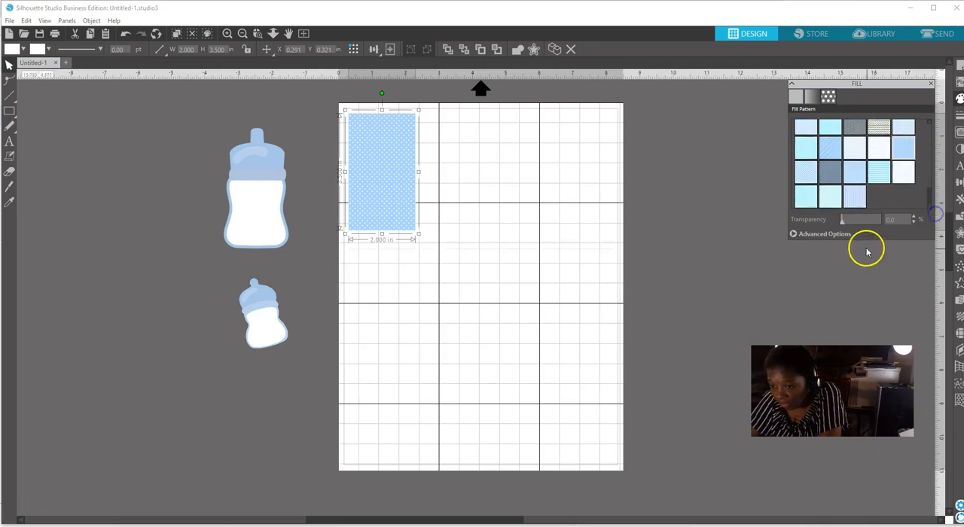
left_click(819, 235)
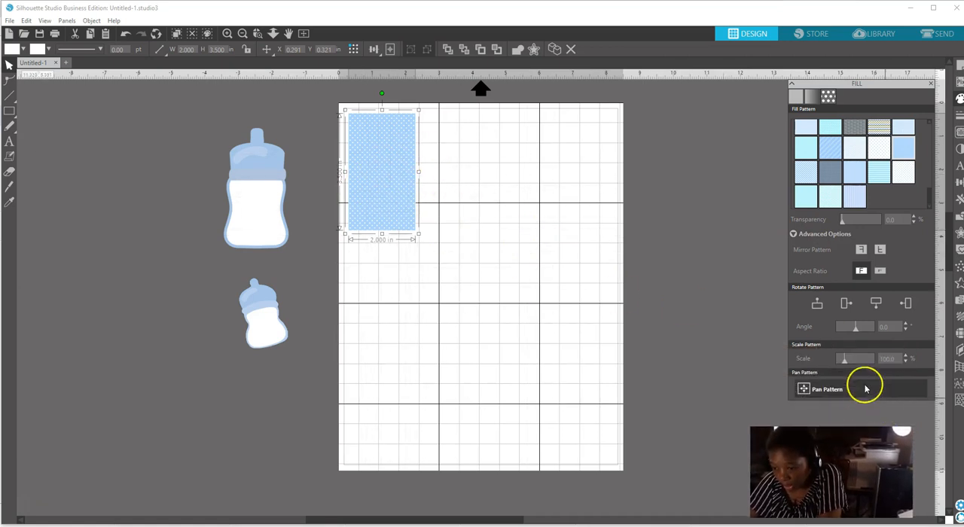
left_click_drag(845, 359, 860, 366)
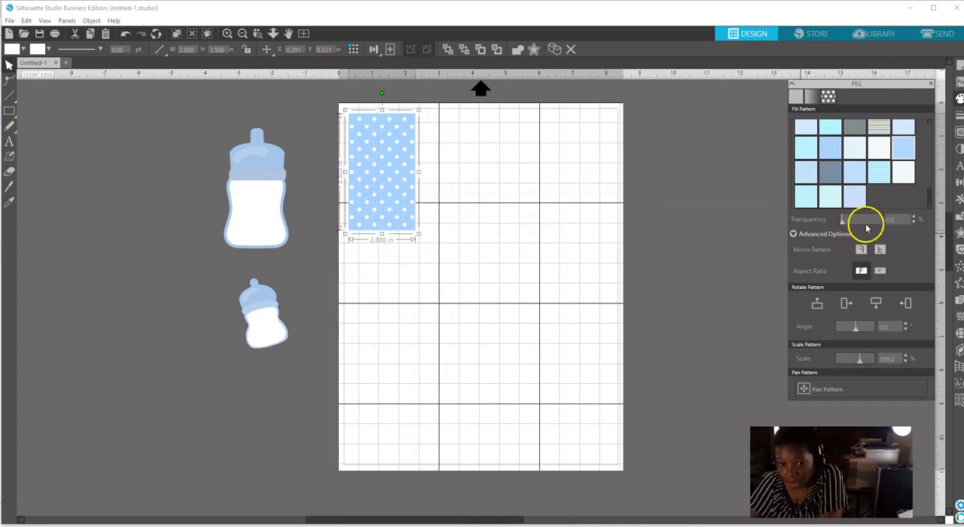
left_click(855, 198)
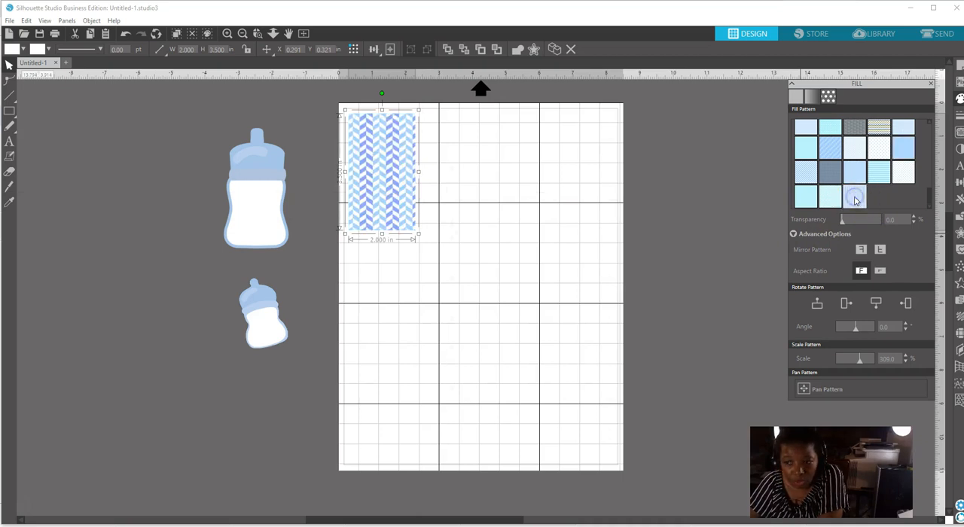
left_click(805, 173)
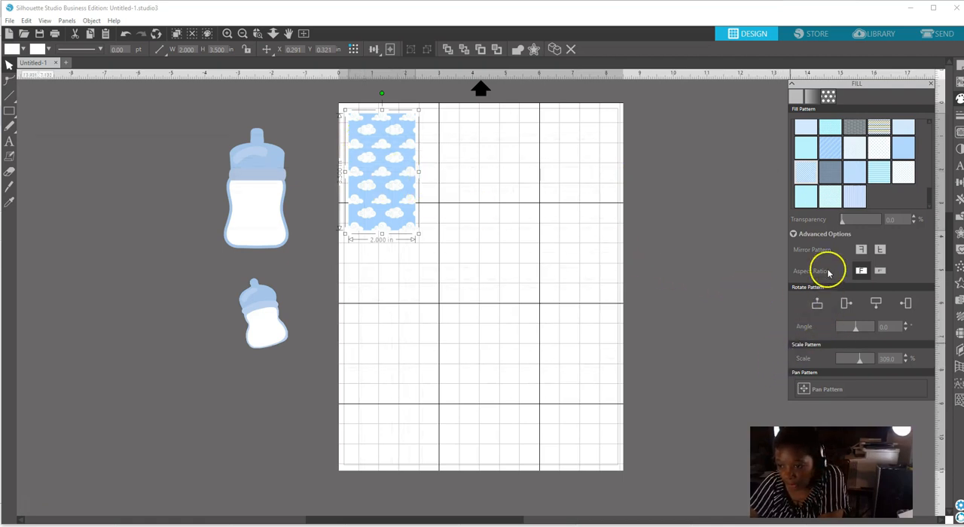
Rotate the rectangle's cloud pattern by 10 degrees and scale it to 330%.
left_click_drag(856, 329, 857, 334)
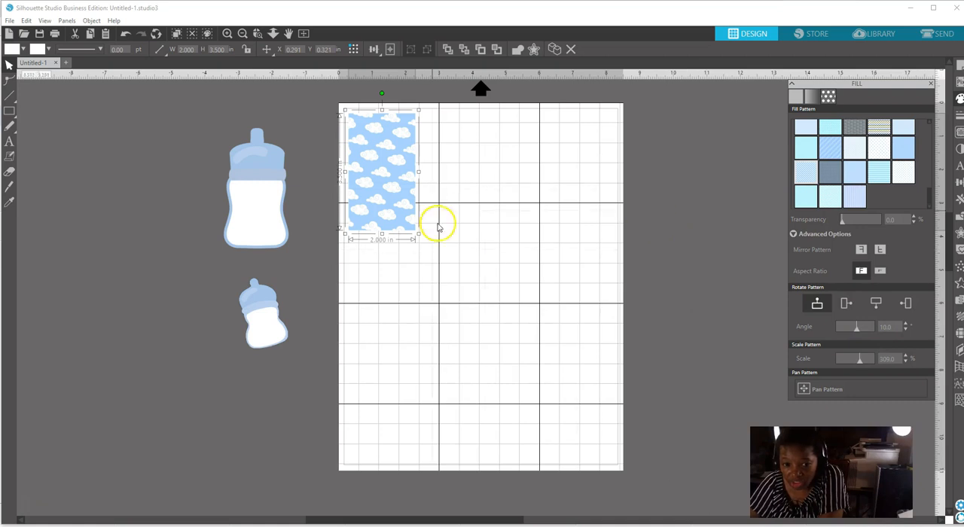
left_click_drag(861, 364, 863, 366)
left_click(469, 192)
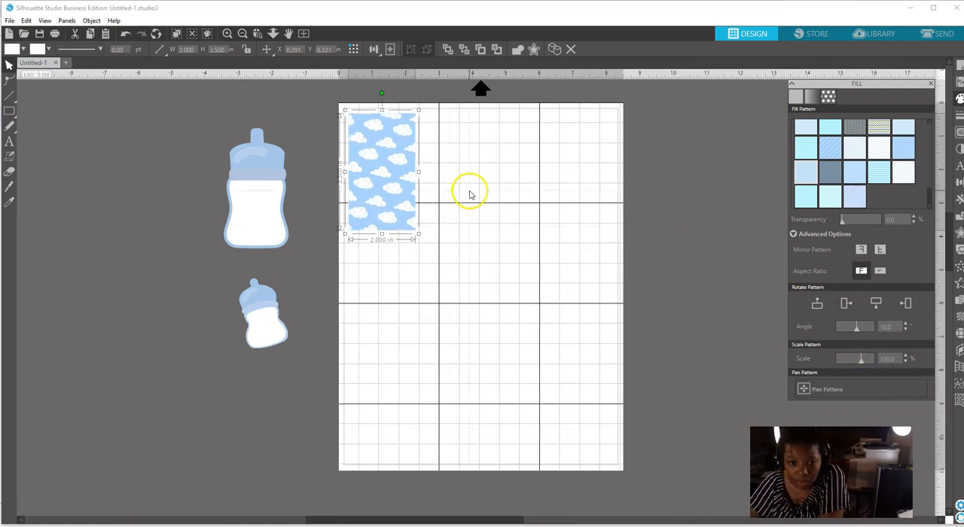
Try several outline colours on the cloud rectangle, from bright blue to dark blue 002B98.
left_click(397, 235)
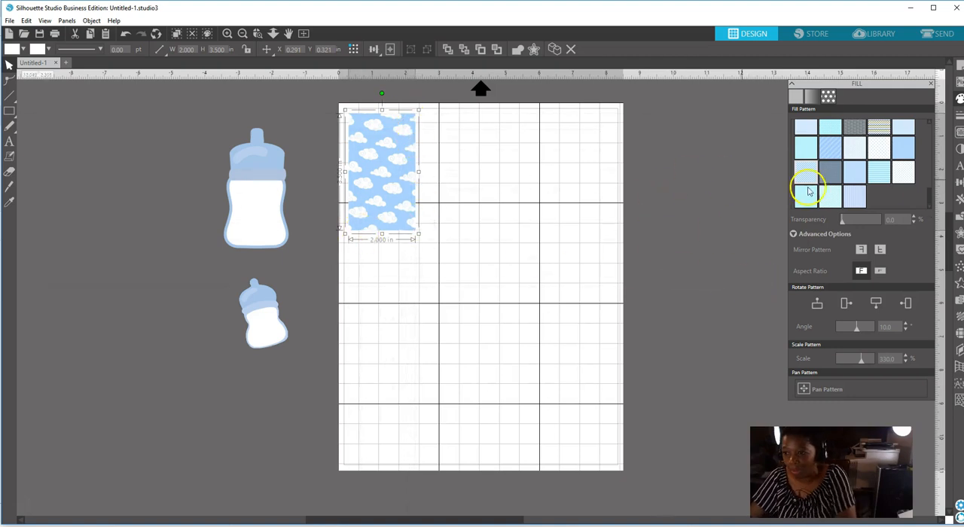
left_click(959, 116)
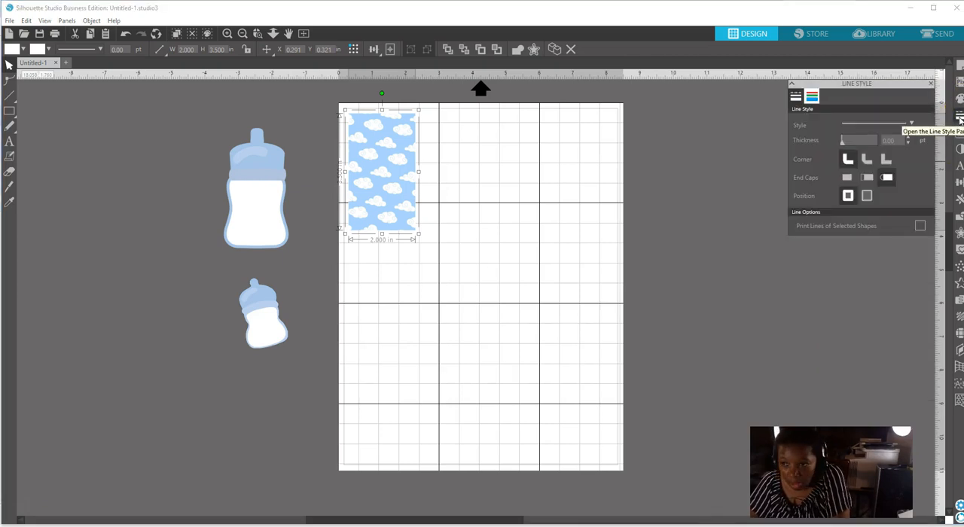
left_click(813, 97)
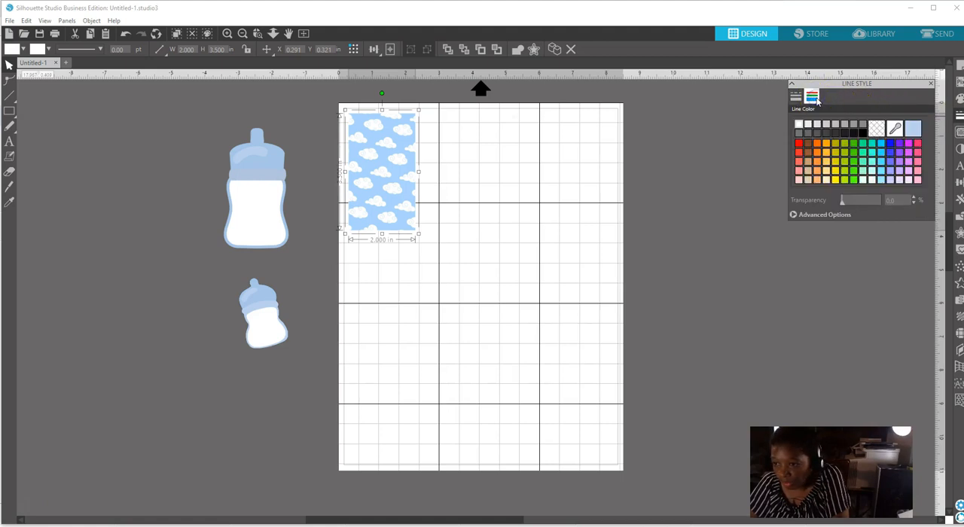
left_click(891, 153)
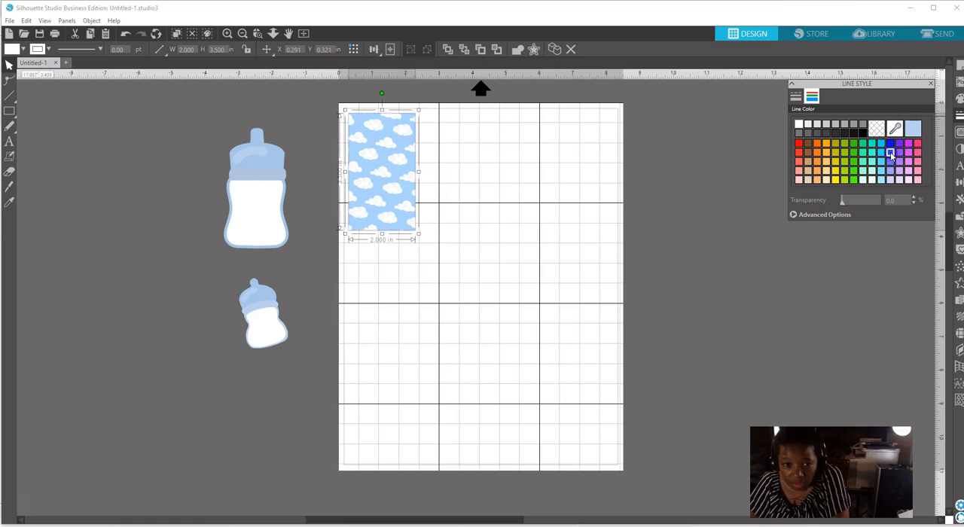
left_click(815, 216)
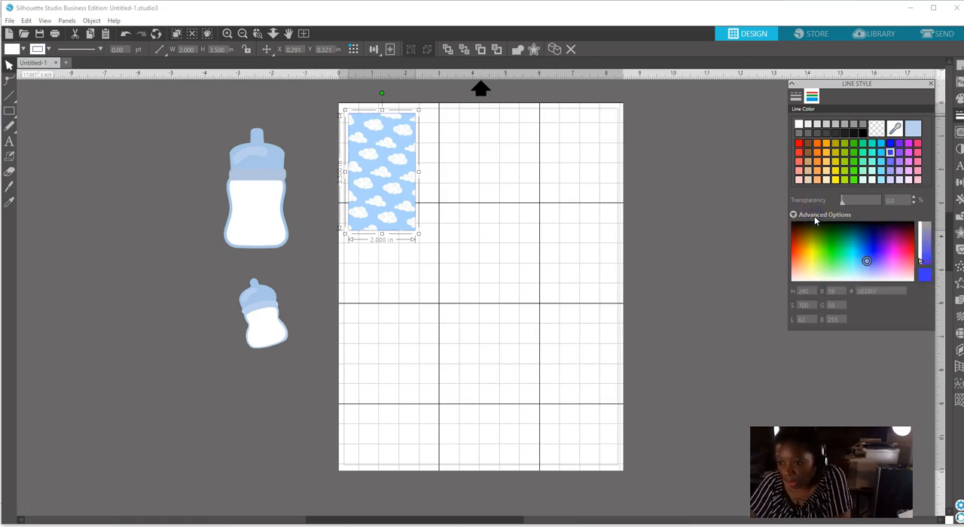
left_click(867, 259)
left_click(870, 256)
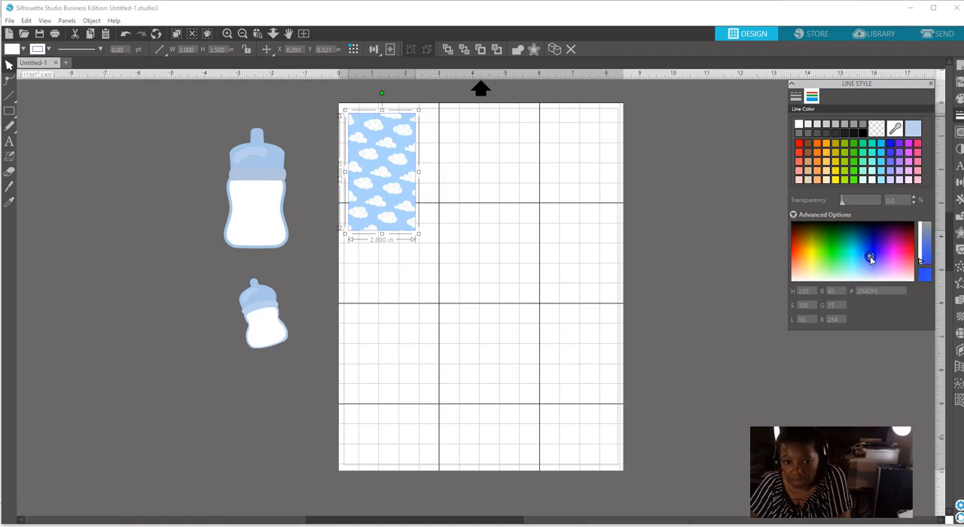
left_click(871, 254)
left_click(870, 254)
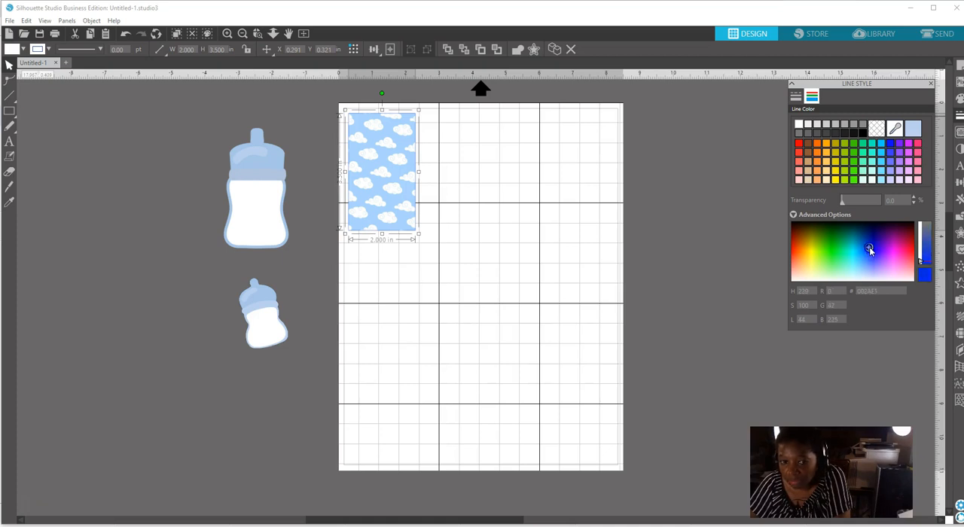
left_click(866, 248)
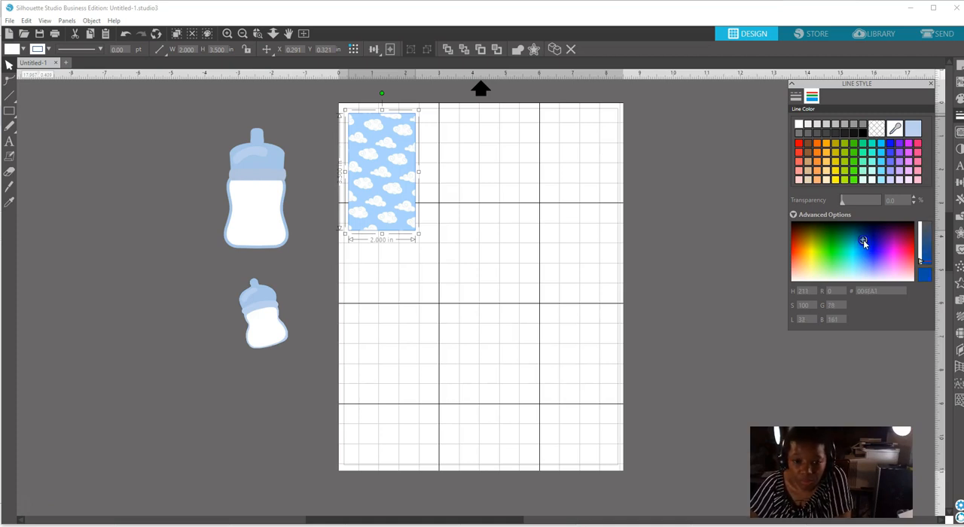
left_click(868, 239)
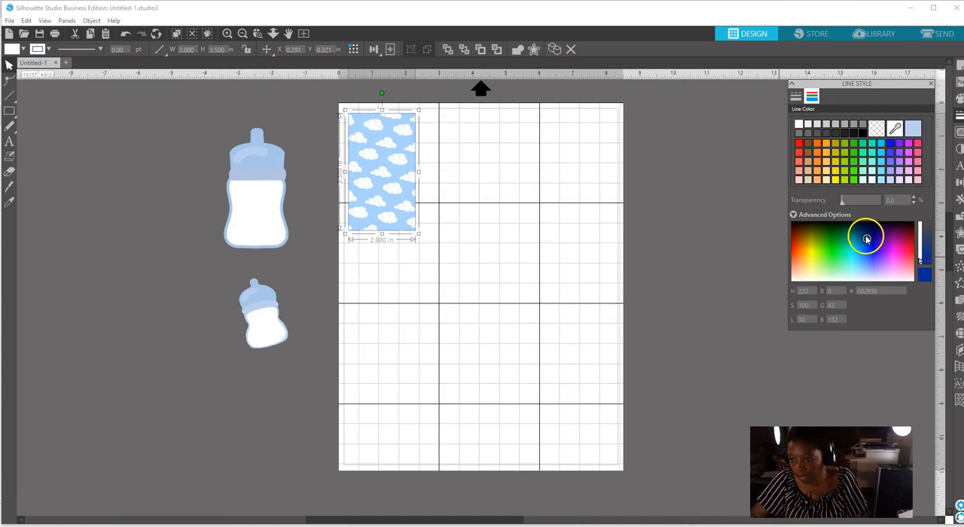
Set the rectangle's outline colour by sampling the light blue collar of the large baby bottle.
left_click(895, 129)
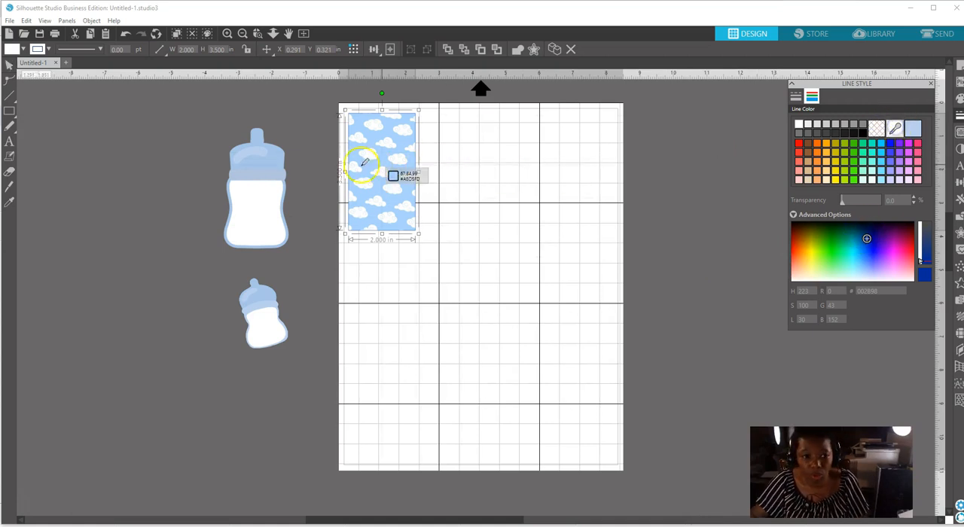
left_click(257, 174)
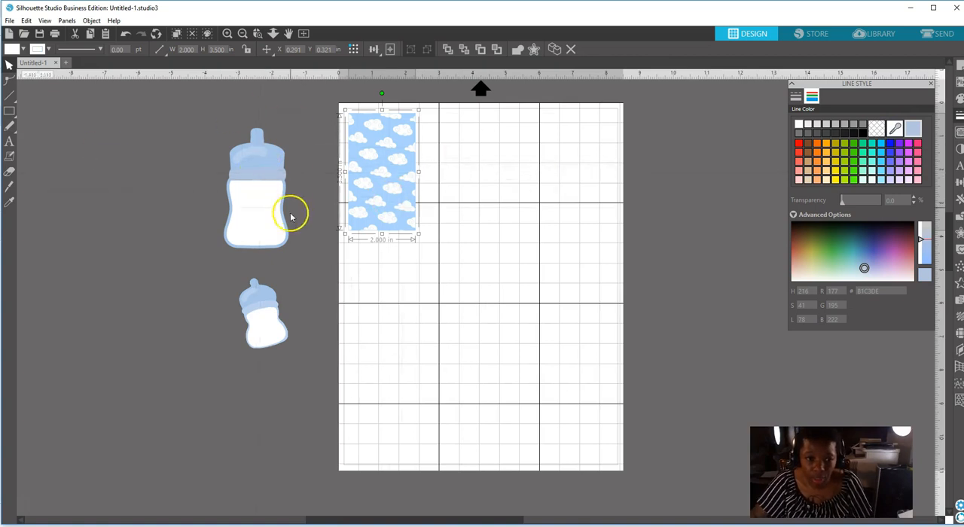
left_click(80, 138)
left_click(383, 202)
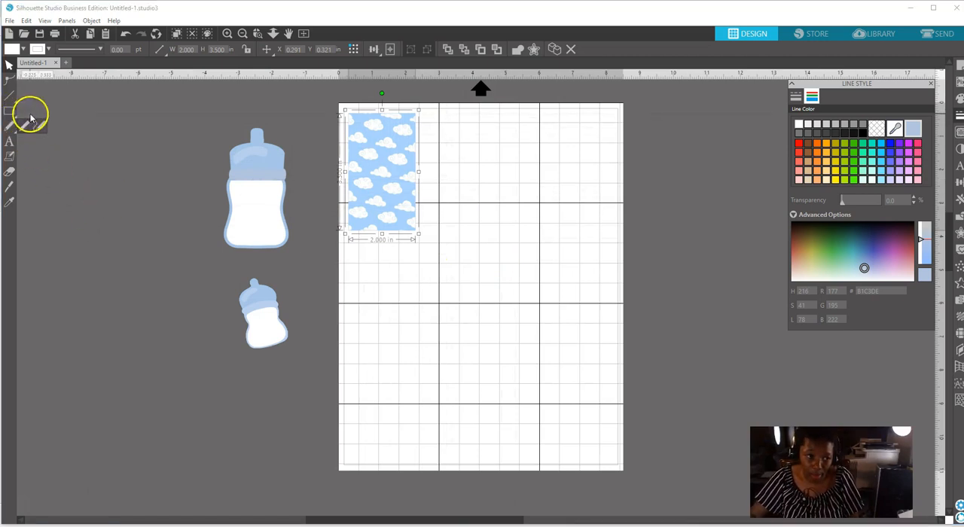
Draw a circle about 1.22 in across in the empty area beside the small baby bottle and select it.
mouse_move(8, 113)
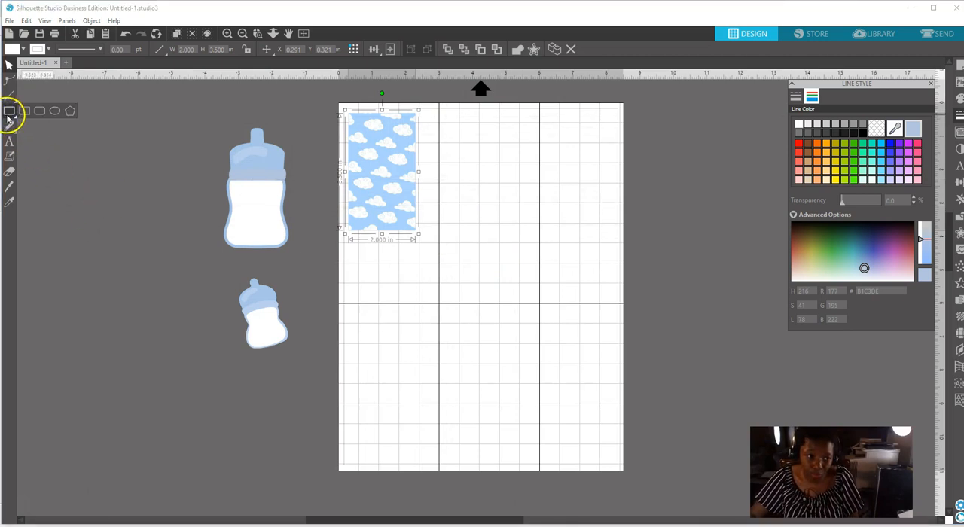
left_click(53, 112)
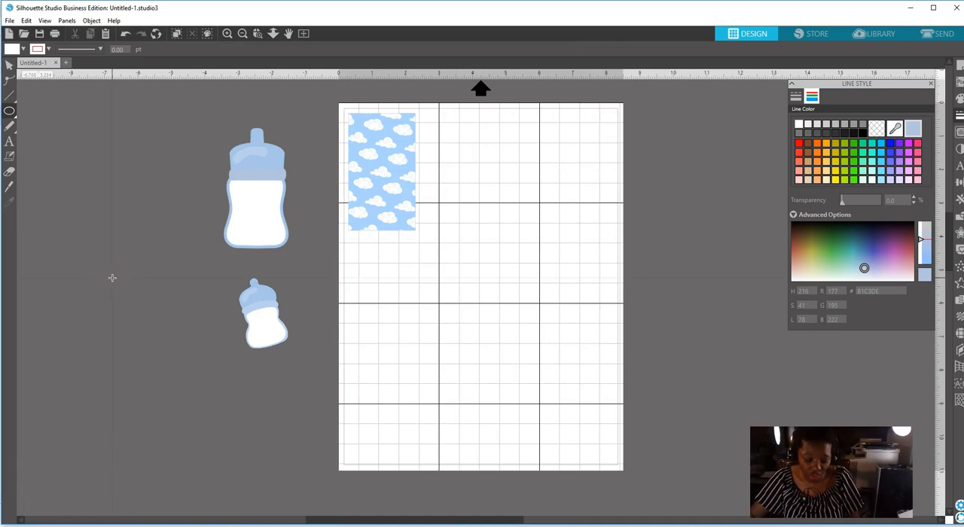
left_click_drag(112, 278, 159, 312)
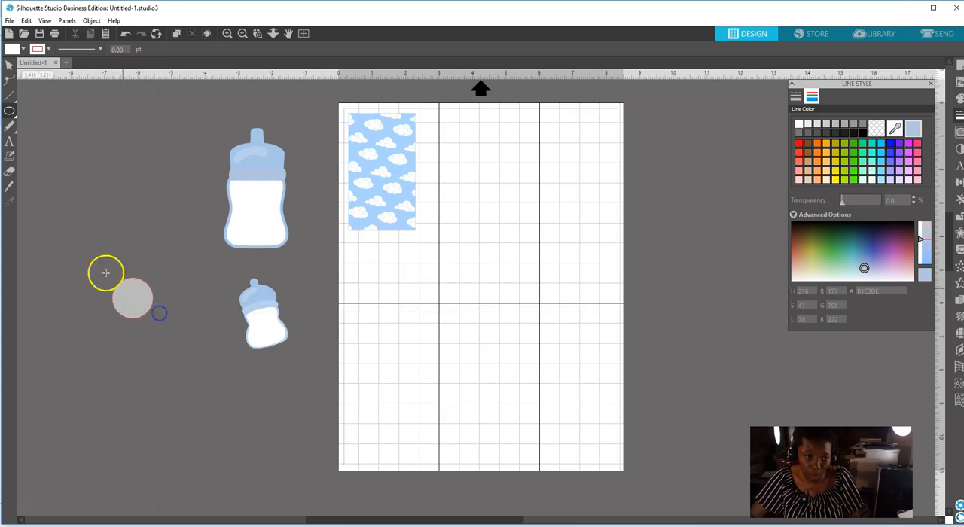
left_click(9, 65)
left_click(138, 299)
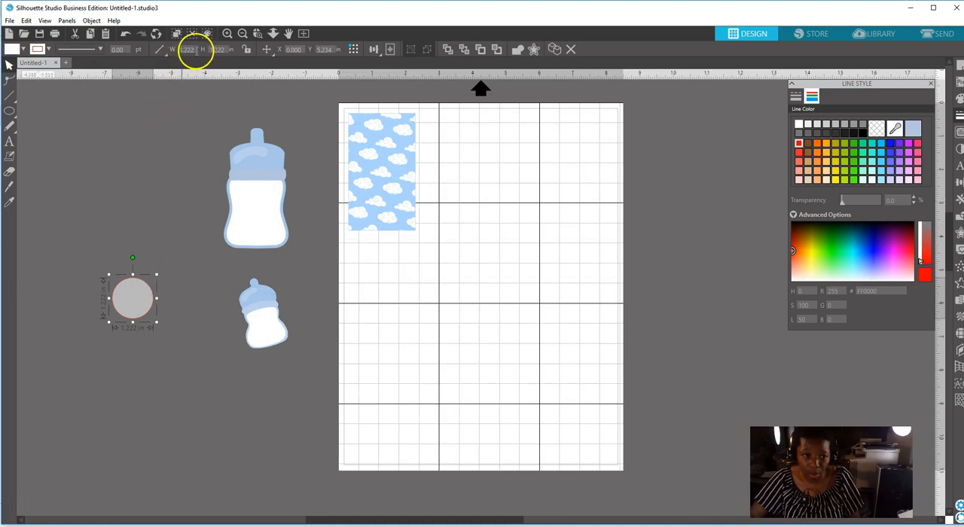
Set the circle's width and height to 1 in.
mouse_move(169, 56)
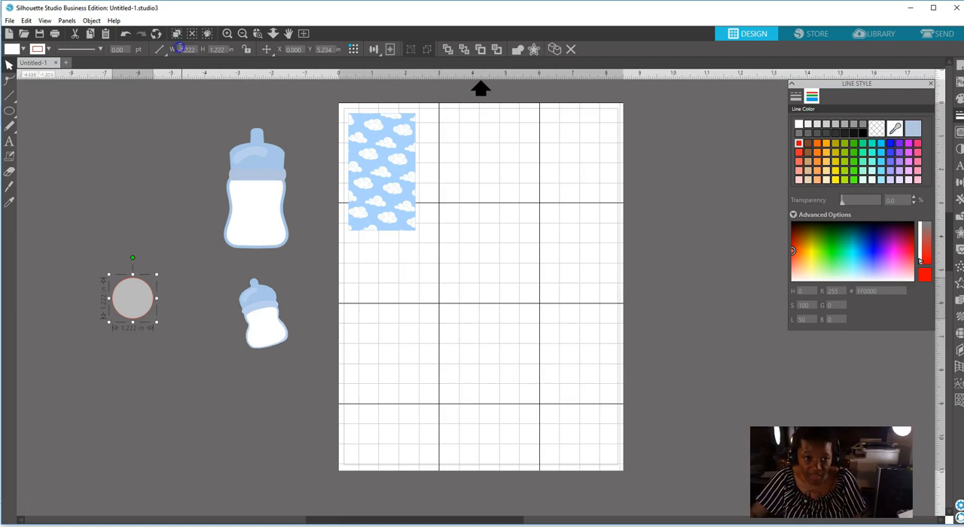
left_click(209, 48)
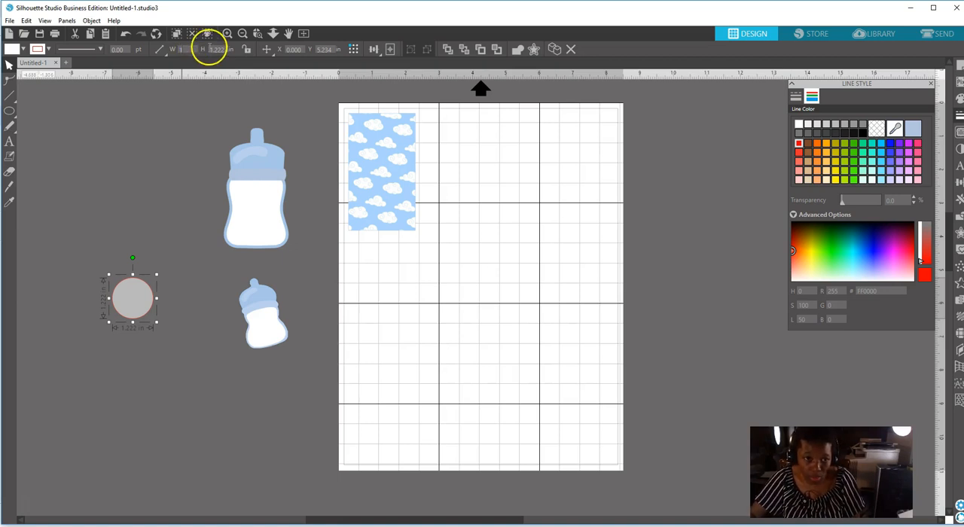
left_click(223, 77)
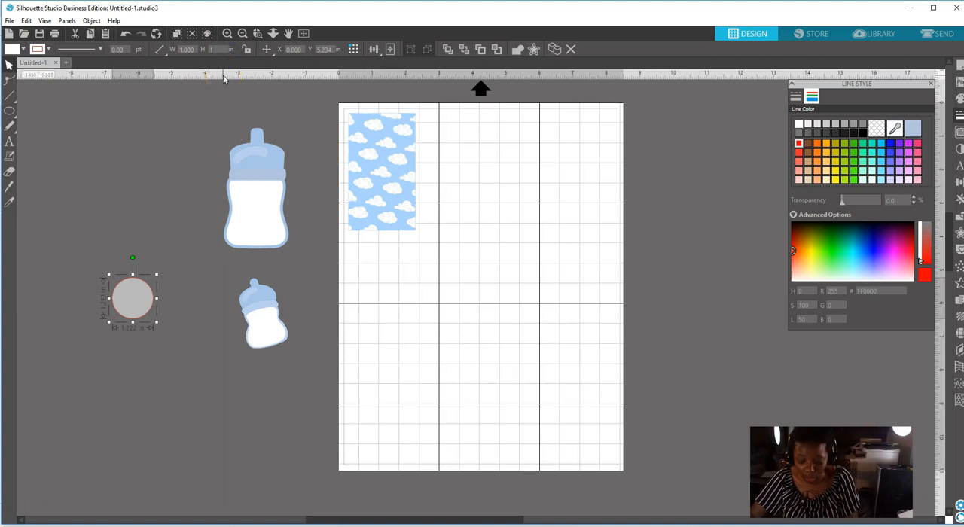
key("Return")
left_click(115, 201)
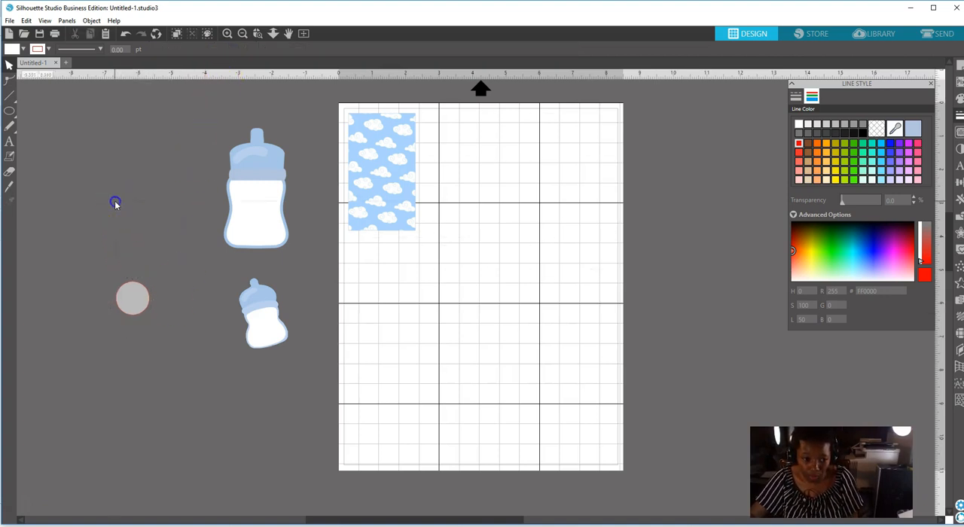
Move the circle onto the lower-right part of the cloud rectangle.
left_click(132, 300)
left_click_drag(134, 304, 370, 254)
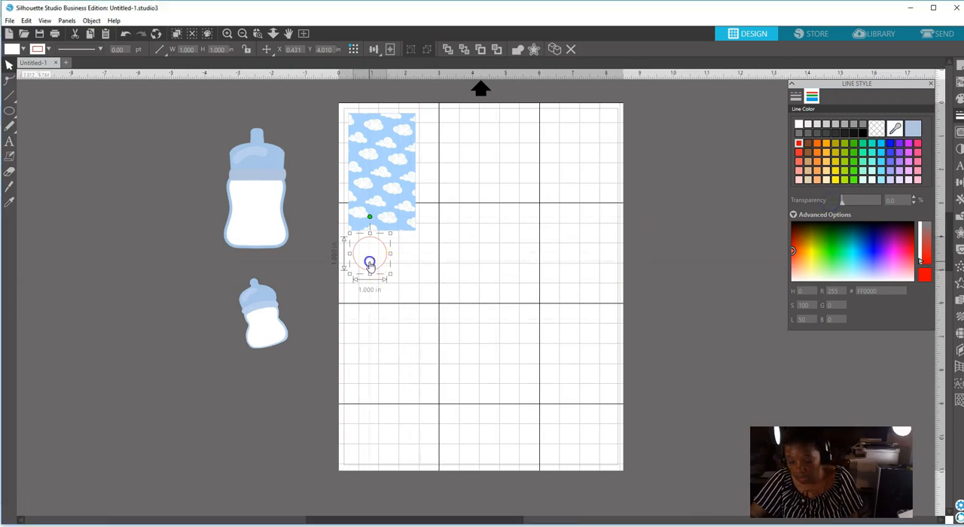
left_click_drag(368, 263, 391, 218)
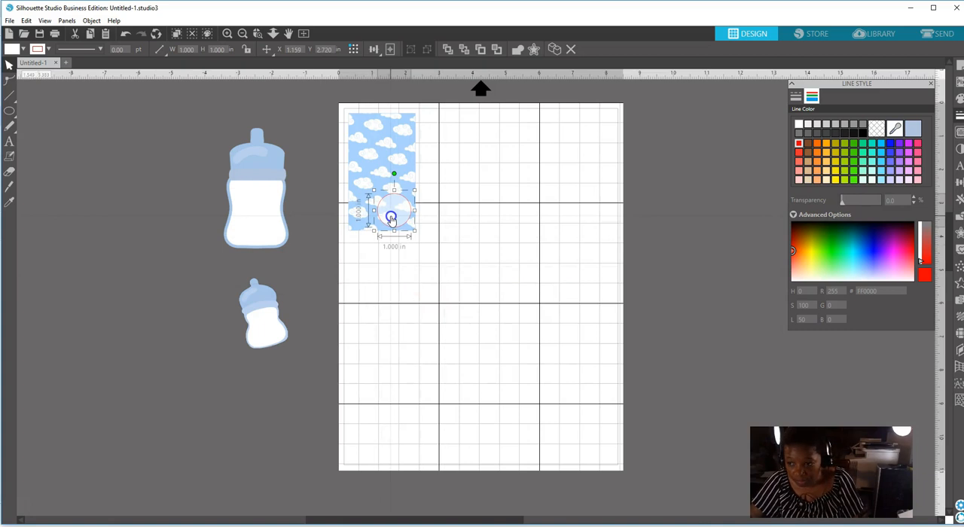
Remove the transparency from the circle's white fill and nudge the circle slightly up and left on the rectangle.
left_click(959, 98)
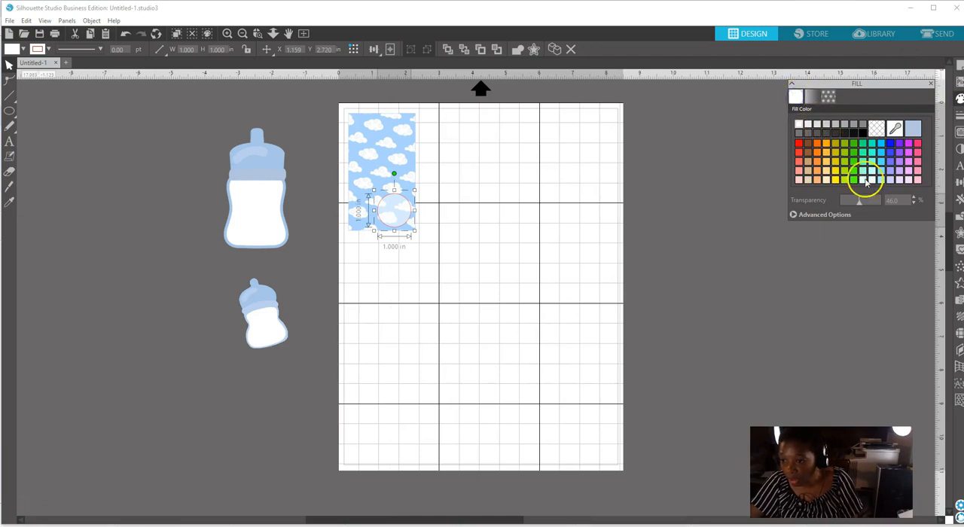
left_click_drag(858, 202, 777, 202)
left_click(499, 202)
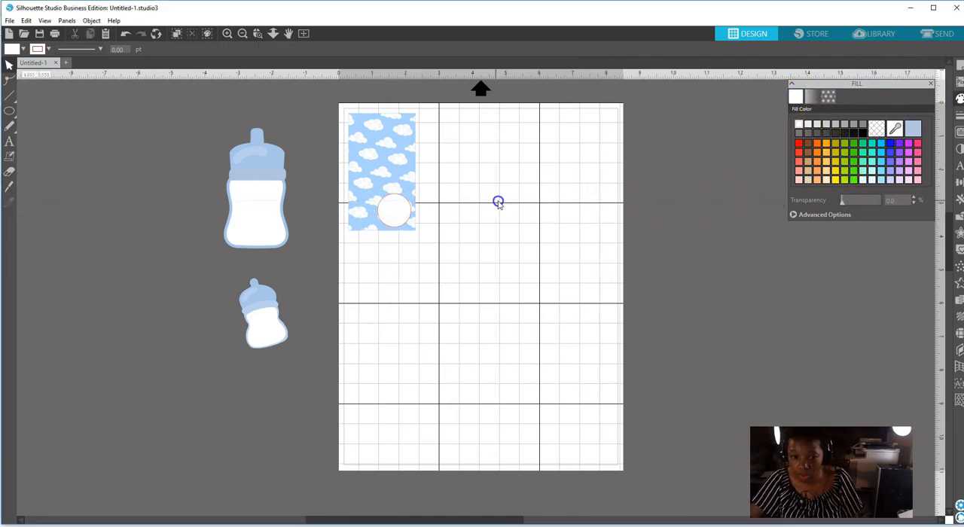
left_click(395, 210)
left_click(319, 261)
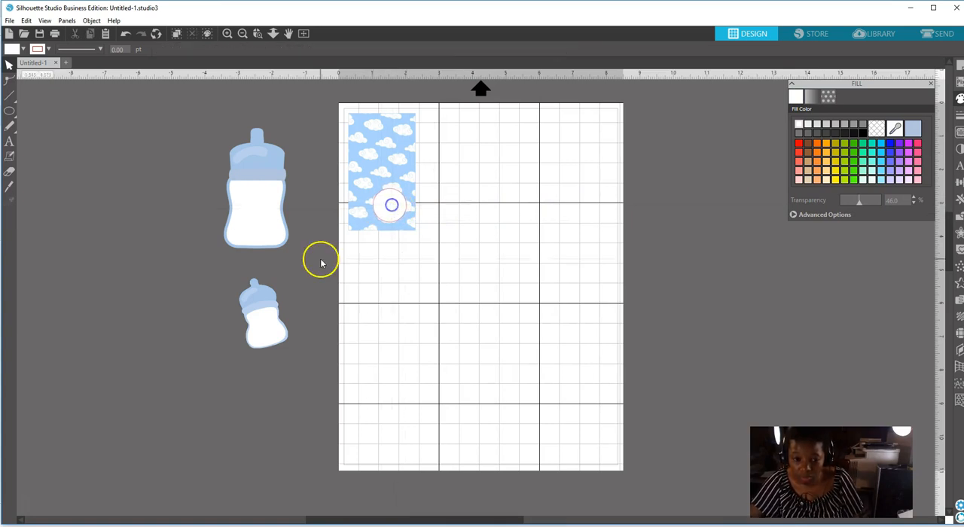
Shrink the large upright baby bottle to about 0.52 x 0.97 in and move it onto the page just below the circle.
left_click(269, 324)
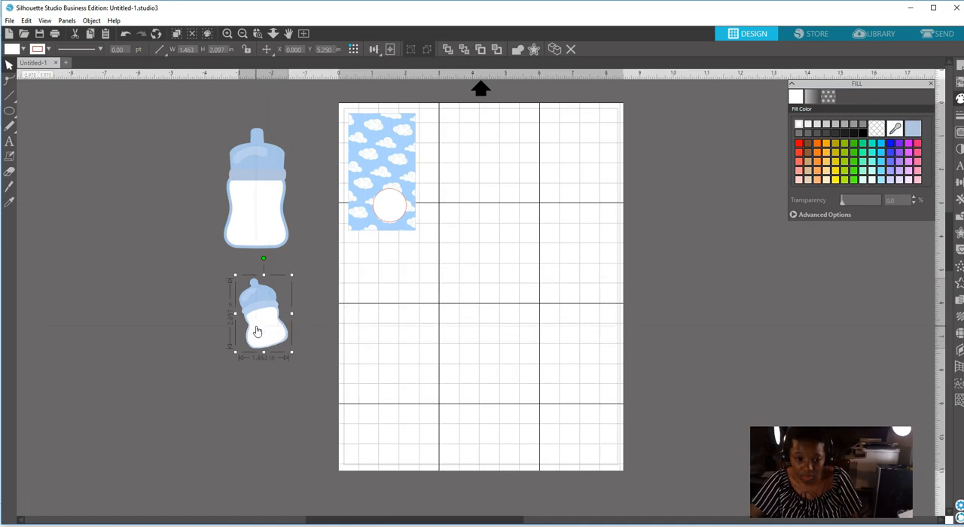
left_click(261, 168)
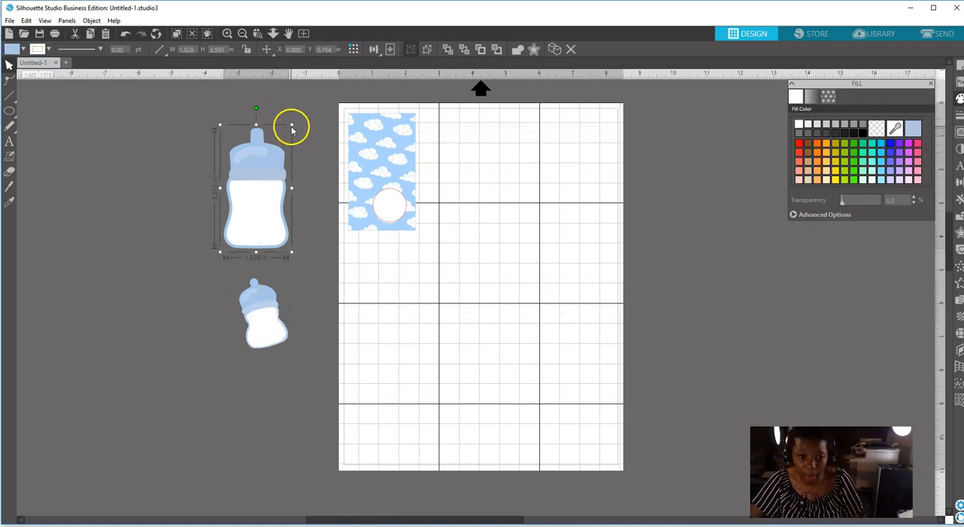
left_click_drag(291, 126, 232, 204)
left_click_drag(238, 236, 415, 261)
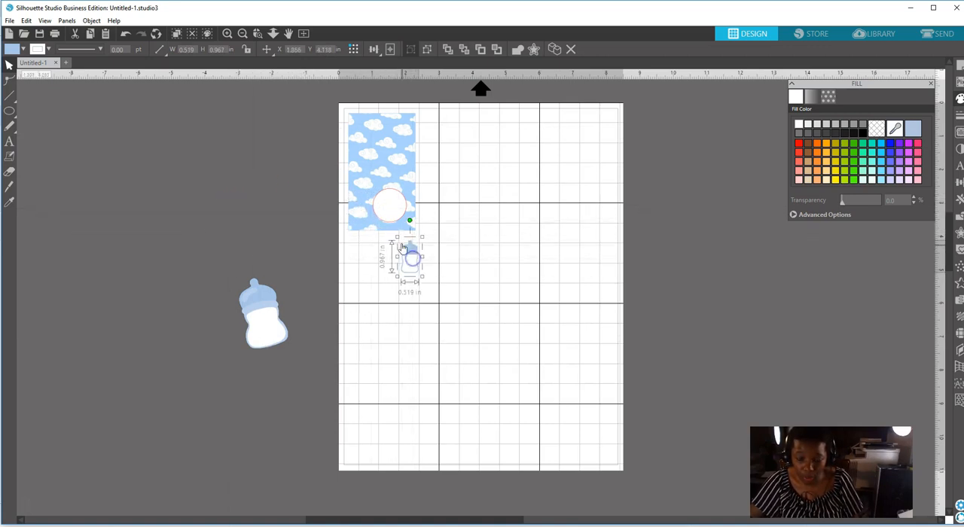
Move the circle off the cloud rectangle, shrink the bottle to about 0.44 x 0.81 in and place it over the circle's center.
left_click(393, 222)
left_click_drag(393, 223, 411, 294)
left_click(411, 252)
left_click_drag(422, 235, 413, 282)
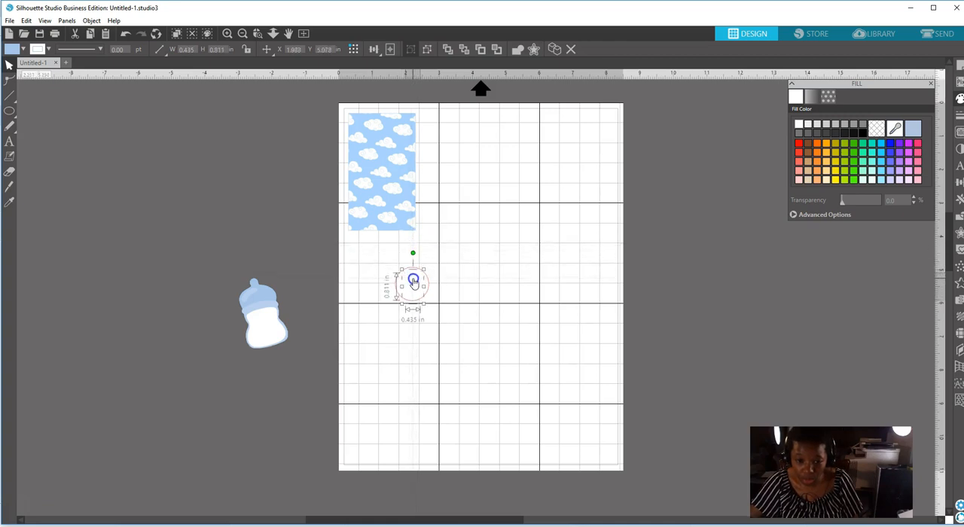
Set the circle's fill transparency to 49% and nudge the circle slightly down and right.
left_click(412, 292)
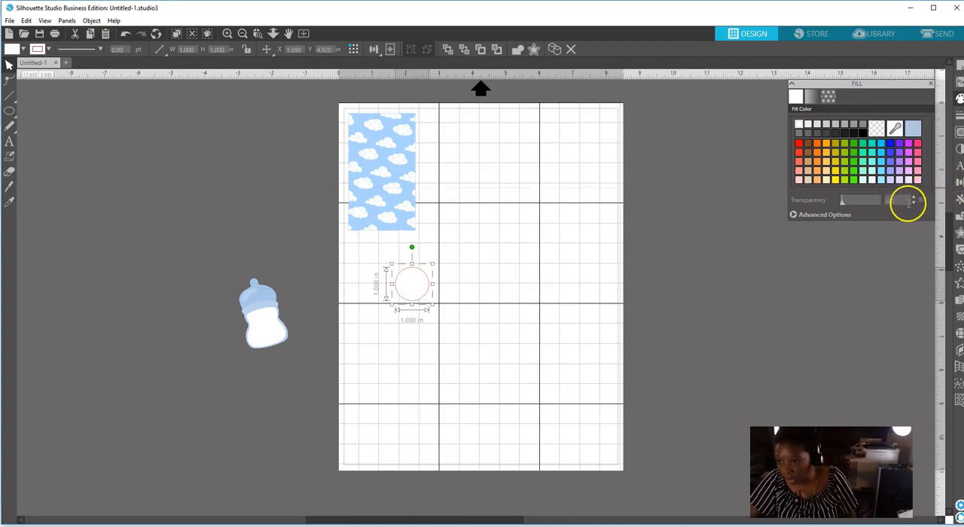
left_click(843, 204)
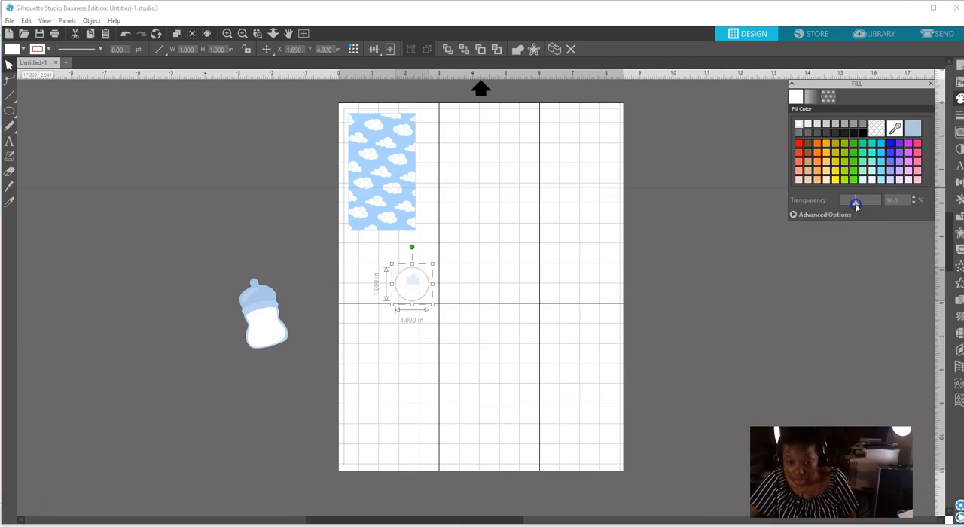
left_click_drag(859, 206, 862, 206)
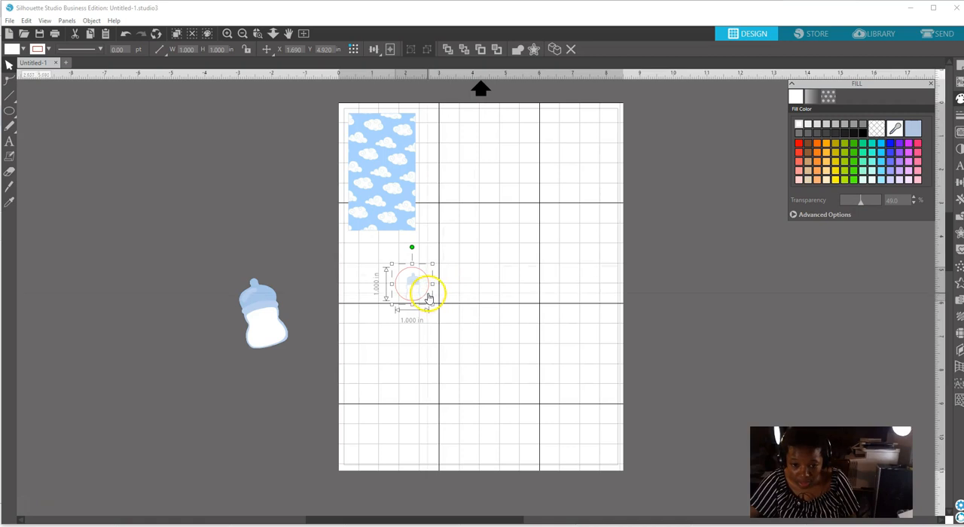
left_click_drag(427, 294, 426, 295)
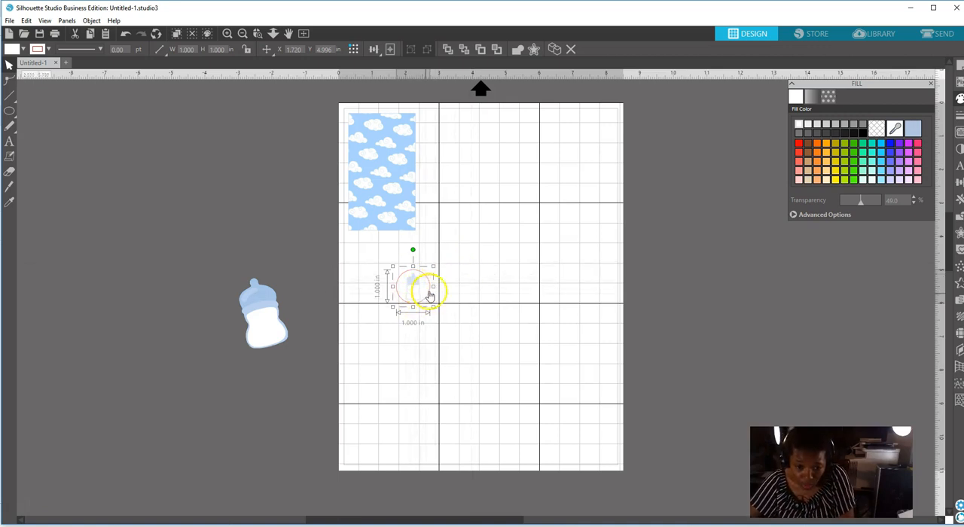
Move the circle off the page, bring the small bottle to the front and place it on the lower-right part of the cloud rectangle.
left_click_drag(426, 288, 215, 206)
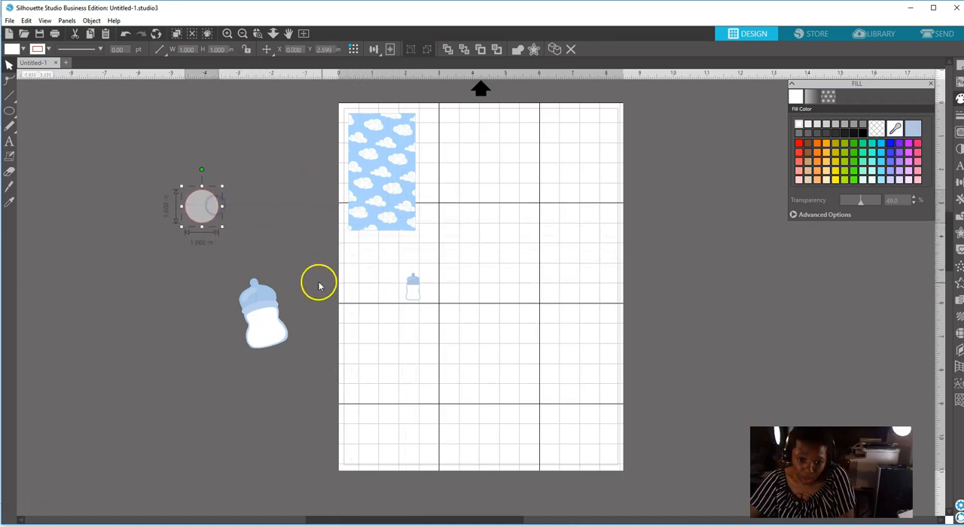
left_click(414, 291)
left_click_drag(412, 288, 405, 246)
right_click(405, 246)
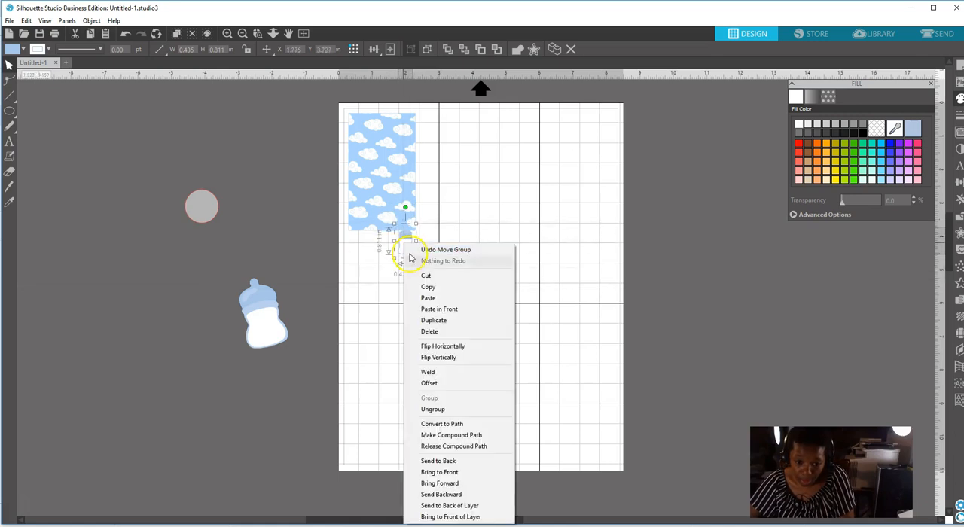
left_click(438, 472)
left_click_drag(407, 250, 400, 214)
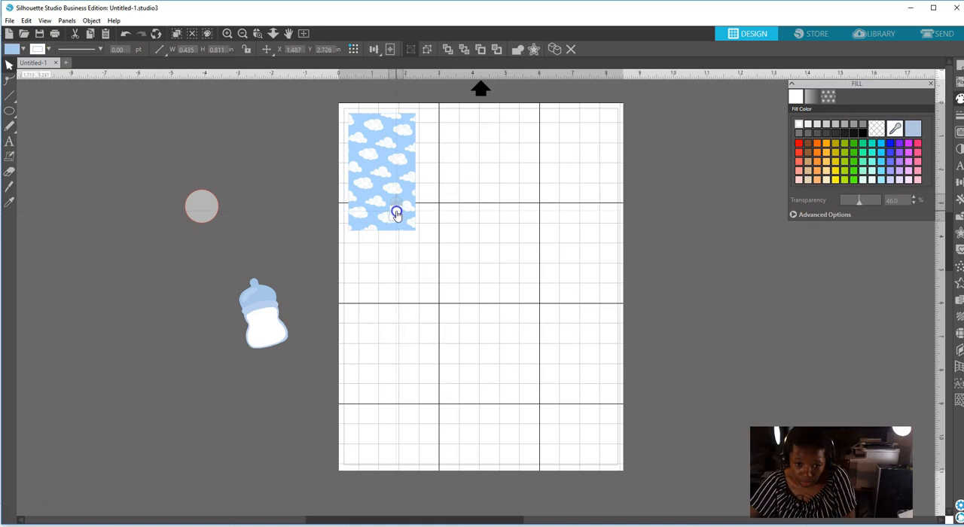
Try the semi-transparent circle over the small bottle on the cloud rectangle, and move it back off the page.
left_click(201, 206)
left_click_drag(199, 208, 393, 212)
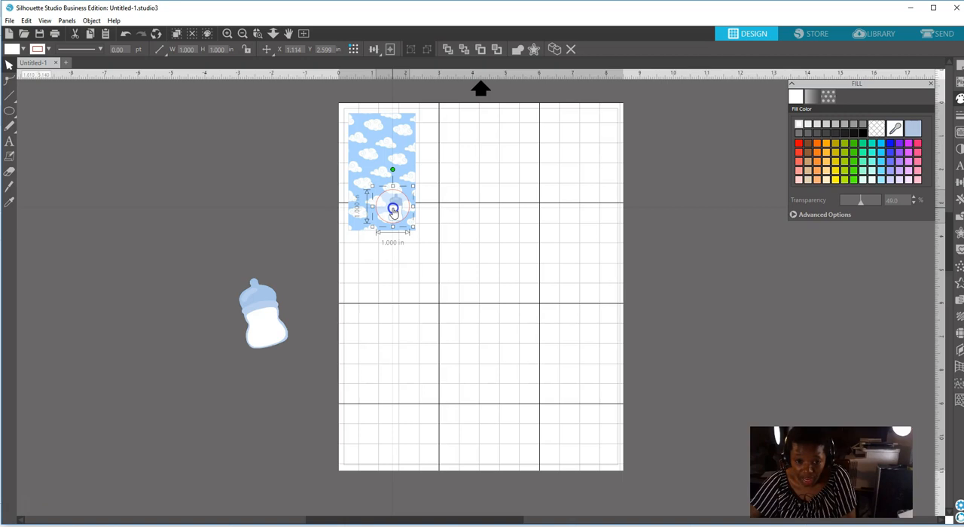
left_click_drag(393, 212, 395, 216)
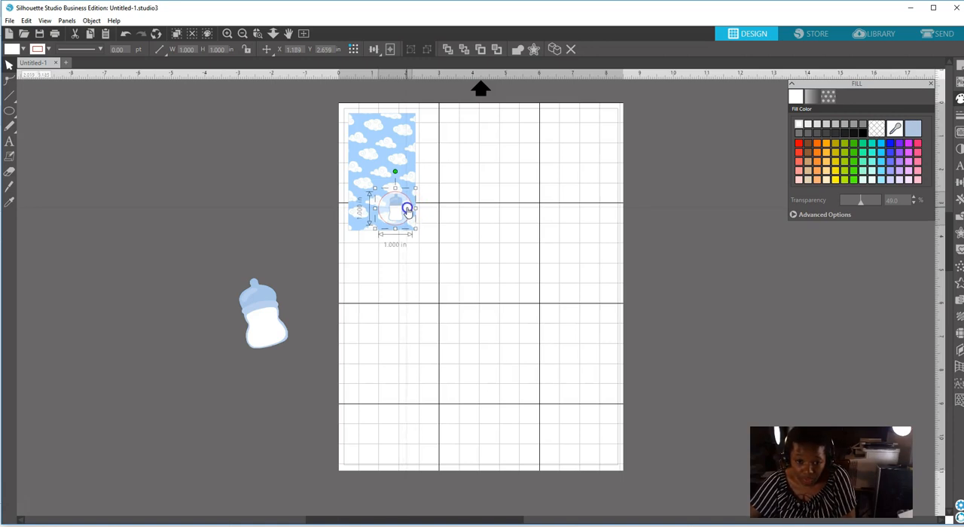
left_click(403, 213)
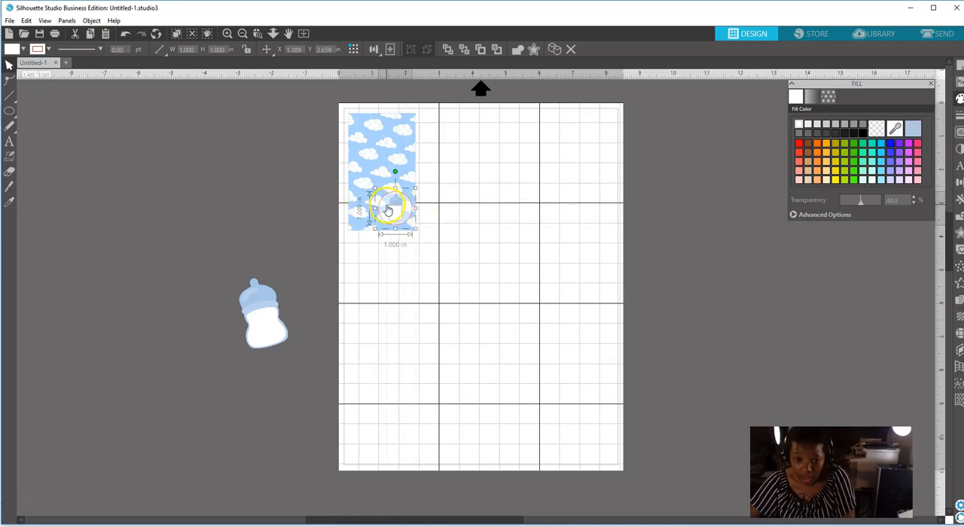
left_click_drag(387, 208, 238, 175)
Add the text "OH Baby" to the page, just below and to the right of the cloud rectangle.
left_click(9, 141)
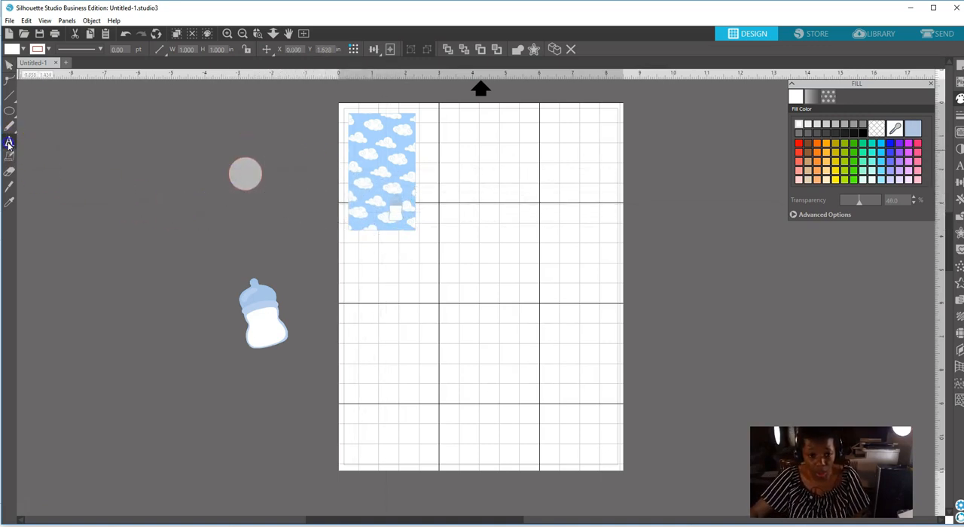
left_click(383, 258)
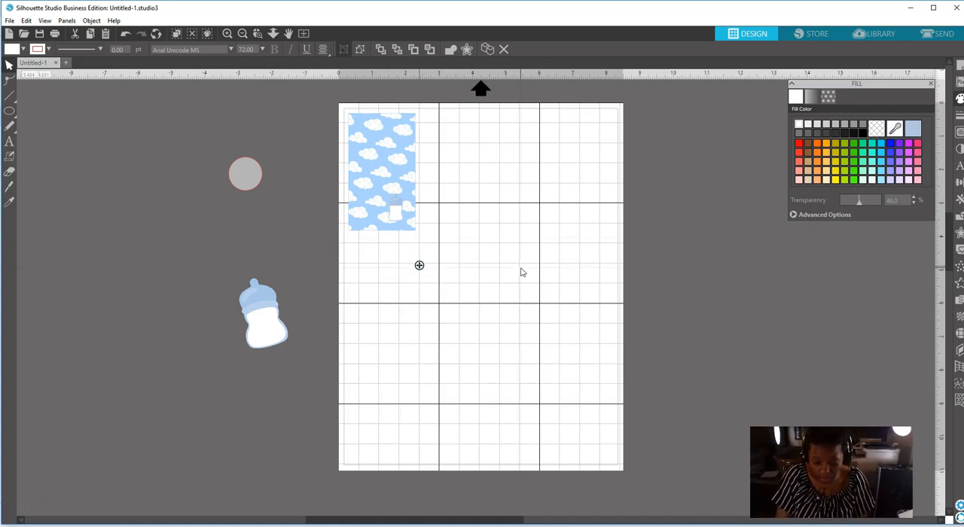
type("oH Ba")
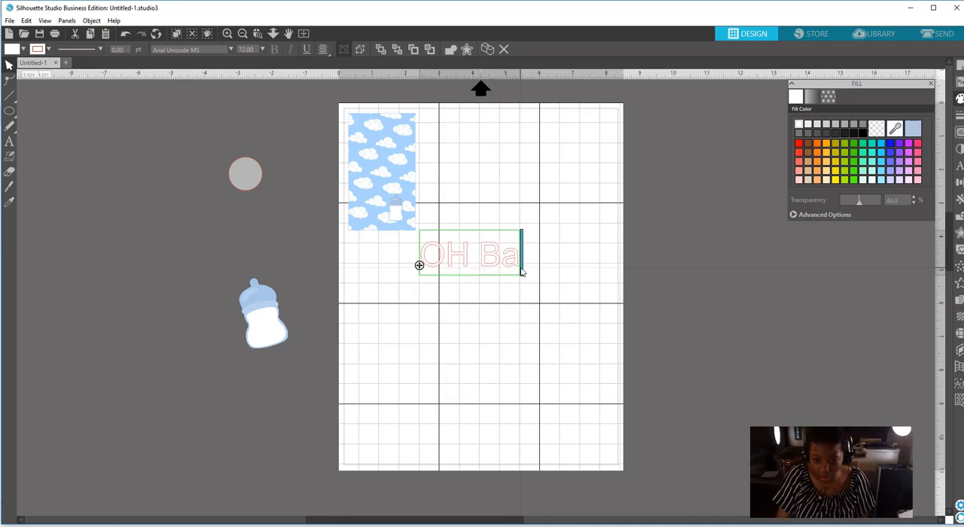
type("by")
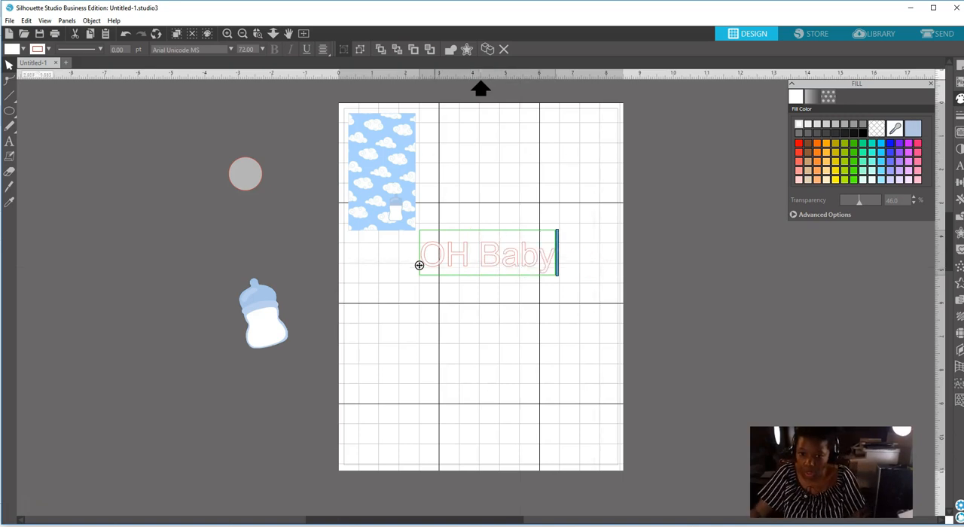
Change the capital H to lowercase so the text reads "Oh Baby".
left_click(467, 261)
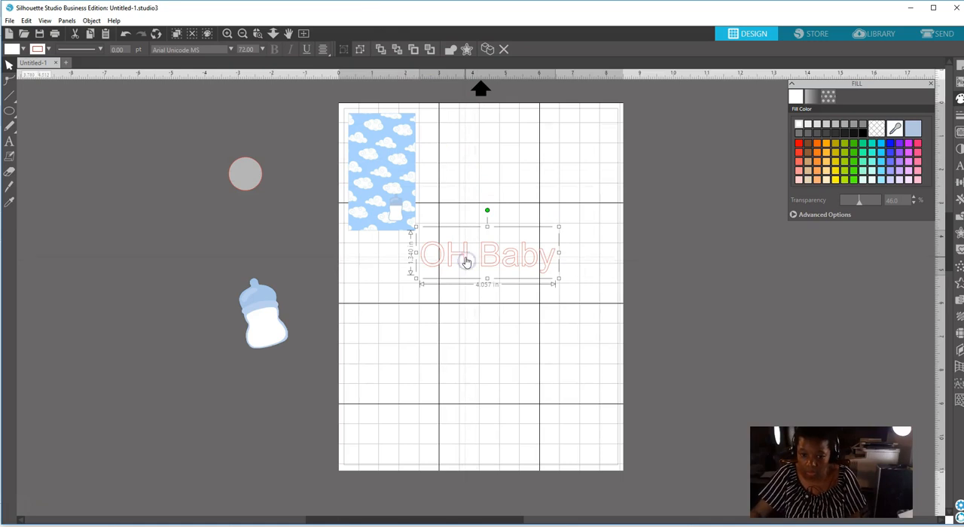
double_click(467, 260)
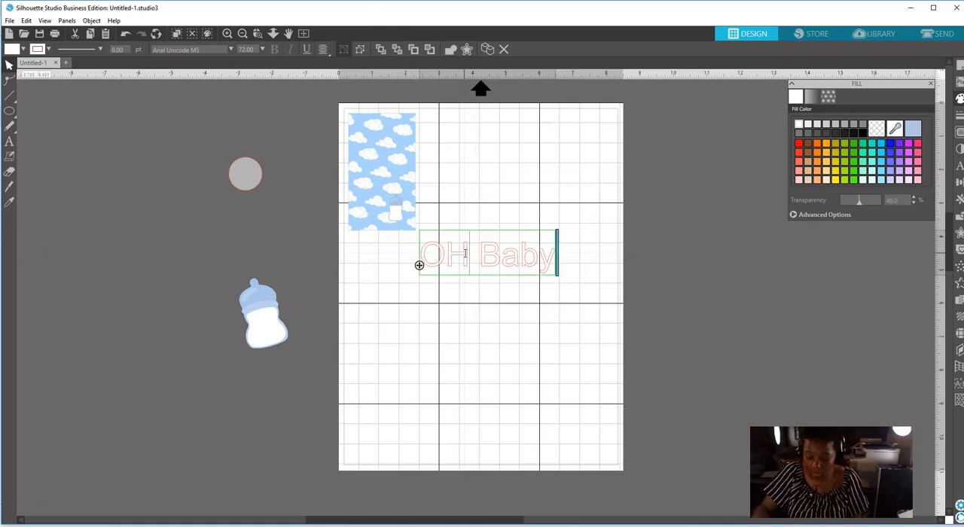
key("BackSpace")
type("h")
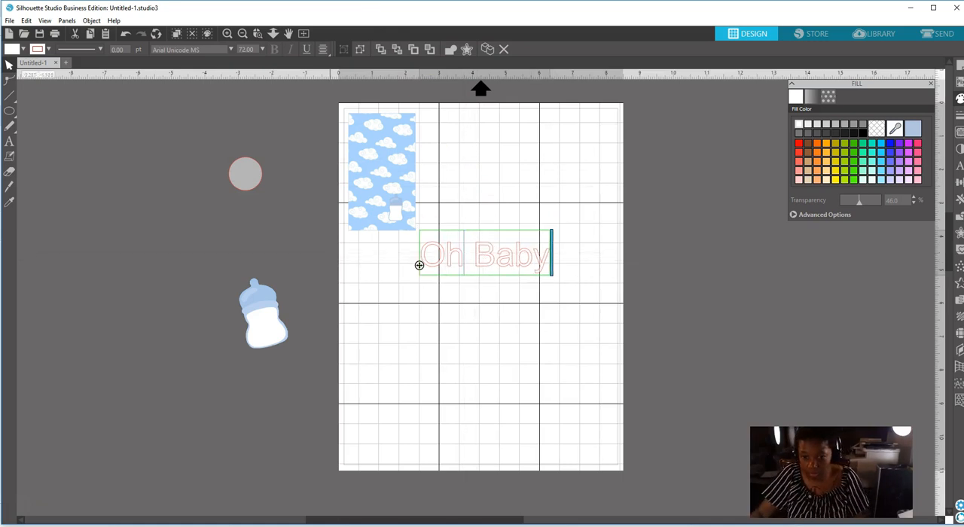
left_click(527, 191)
left_click(520, 265)
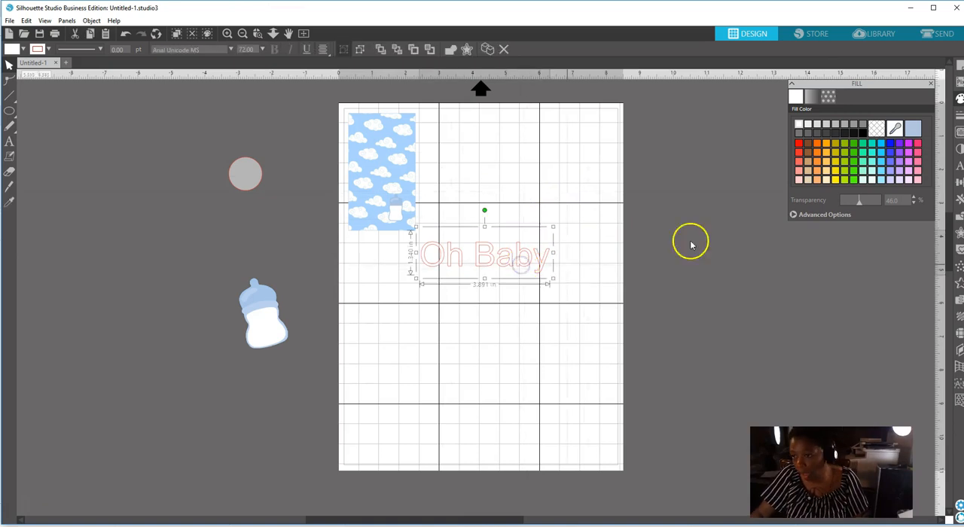
Set the font of the "Oh Baby" text to Amastery Script.
left_click(959, 167)
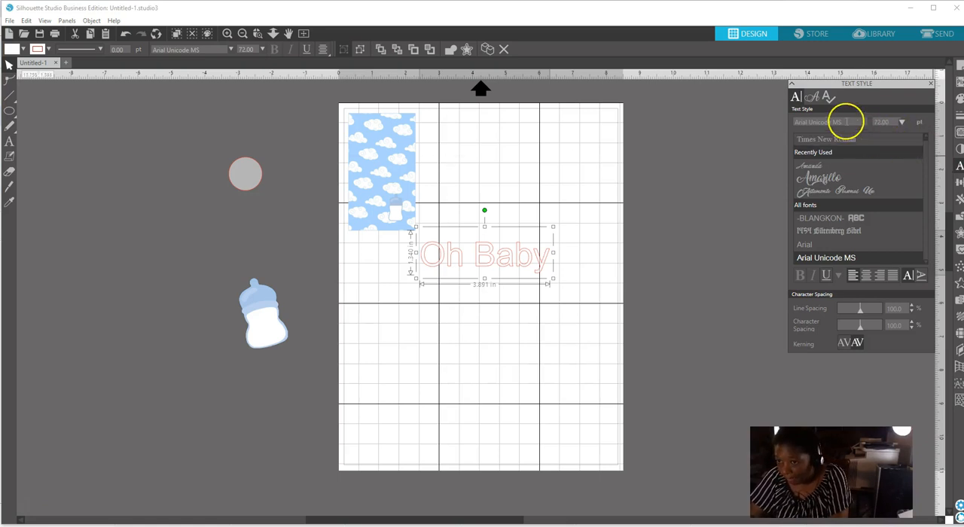
left_click(842, 122)
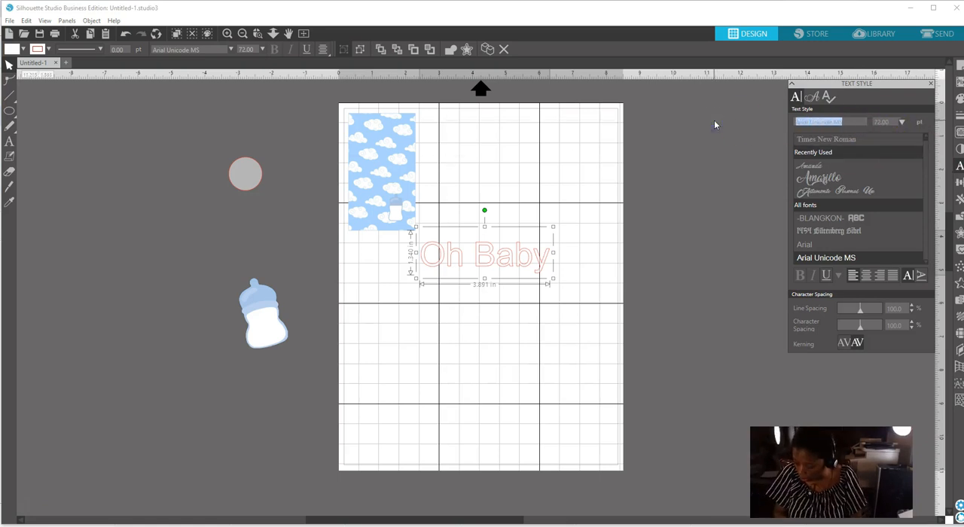
type("amaster")
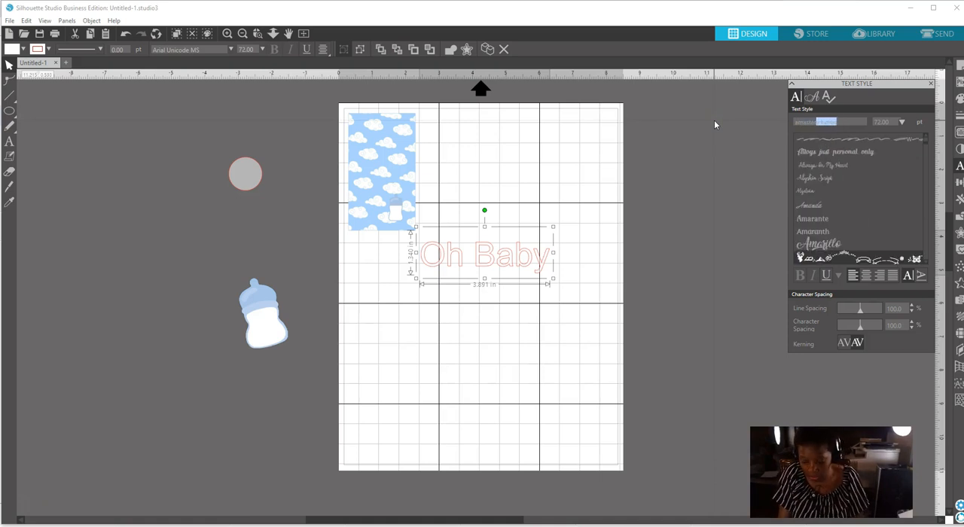
key("Return")
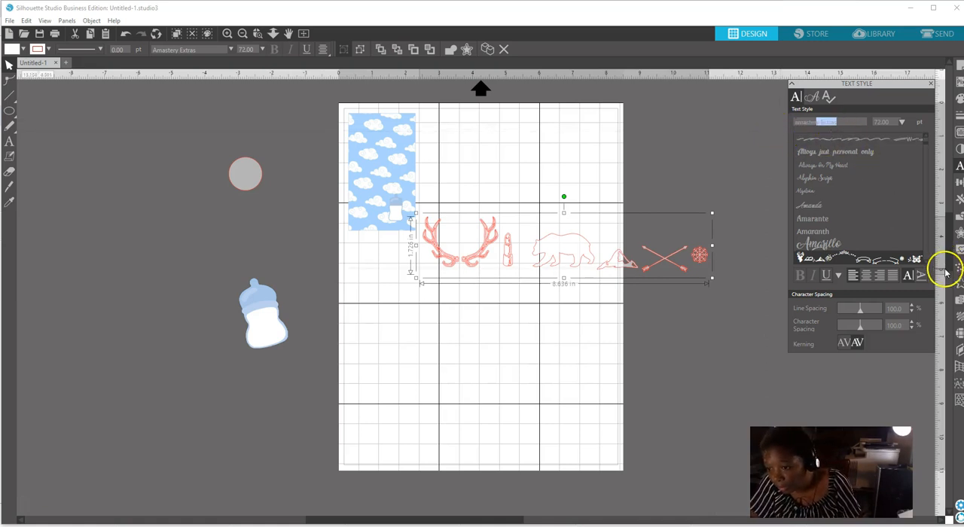
left_click(927, 263)
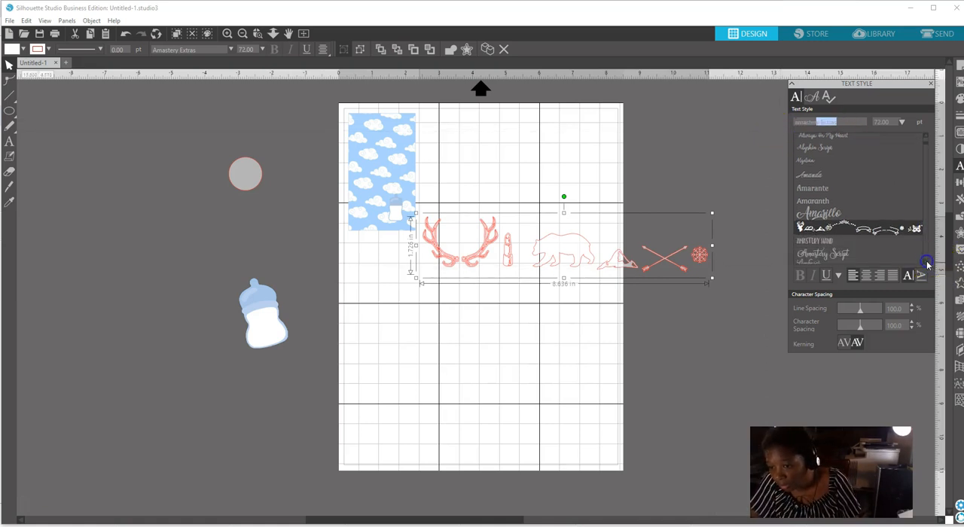
left_click(861, 256)
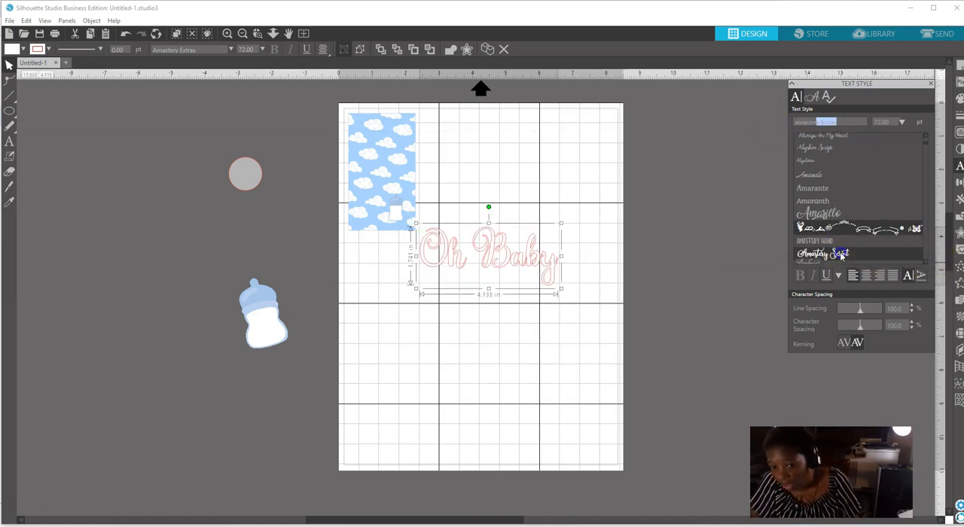
left_click(513, 177)
Fill the "Oh Baby" text with the light blue sampled from the small bottle's cap.
left_click(491, 256)
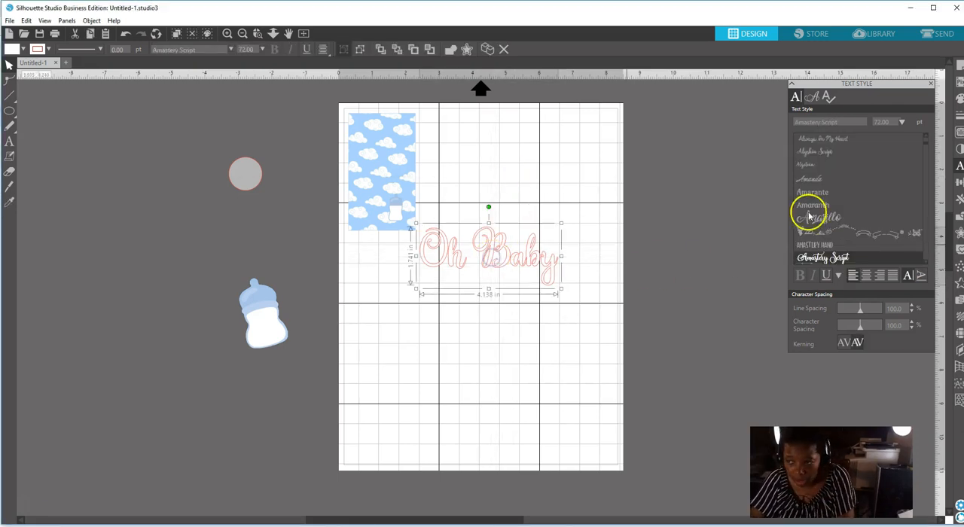
left_click(959, 99)
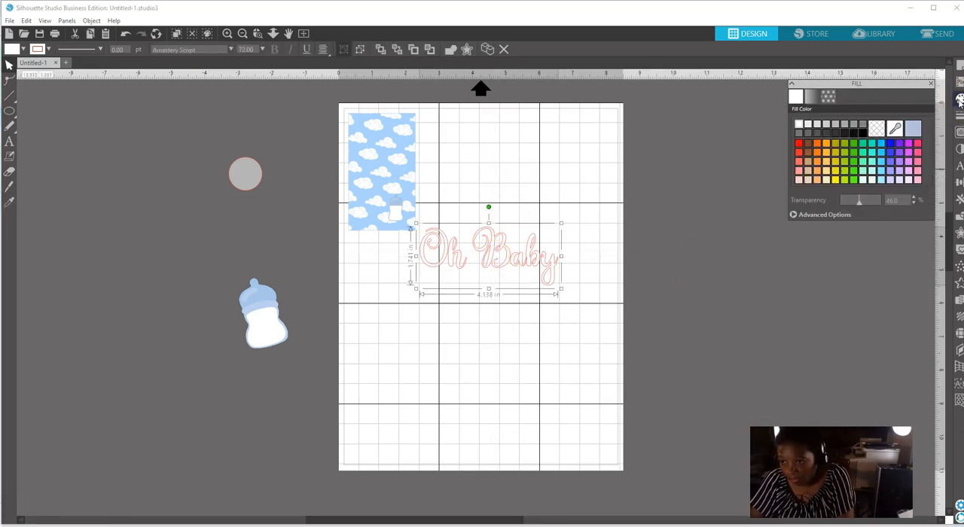
left_click(895, 129)
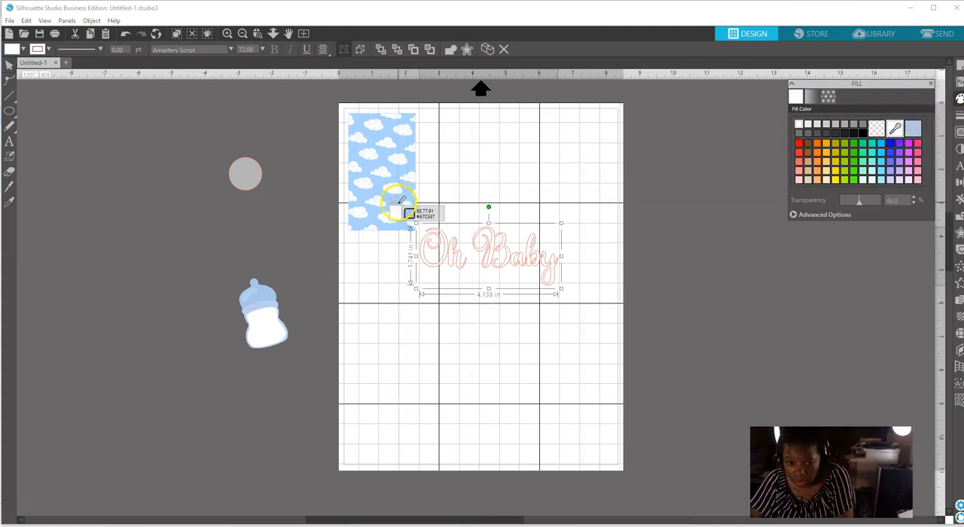
left_click(399, 204)
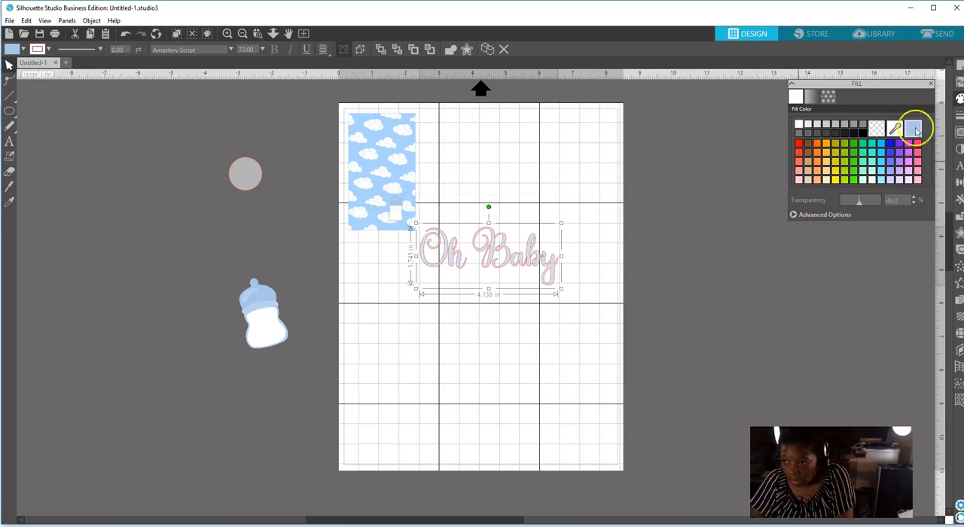
left_click(960, 101)
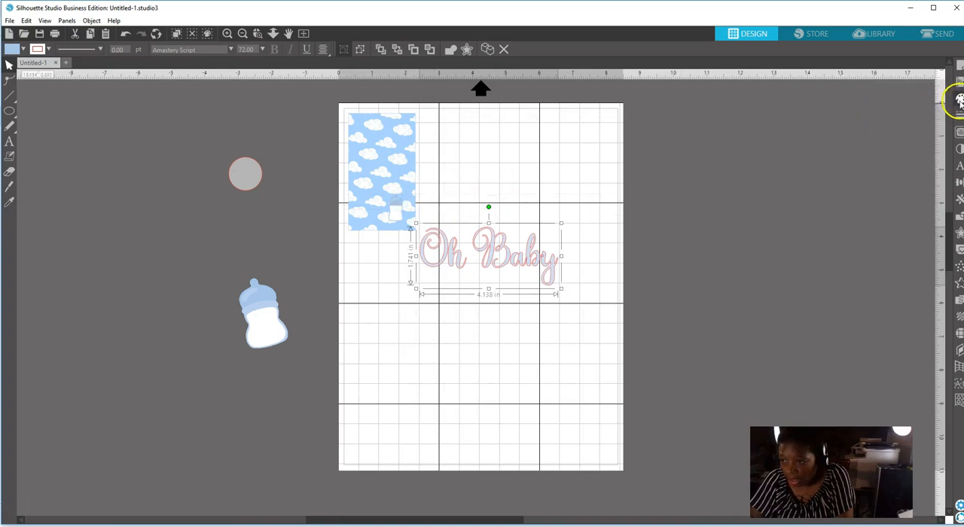
left_click(959, 101)
left_click(913, 129)
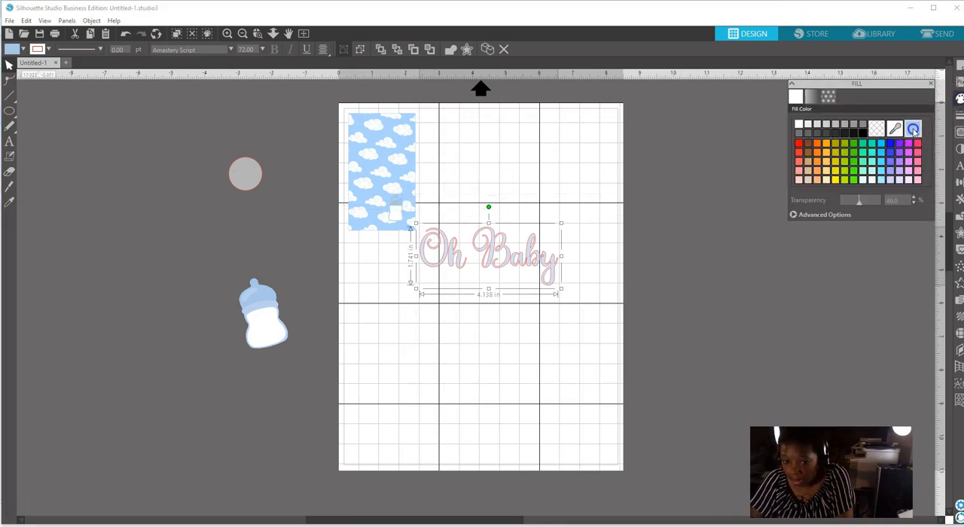
Set the "Oh Baby" text's line color to the same light blue and move the text slightly down and left.
left_click(959, 115)
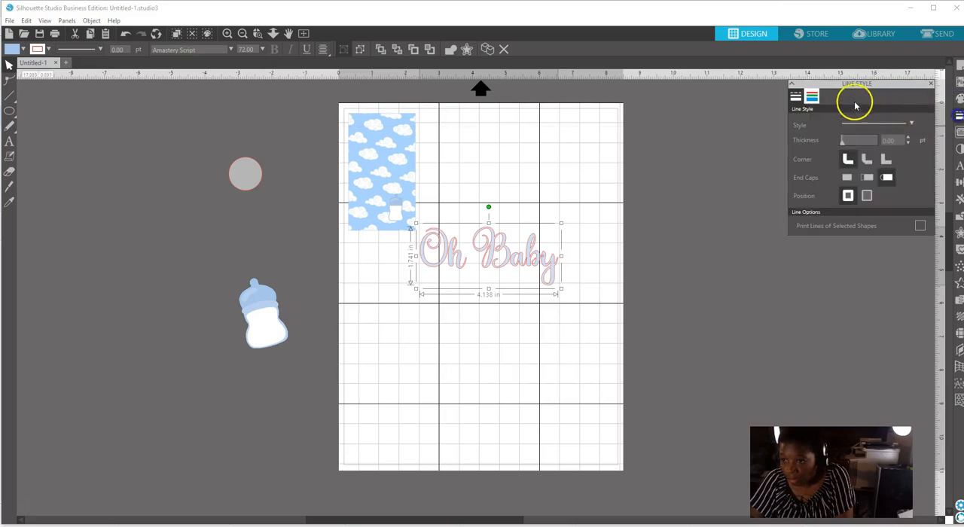
left_click(812, 97)
left_click(912, 130)
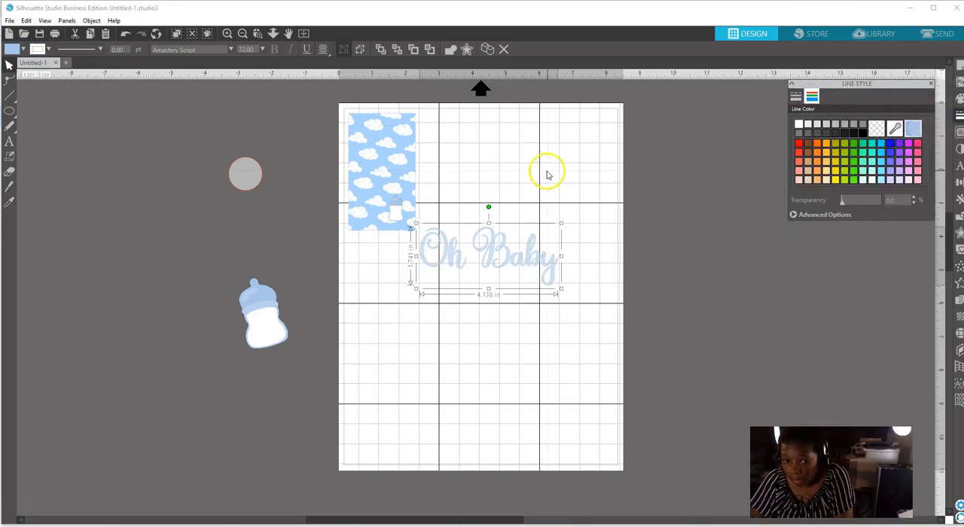
left_click_drag(493, 258, 476, 285)
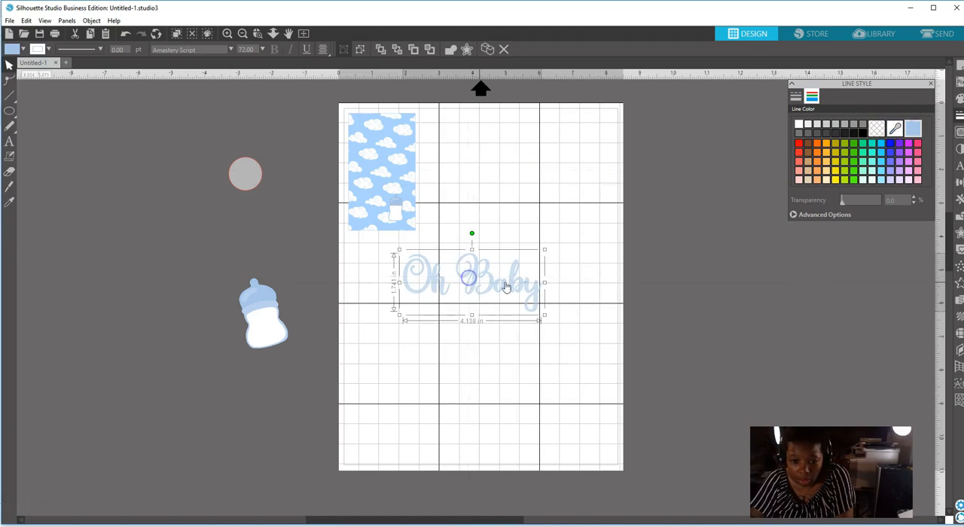
Start merging an image file and search the Downloads folder for "Gold".
left_click(9, 21)
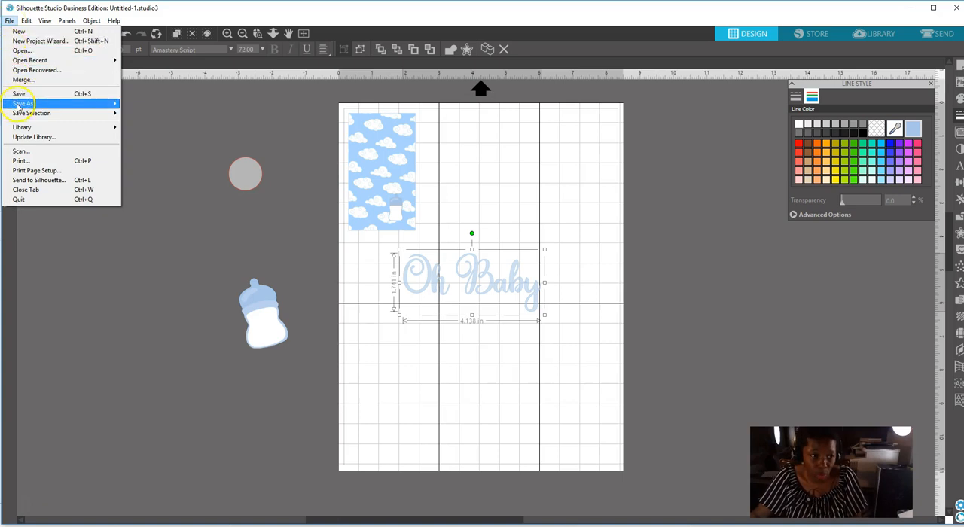
mouse_move(18, 107)
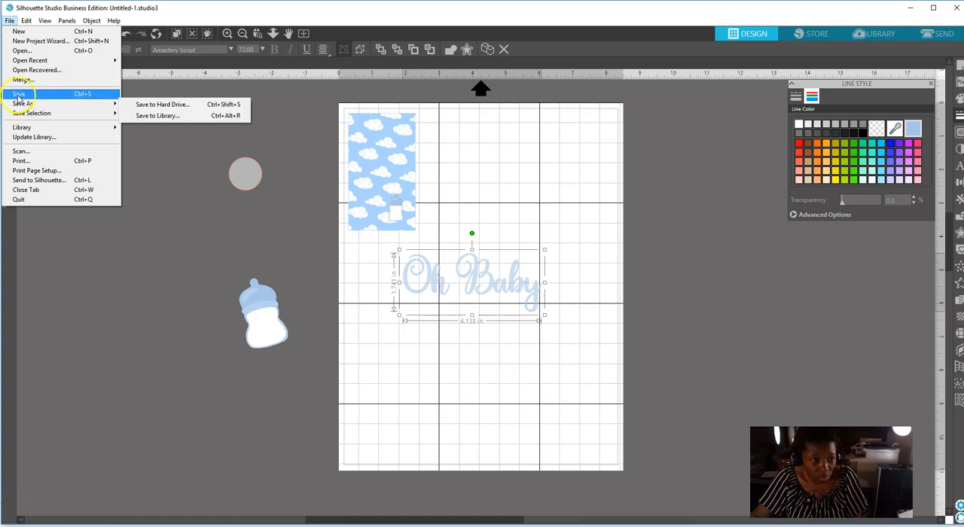
left_click(23, 80)
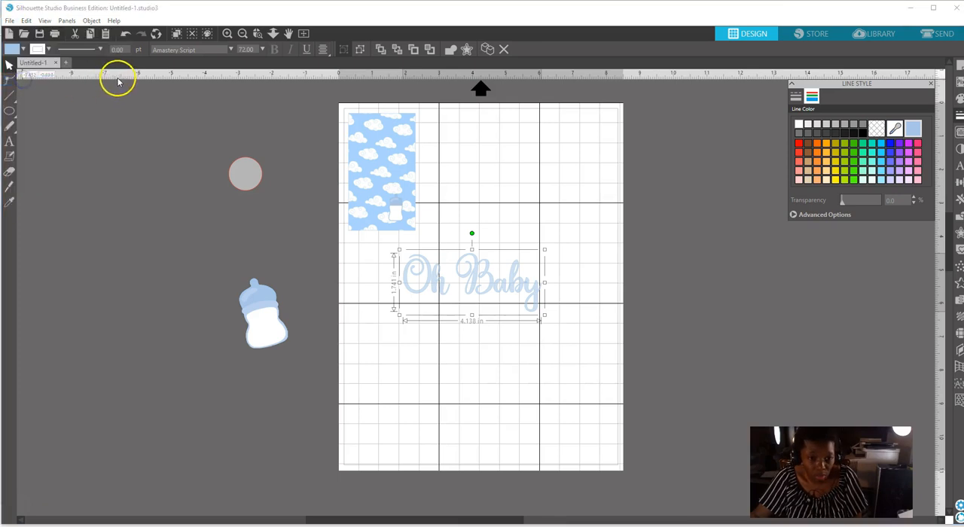
left_click(847, 176)
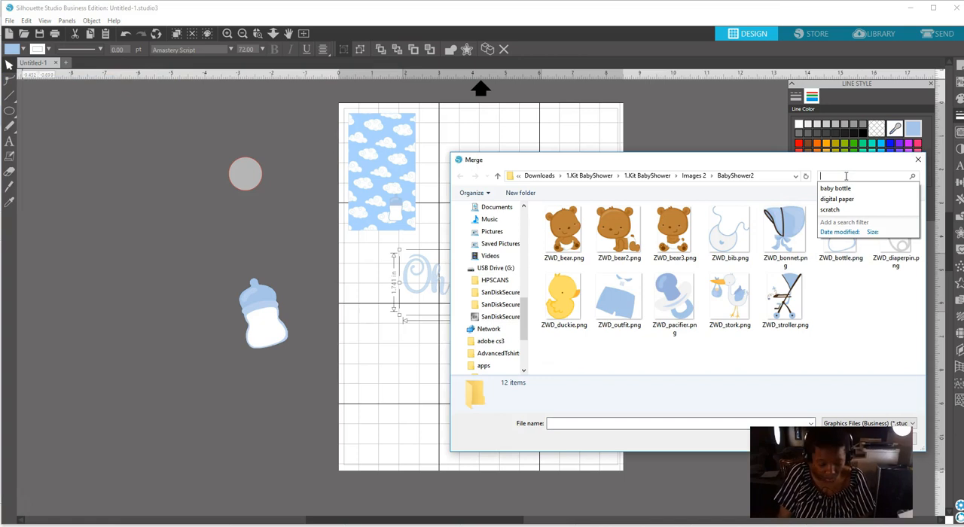
type("Gold")
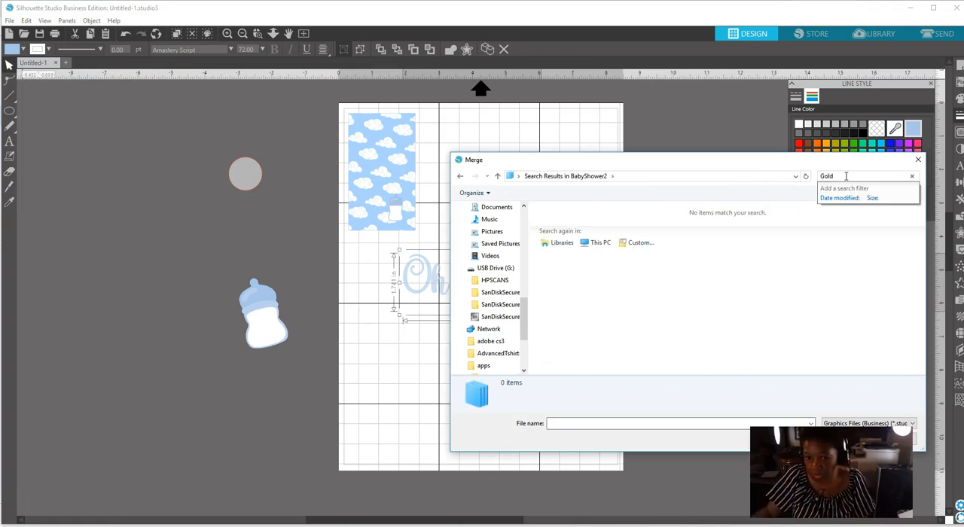
left_click_drag(525, 316, 535, 266)
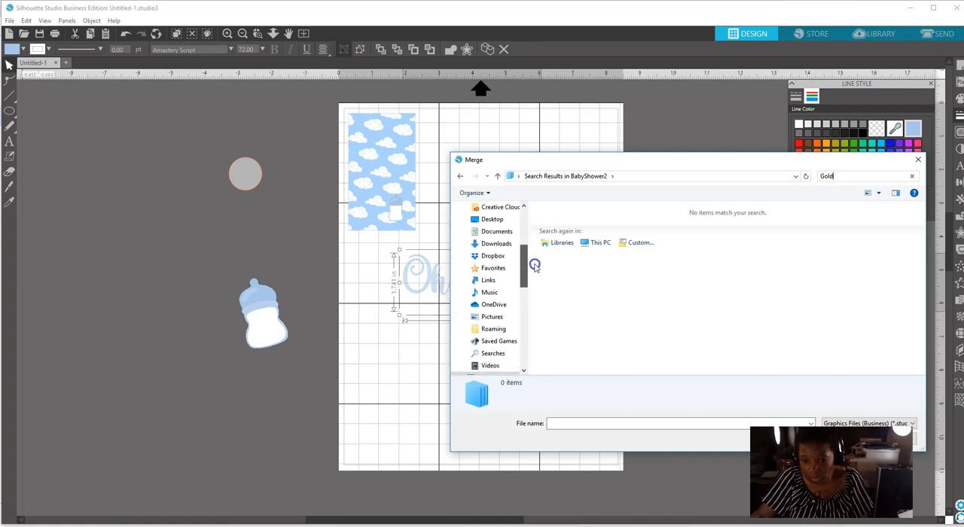
left_click(495, 243)
left_click(841, 176)
left_click(834, 188)
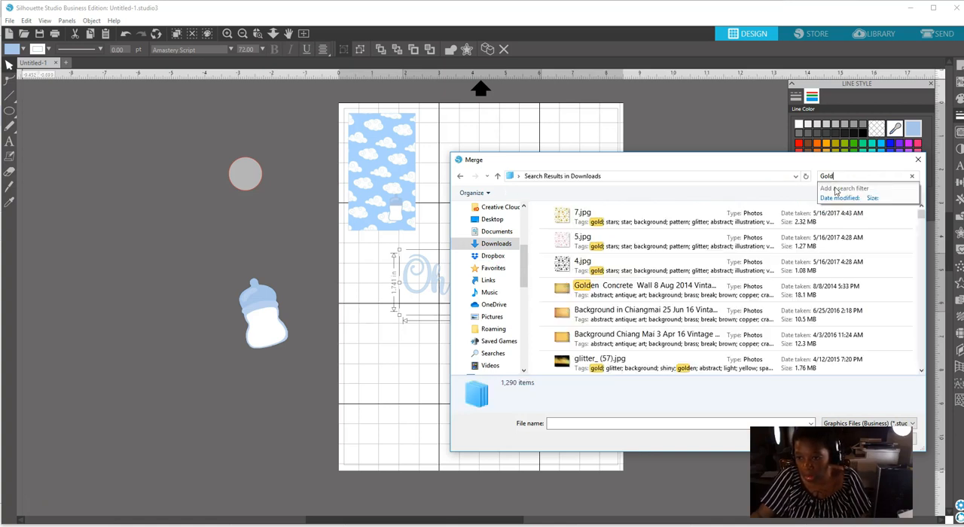
Merge the file gold labelsRibbons Banners (23).png from the search results into the design.
left_click_drag(922, 215, 926, 238)
scroll(925, 238, "down", 5)
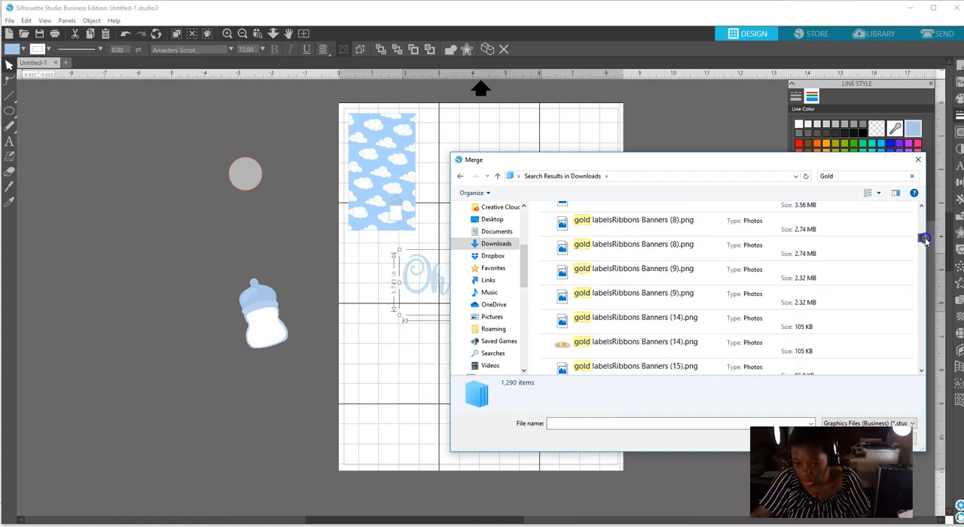
left_click_drag(925, 239, 925, 241)
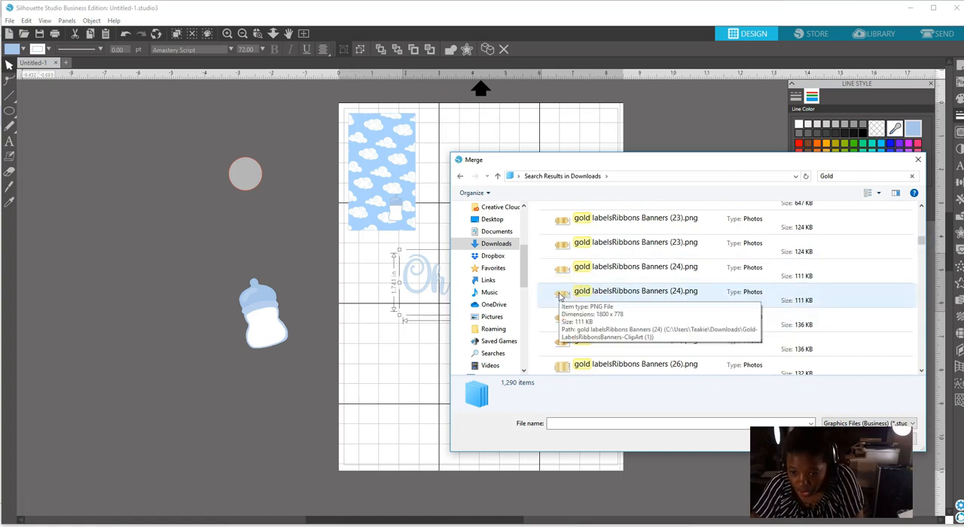
left_click(562, 229)
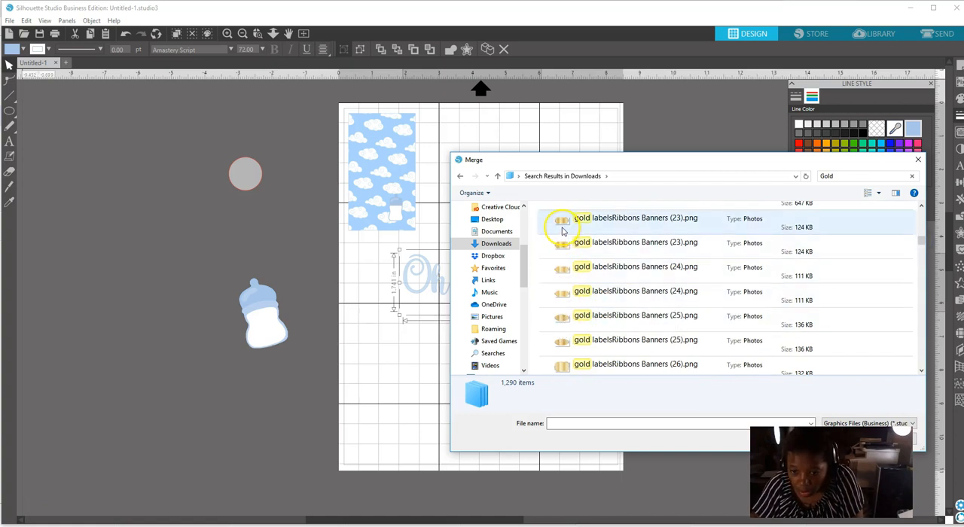
left_click(563, 224)
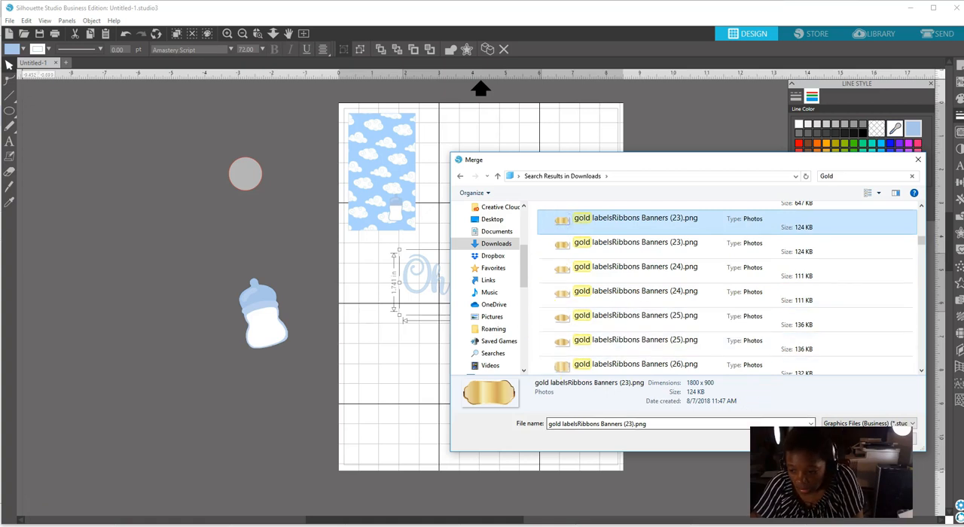
left_click(825, 441)
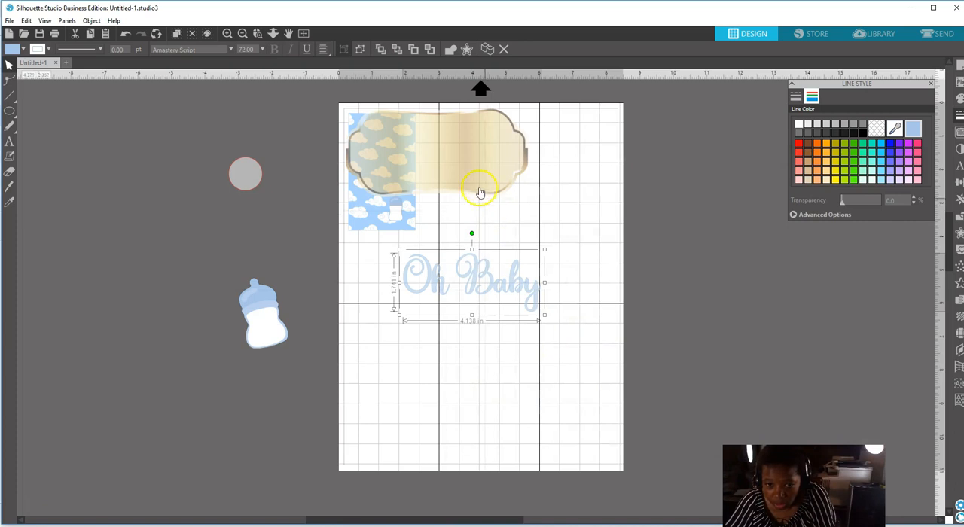
Shift the gold banner toward the middle of the page and set its fill transparency to 0%.
left_click_drag(477, 168, 538, 189)
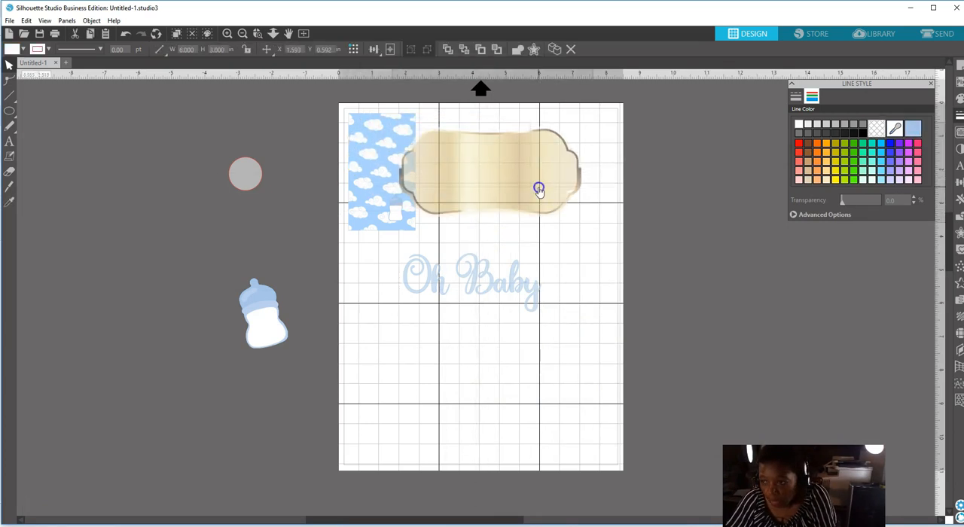
left_click(960, 100)
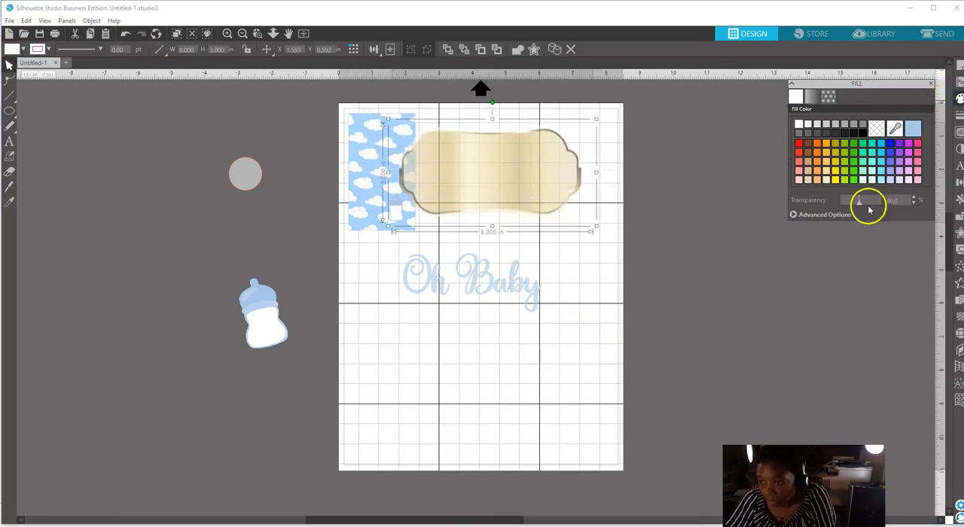
left_click_drag(861, 207, 827, 207)
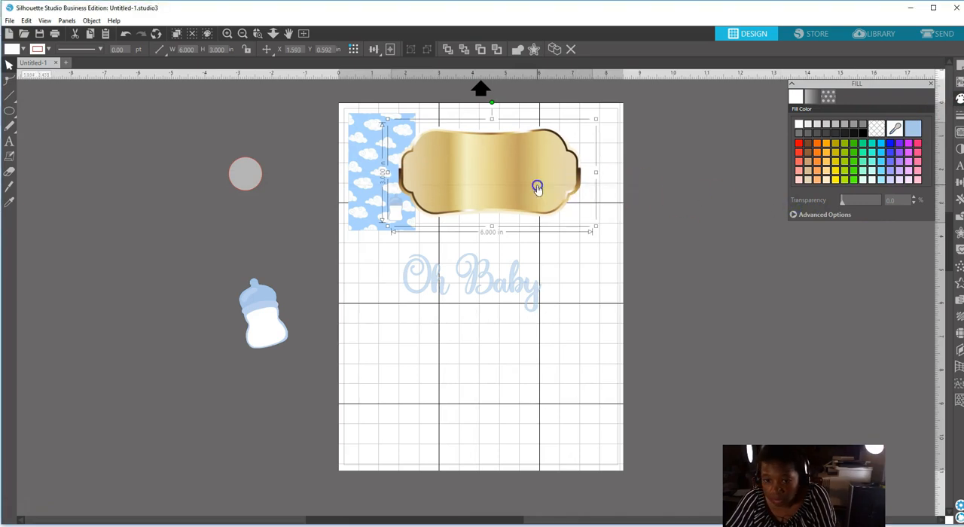
Shrink the gold banner to about 1.85 in wide and place it across the upper part of the cloud rectangle.
left_click_drag(596, 118, 463, 167)
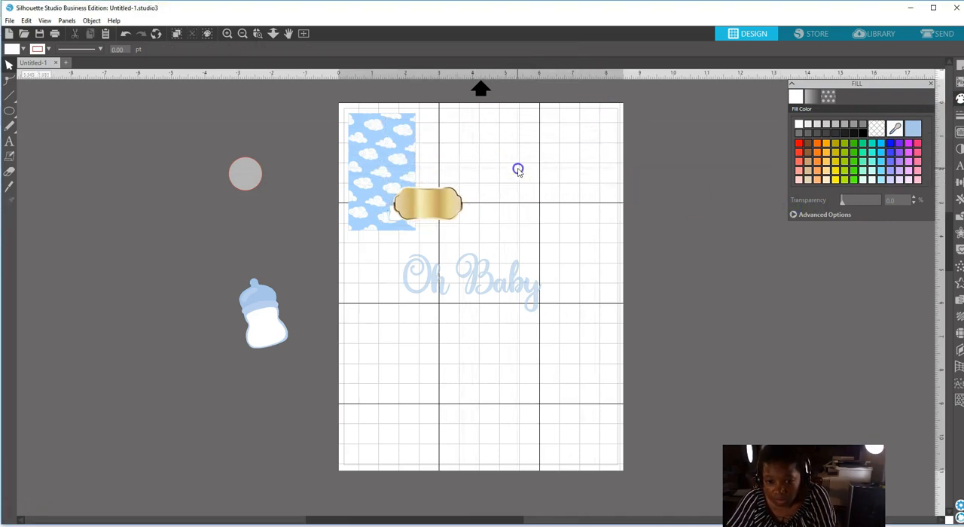
left_click_drag(422, 206, 427, 385)
left_click_drag(463, 358, 526, 329)
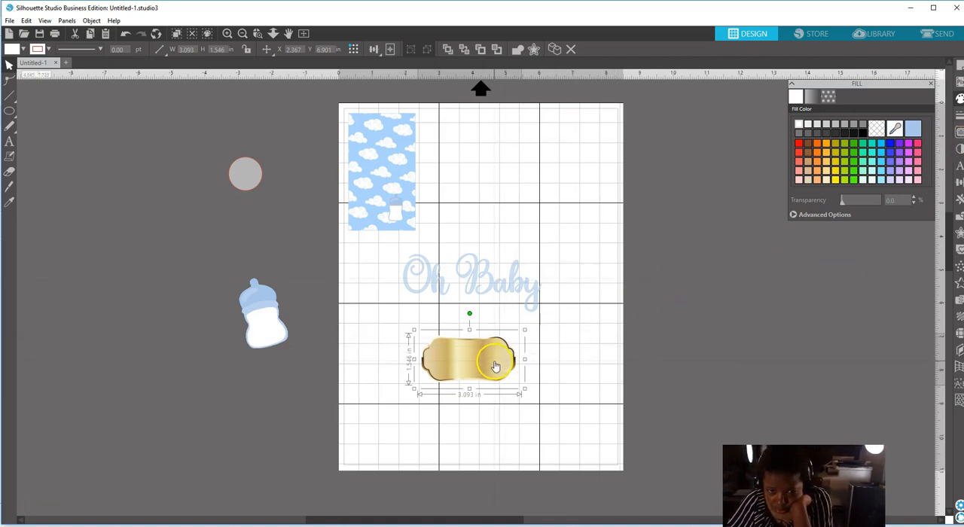
left_click_drag(494, 365, 470, 219)
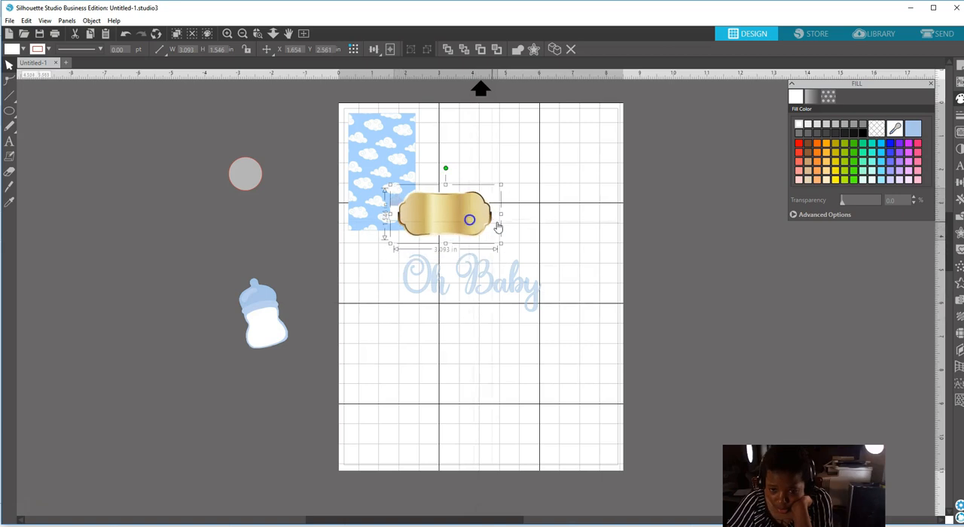
left_click_drag(501, 185, 385, 137)
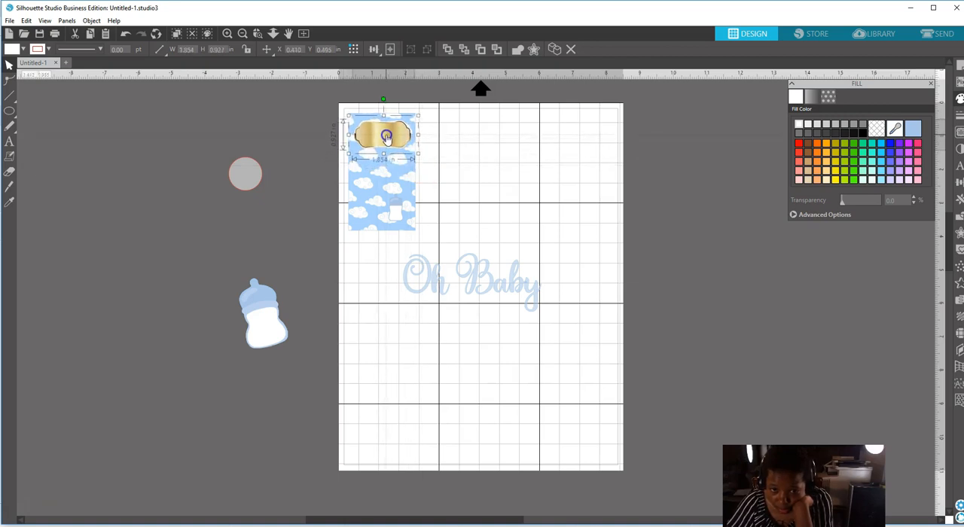
Shrink the "Oh Baby" text to about 1.76 in wide beside the cloud rectangle and bring it to the front.
left_click(469, 280)
left_click_drag(543, 317, 475, 189)
right_click(475, 189)
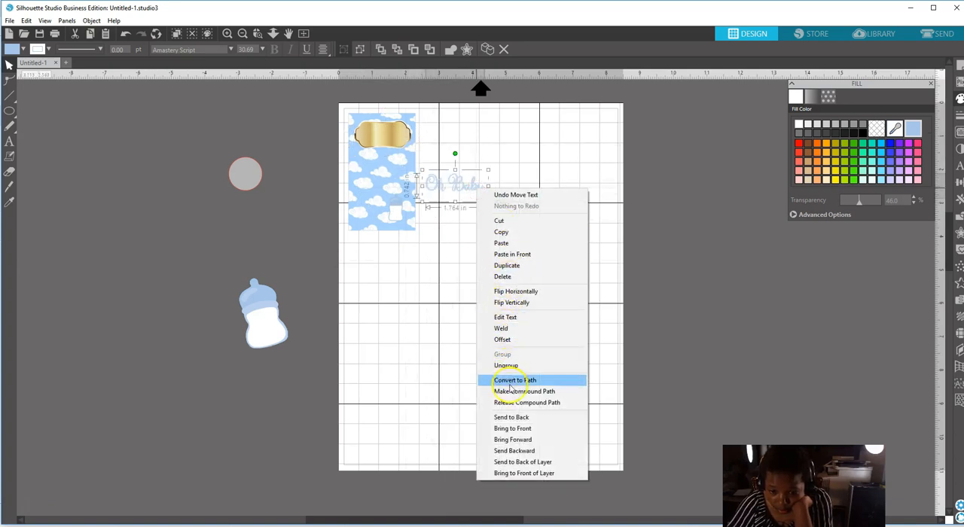
left_click(513, 429)
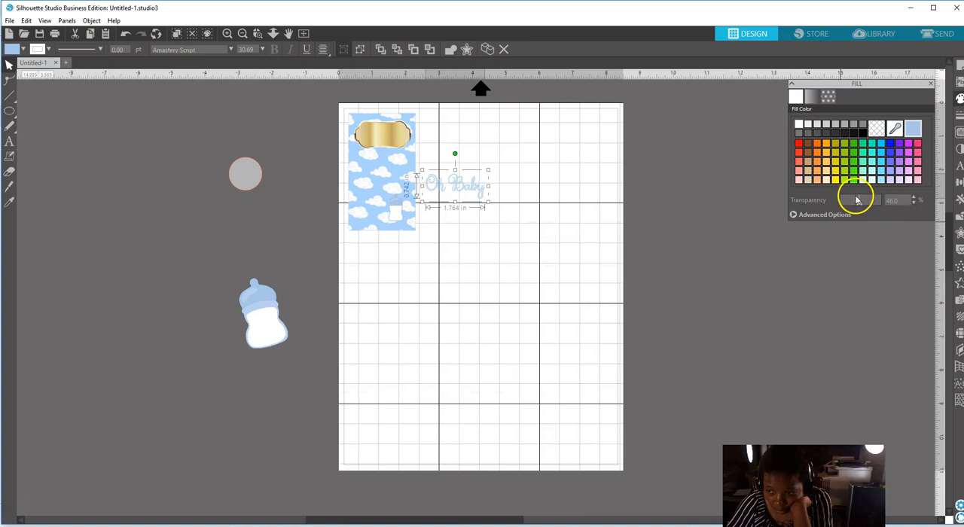
Set the "Oh Baby" text's fill transparency to 0% and reduce it to about 1.19 in wide, clear of the cloud rectangle.
left_click_drag(859, 201, 837, 202)
mouse_move(476, 188)
left_mouse_down()
mouse_move(404, 138)
mouse_move(497, 207)
mouse_move(512, 189)
mouse_move(497, 198)
mouse_move(422, 167)
mouse_move(396, 140)
mouse_move(513, 230)
left_mouse_up()
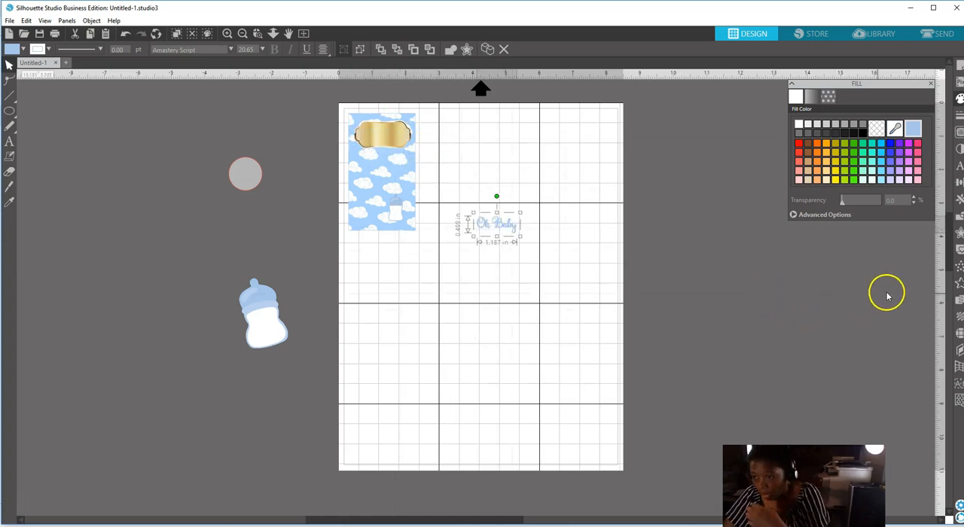
Create a 0.045 in rounded offset around the "Oh Baby" text and fill it with dark blue 000CBA.
left_click(959, 234)
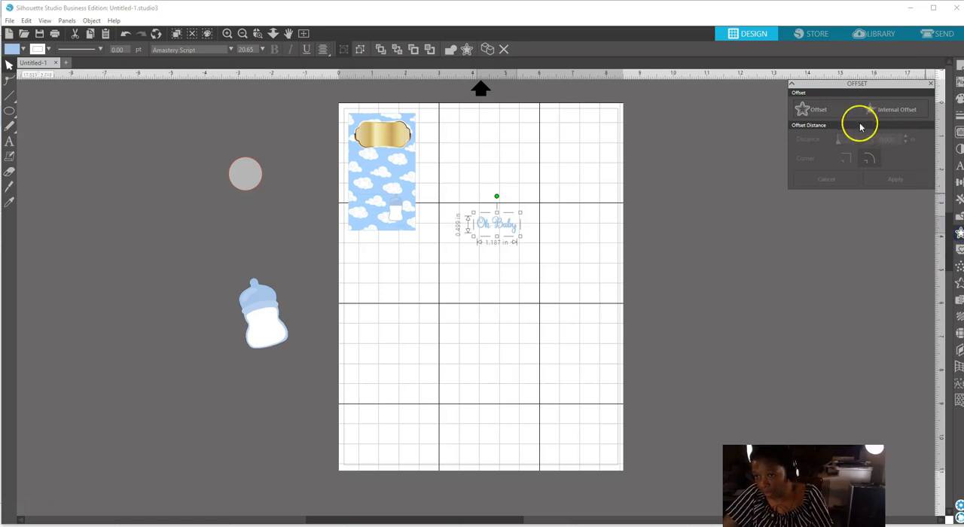
left_click(820, 111)
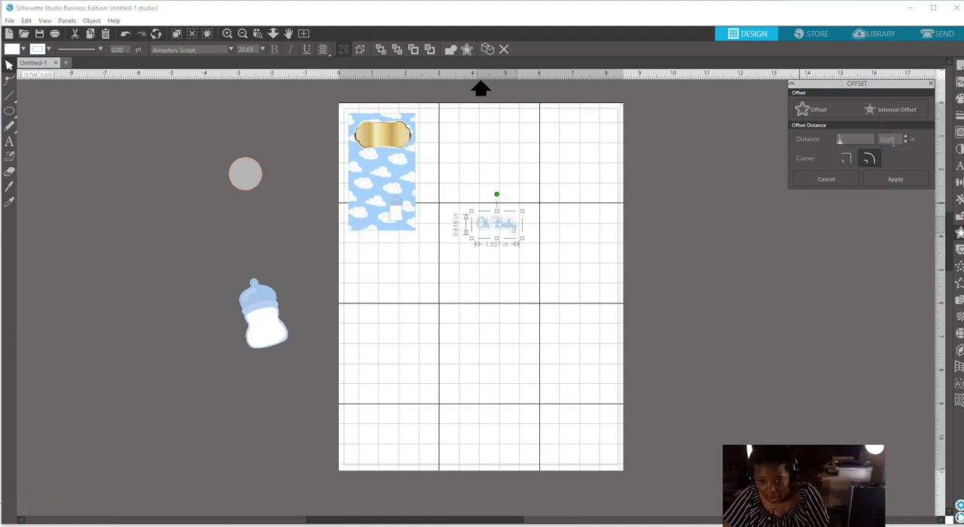
left_click(959, 100)
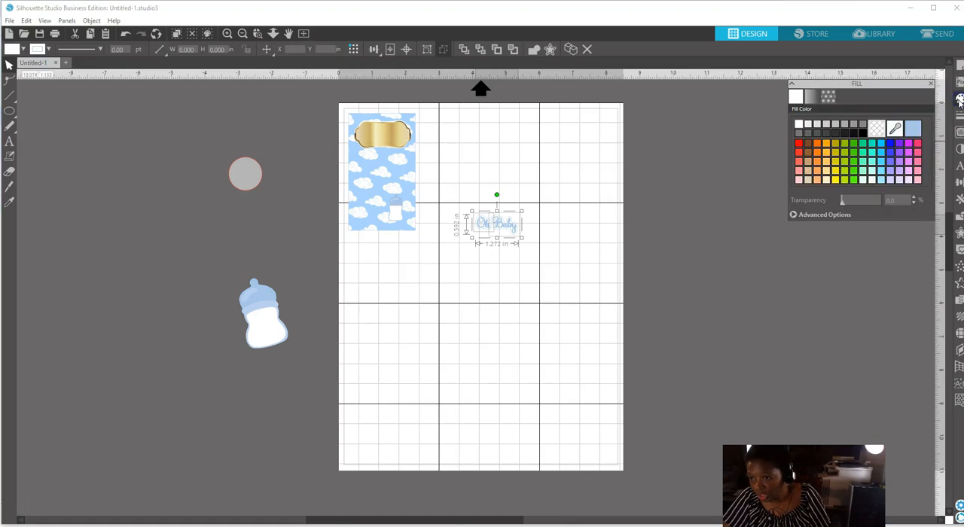
left_click(891, 145)
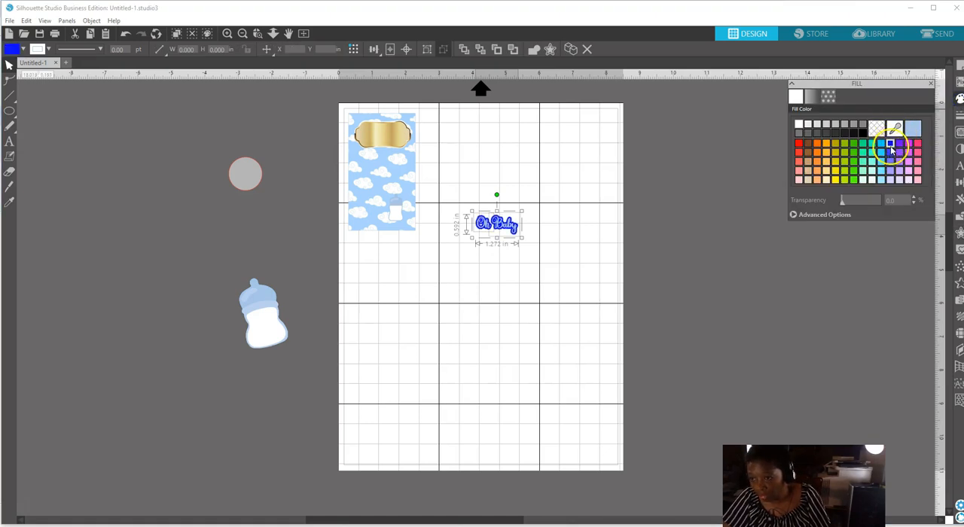
left_click(825, 215)
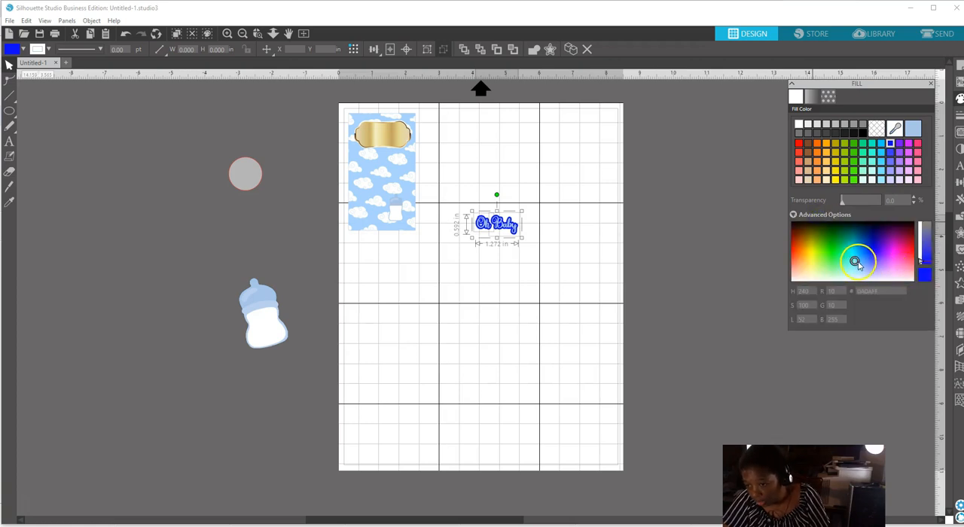
left_click(876, 255)
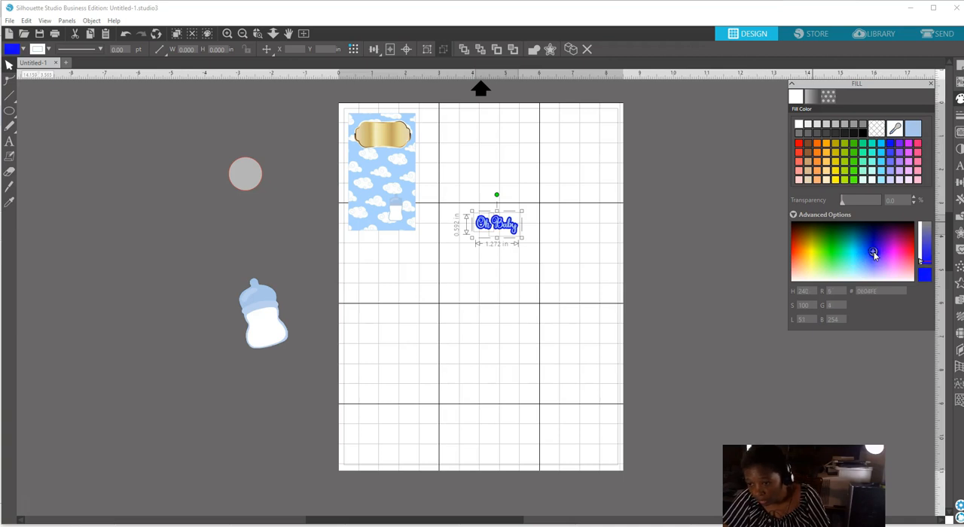
left_click(873, 255)
left_click_drag(872, 258, 874, 251)
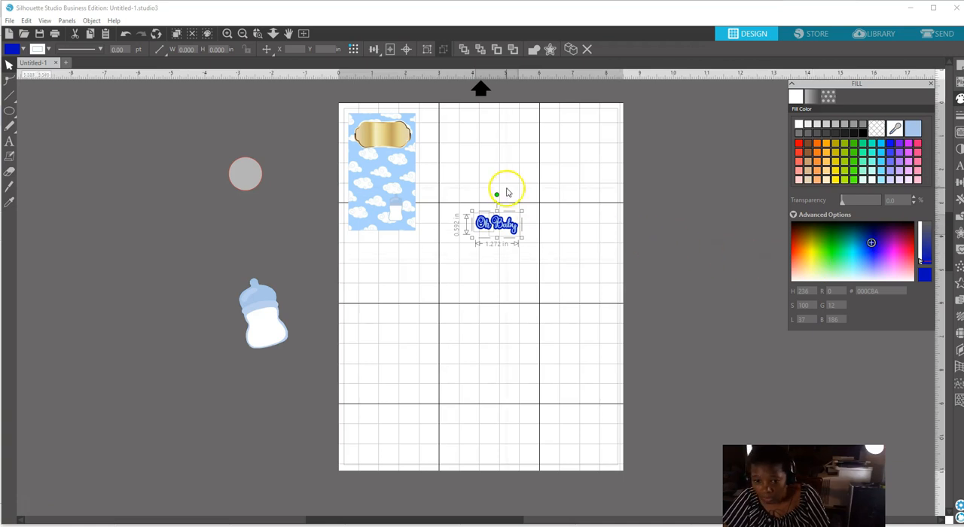
Group the "Oh Baby" text with its dark blue offset and move the group up the page.
left_click(515, 173)
left_click(496, 224)
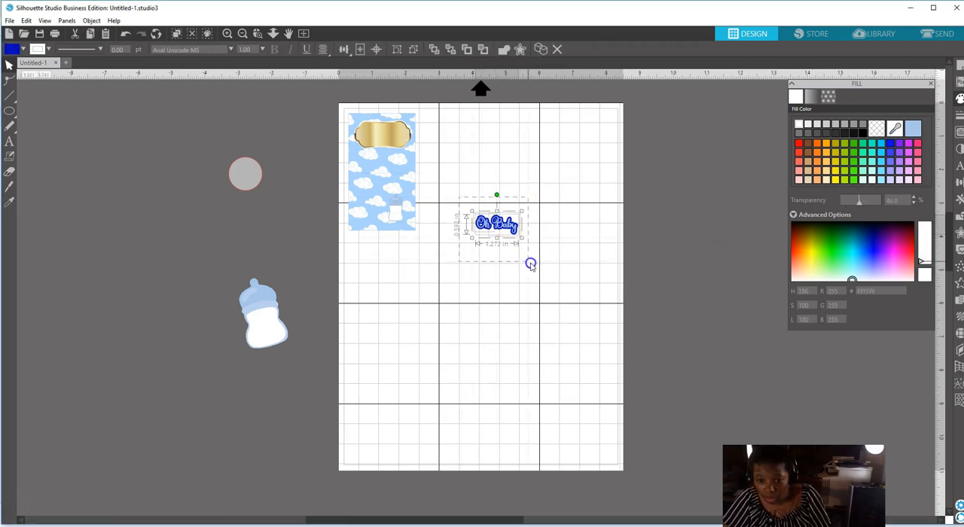
right_click(506, 230)
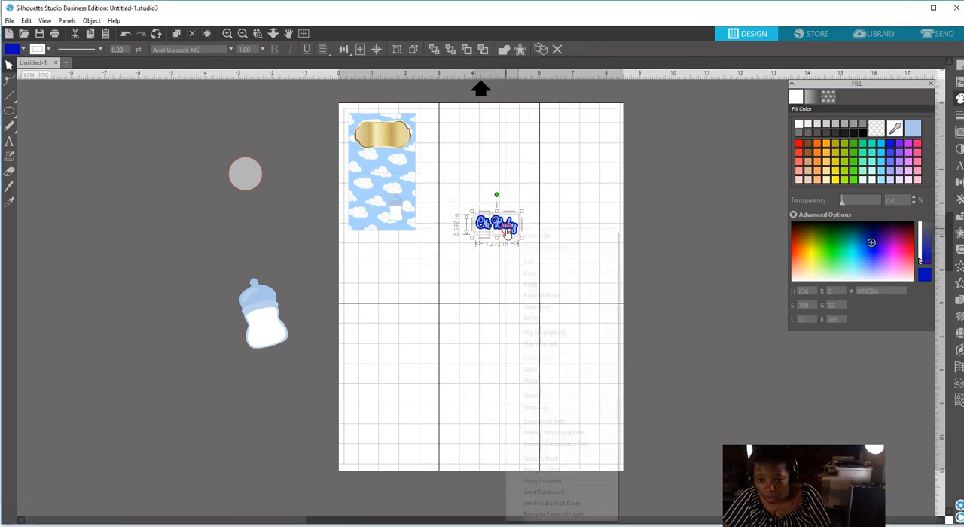
left_click(532, 396)
left_click_drag(509, 227, 495, 172)
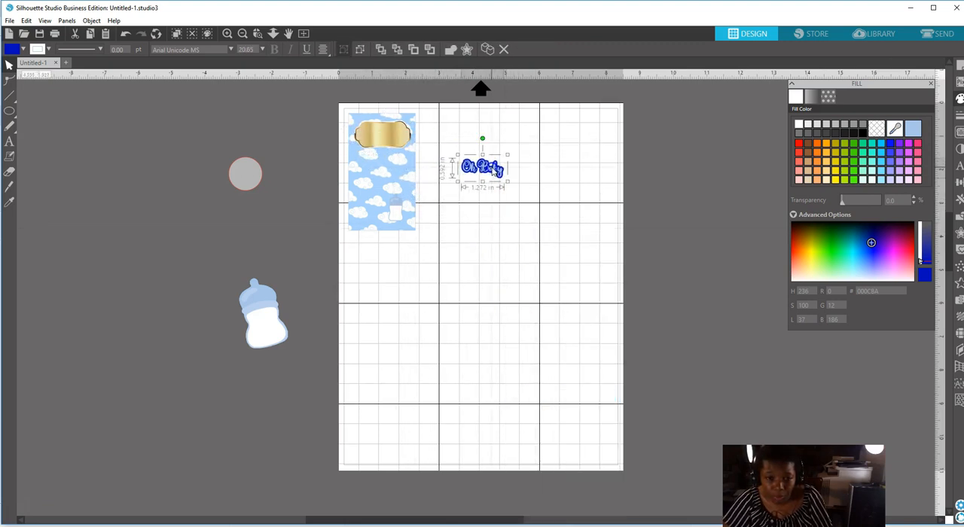
Move the gold banner off the page and fit the "Oh Baby" group, tilted slightly counterclockwise, across the top of the cloud rectangle.
left_click_drag(391, 143, 211, 249)
left_click(460, 174)
left_click(475, 168)
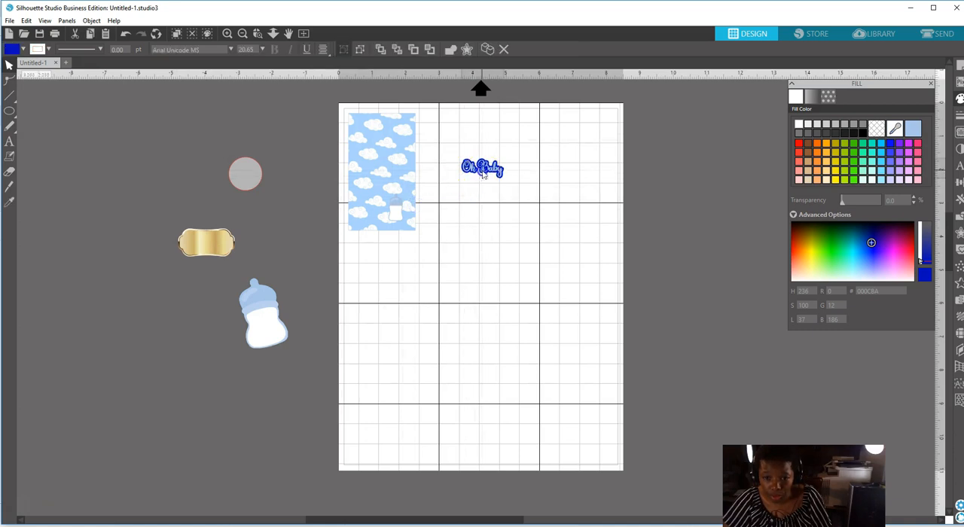
left_click_drag(507, 155, 404, 162)
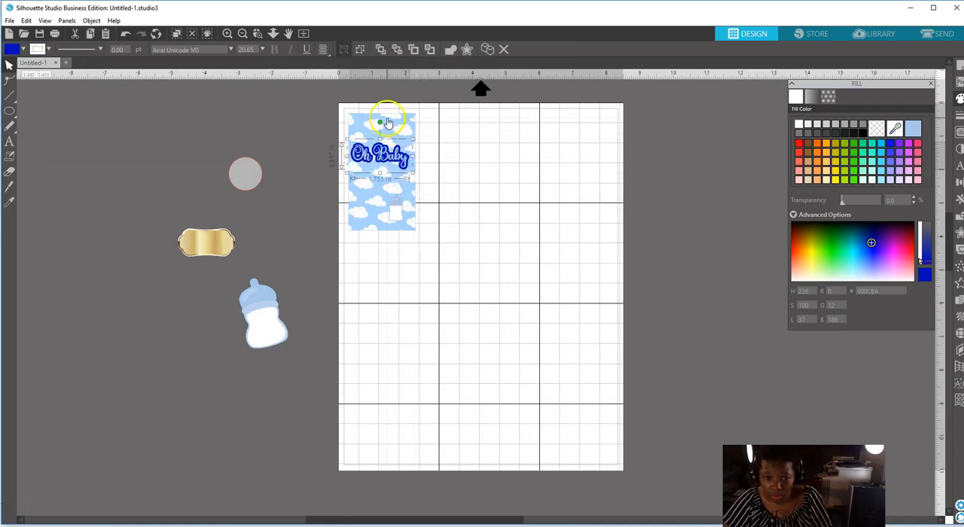
left_click_drag(380, 122, 370, 121)
left_click_drag(393, 157, 399, 134)
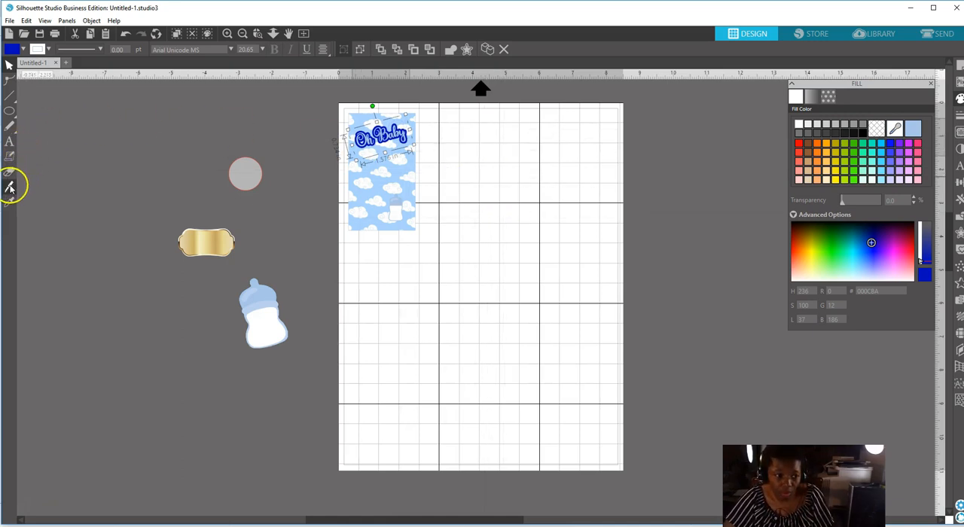
Add centered two-line text on the page below the cloud rectangle, with the honoree's possessive first name above "Baby Shower".
left_click(10, 142)
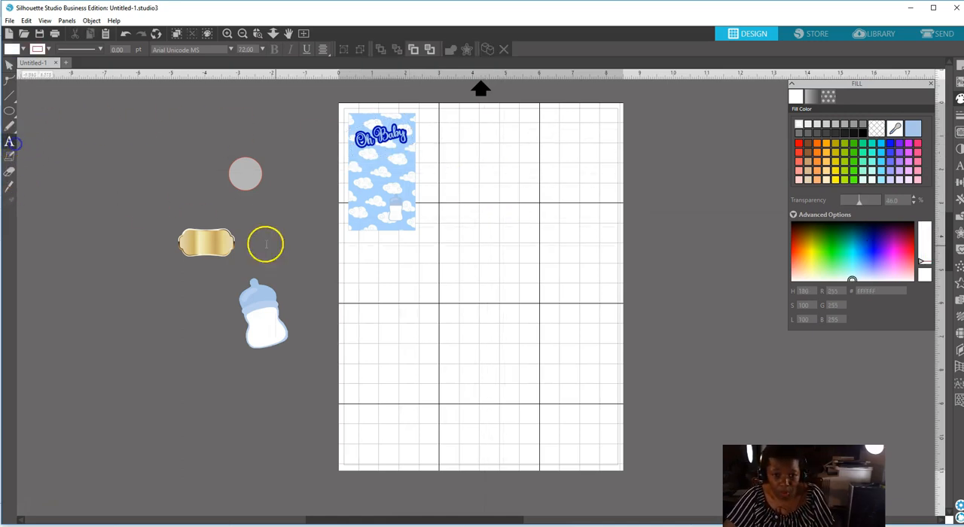
left_click(411, 277)
type("Jamie's")
key("Return")
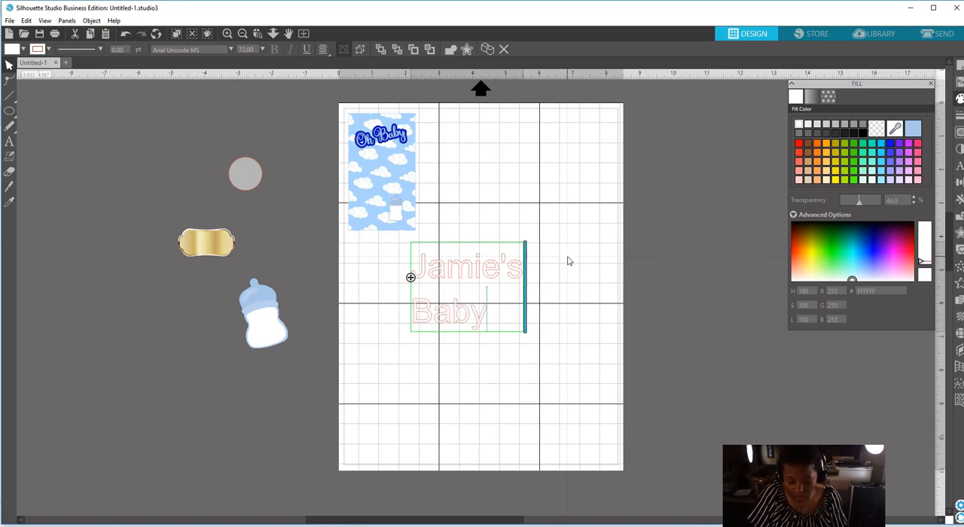
type("Baby Shower")
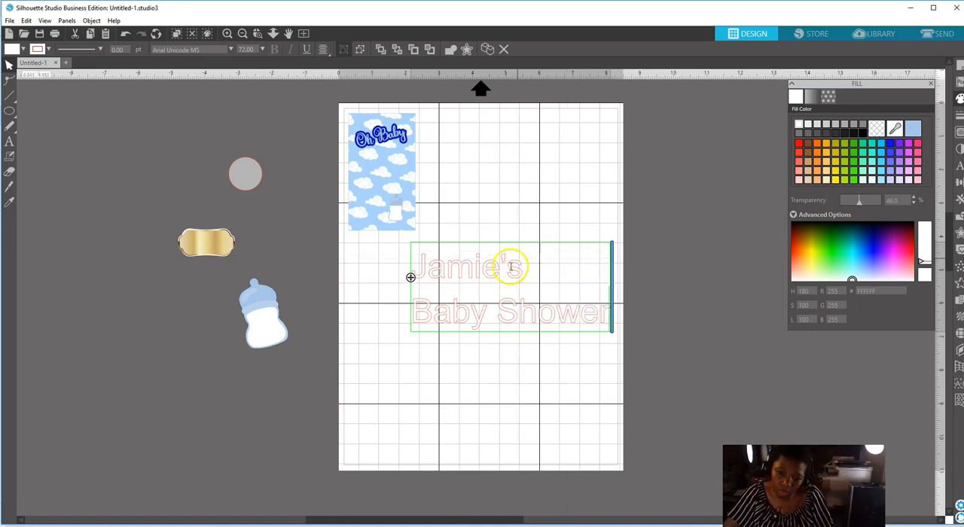
left_click(322, 49)
left_click(339, 64)
left_click(527, 172)
left_click(525, 275)
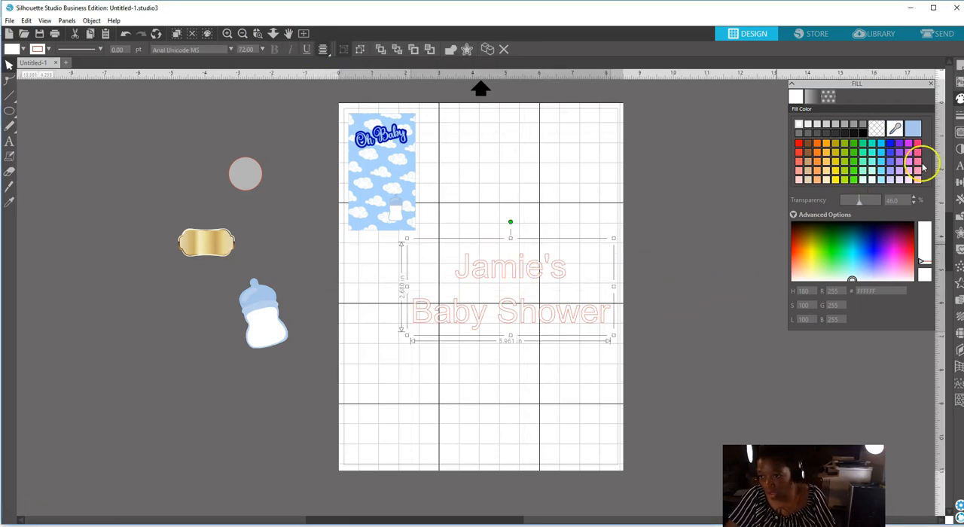
Set the baby shower text in the Amastery Script font.
left_click(959, 167)
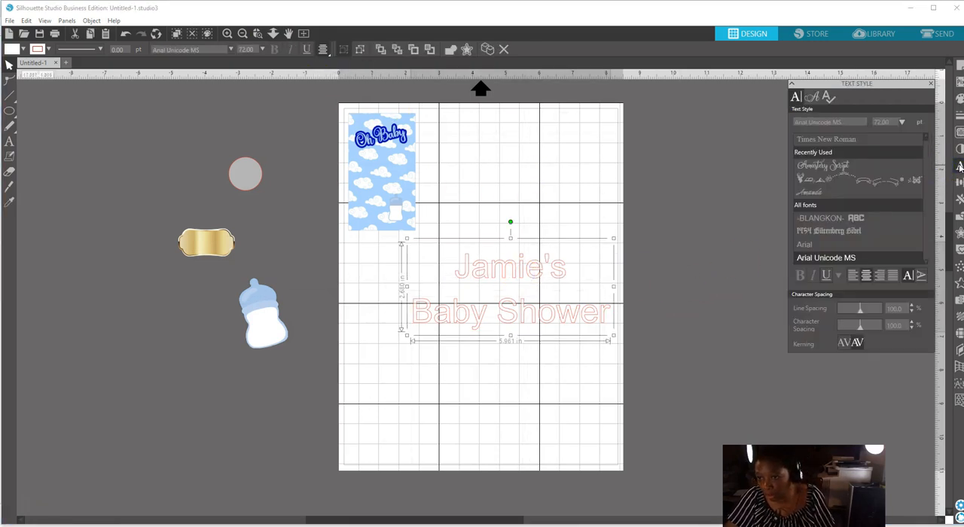
left_click(833, 164)
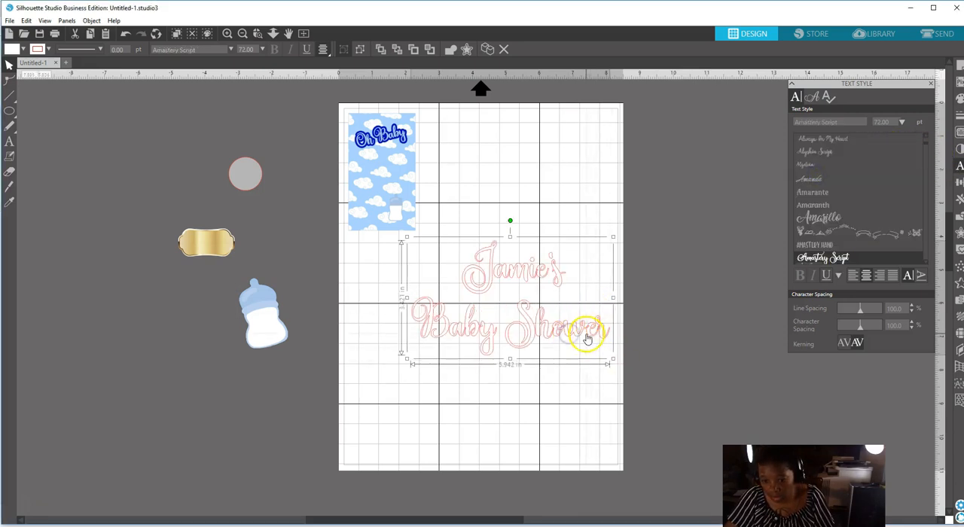
right_click(587, 333)
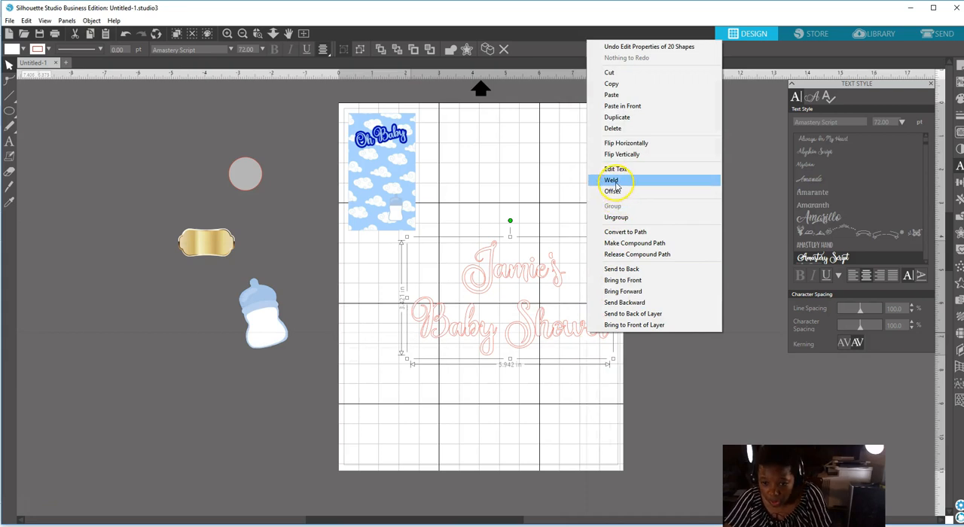
left_click(485, 195)
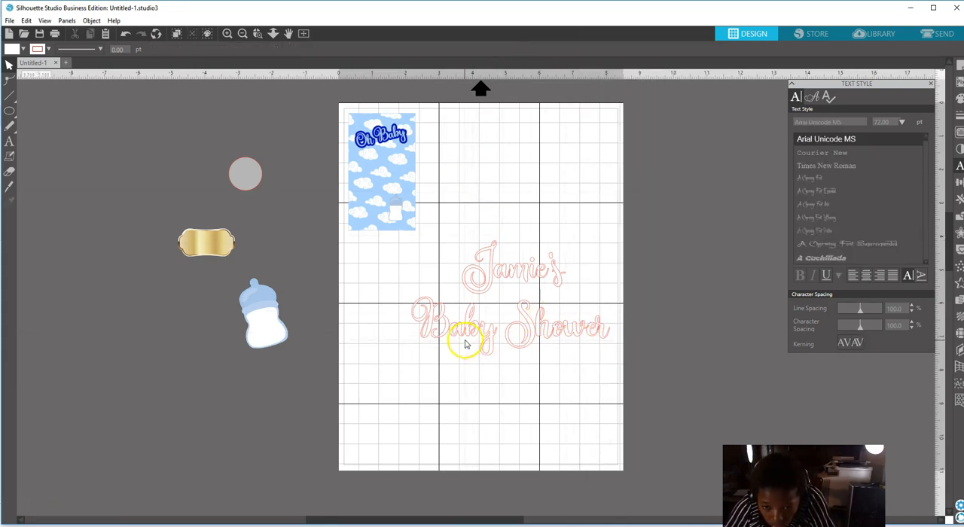
Weld the baby shower text's overlapping letters and group all of the welded pieces.
left_click(564, 337)
right_click(565, 332)
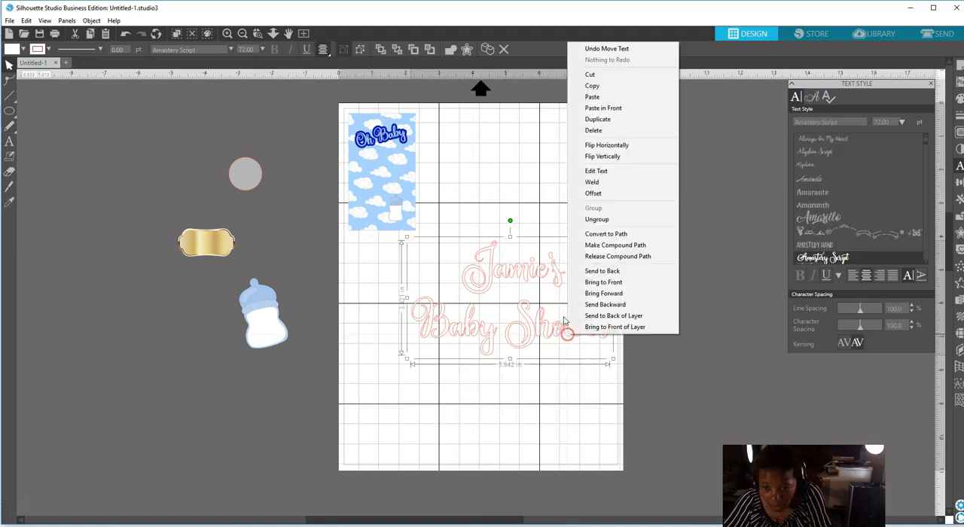
left_click(598, 183)
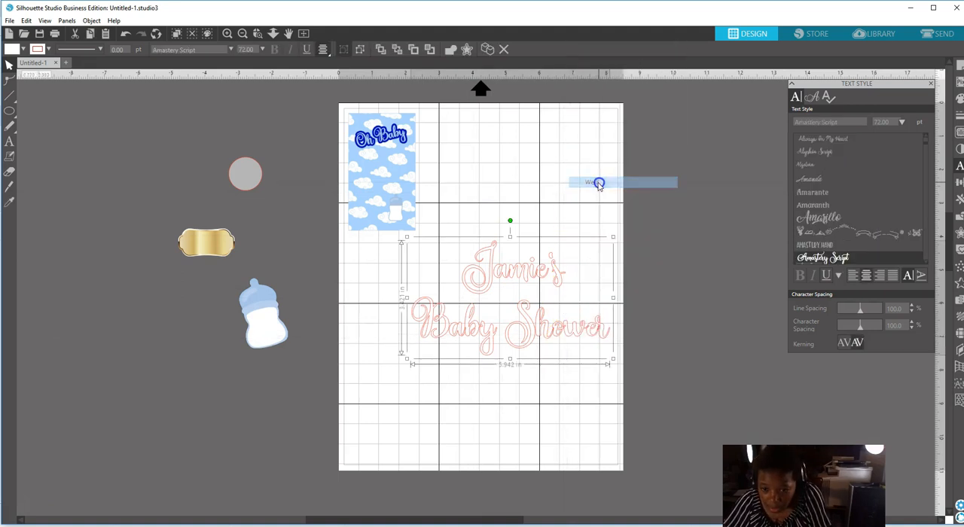
right_click(522, 279)
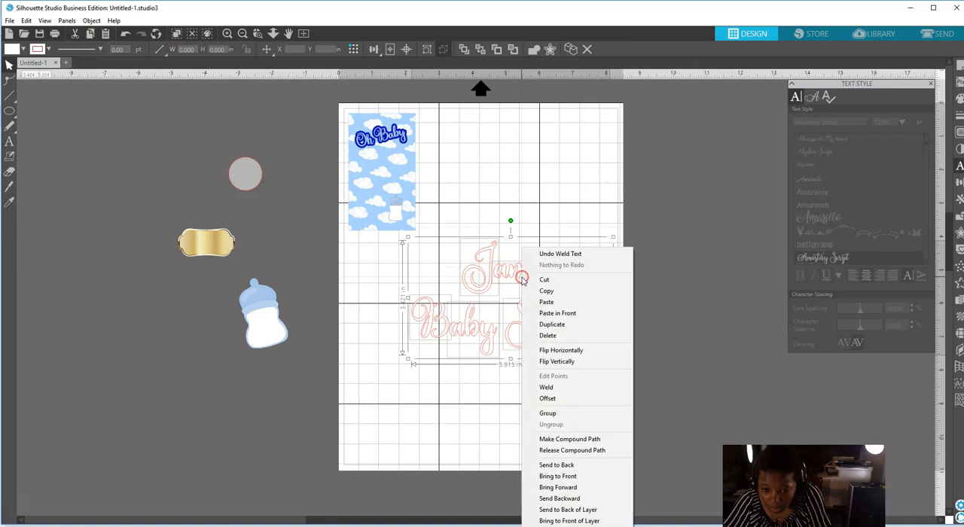
left_click(554, 414)
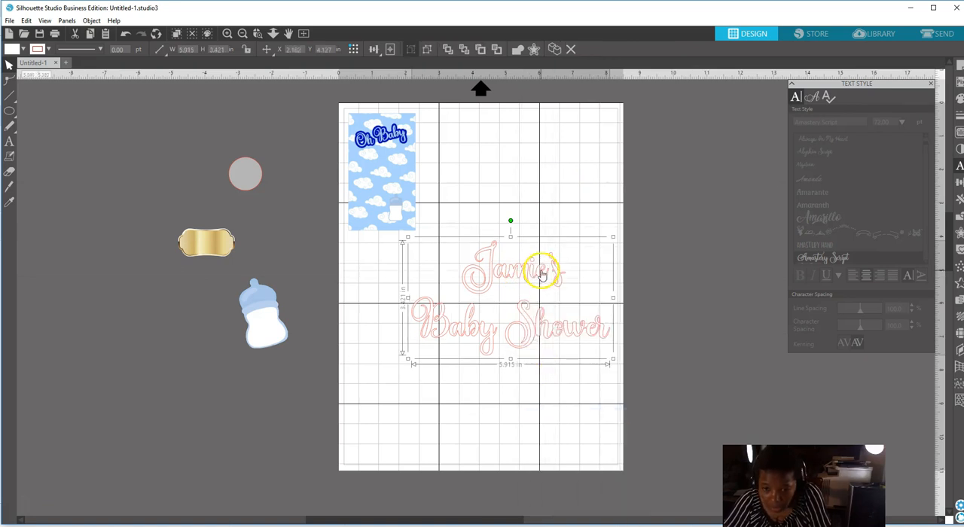
Shrink the baby shower text to about 2.48 in wide and fill it with the "Oh Baby" offset's dark blue, without transparency.
left_click_drag(614, 362, 498, 298)
left_click(959, 100)
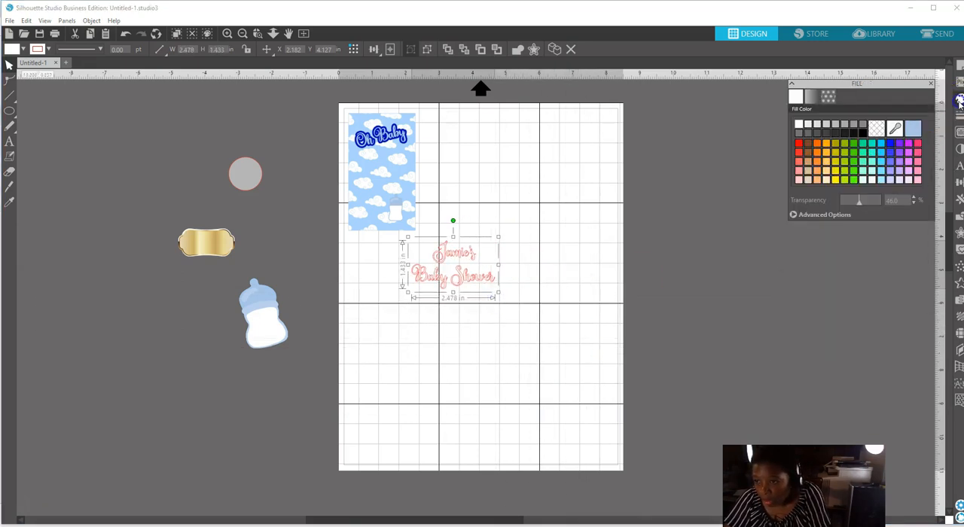
left_click(896, 129)
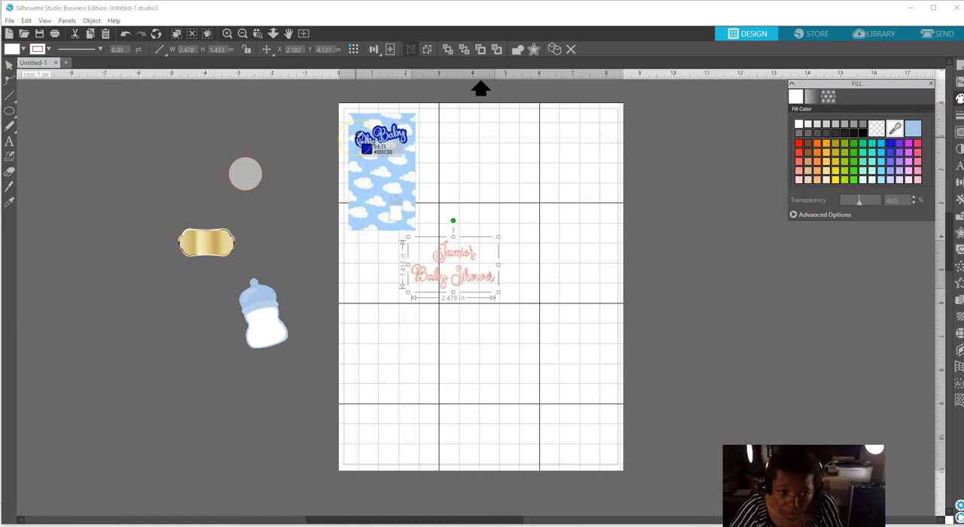
left_click(361, 139)
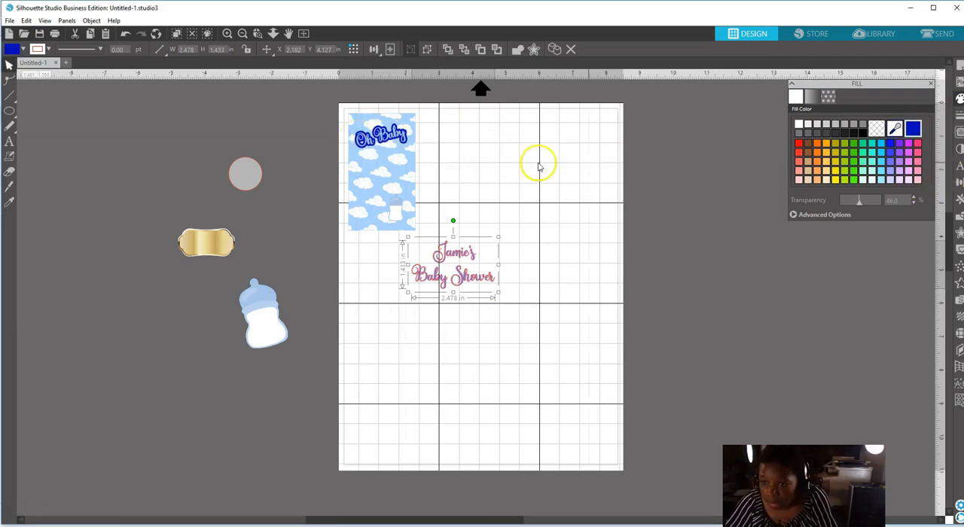
left_click_drag(861, 203, 808, 207)
Set the baby shower text's line color to the same dark blue as its fill.
left_click(958, 115)
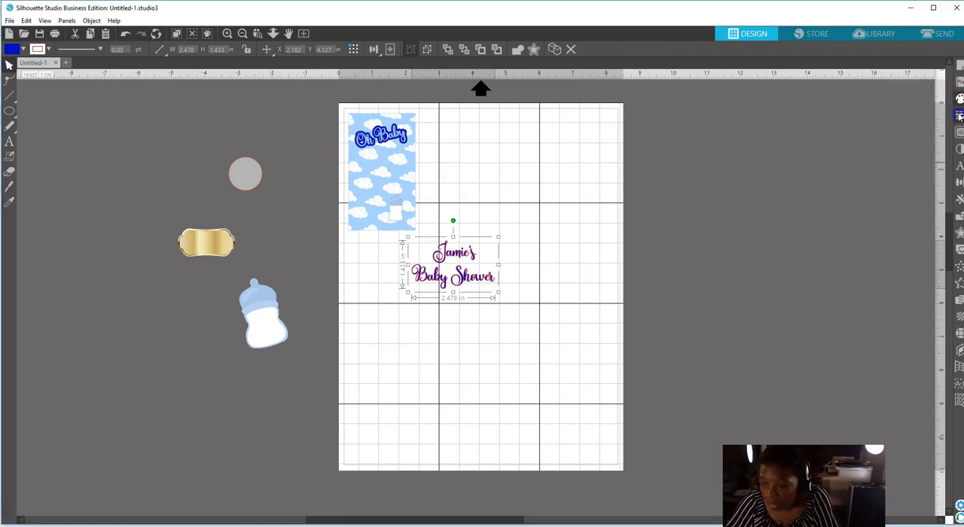
left_click(811, 95)
left_click(912, 128)
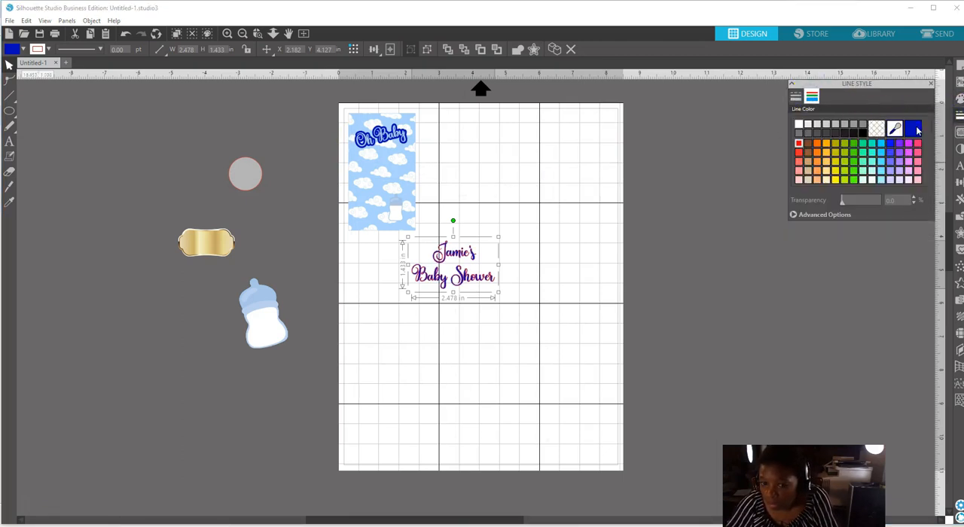
left_click(488, 187)
Place the baby shower text on the cloud rectangle beneath "Oh Baby" and reduce it to about 1.73 in wide.
left_click_drag(467, 254, 421, 179)
left_click(426, 182)
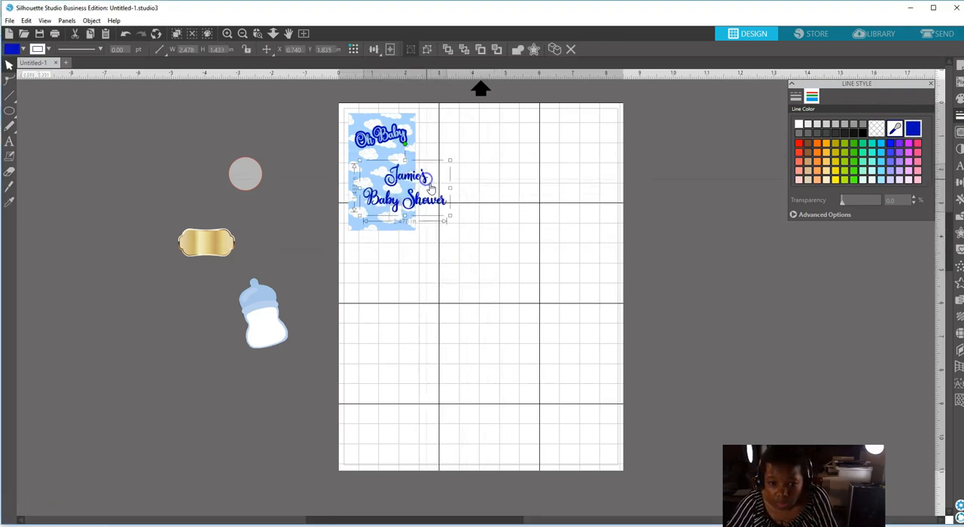
left_click_drag(449, 216, 413, 191)
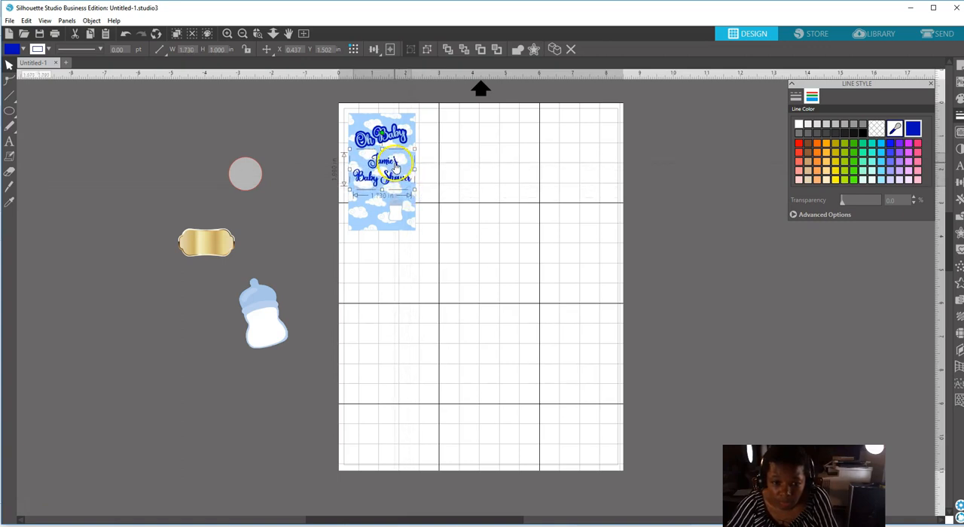
left_click_drag(397, 164, 395, 161)
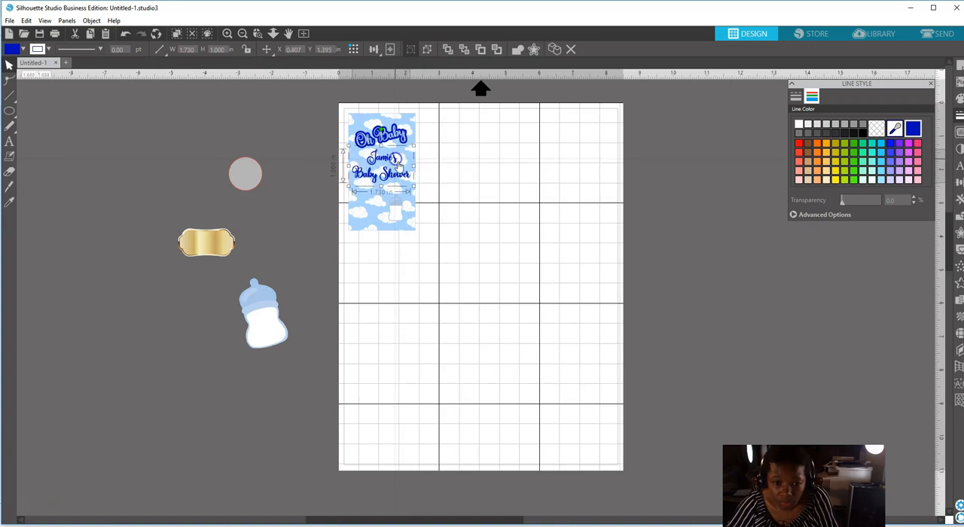
left_click(447, 183)
Check the spacing with the 1 in circle over the small bottle, return the circle off the page, and lower the baby shower text slightly.
left_click_drag(247, 175, 399, 211)
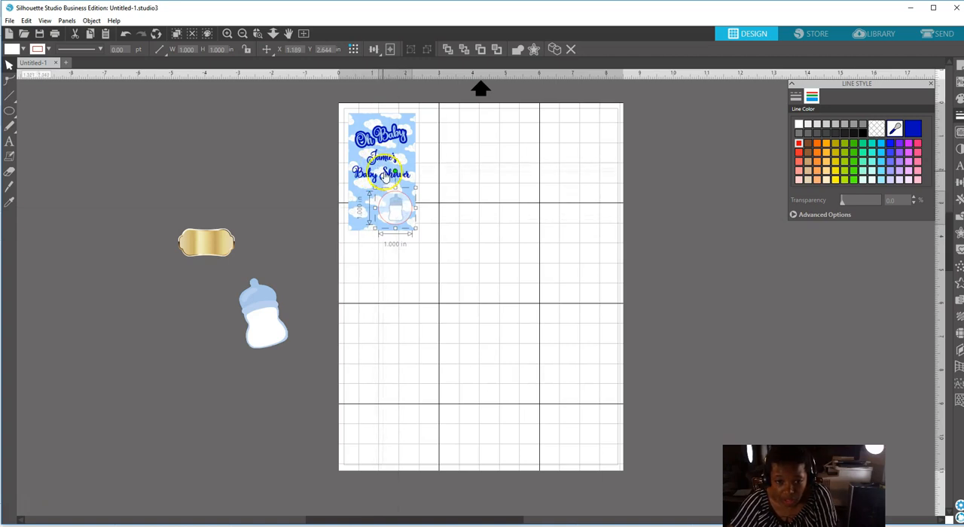
left_click_drag(410, 213, 228, 165)
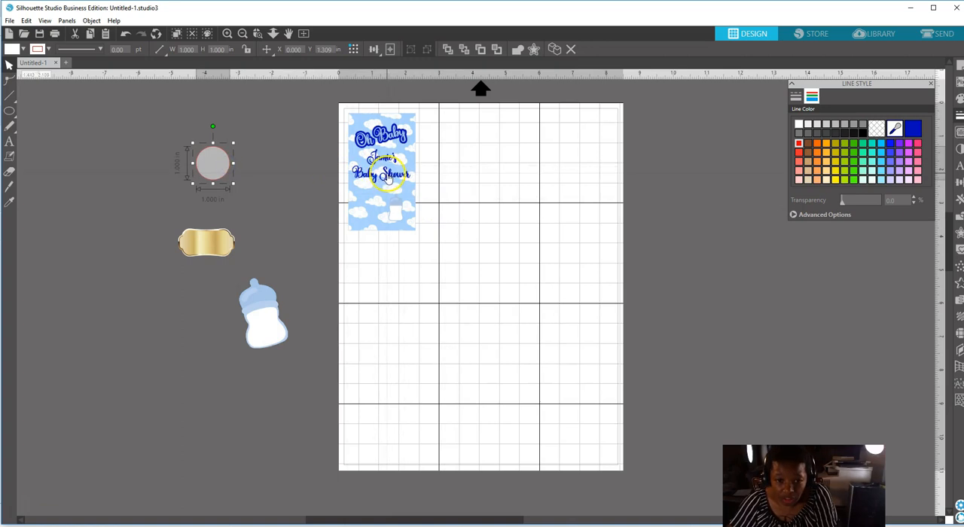
left_click(386, 174)
left_click_drag(387, 174, 387, 180)
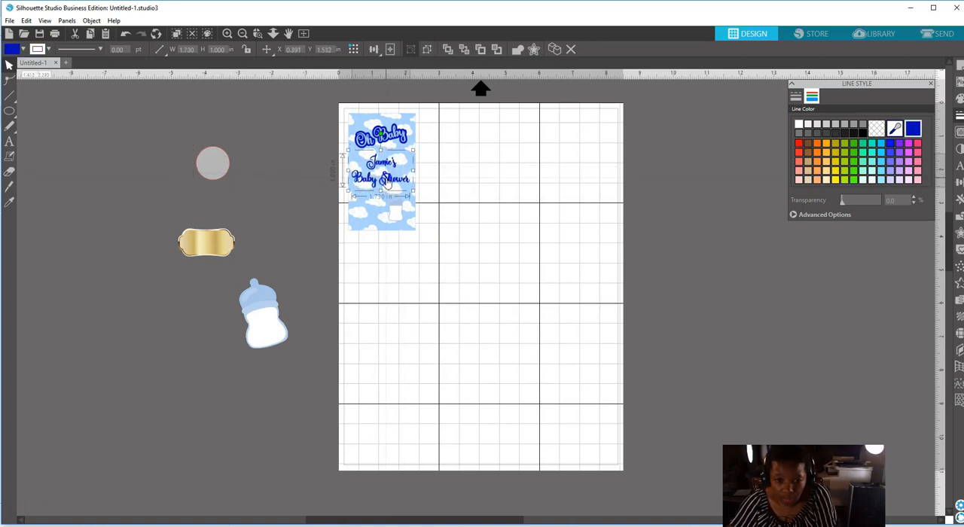
left_click(469, 164)
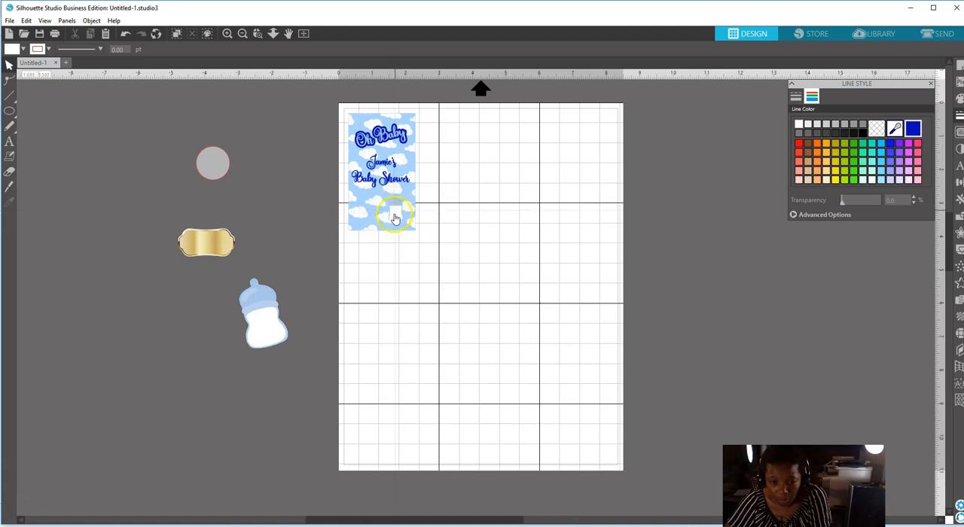
Add centered two-line text reading "Try Again" on the blank page area beside the cloud rectangle.
left_click(9, 142)
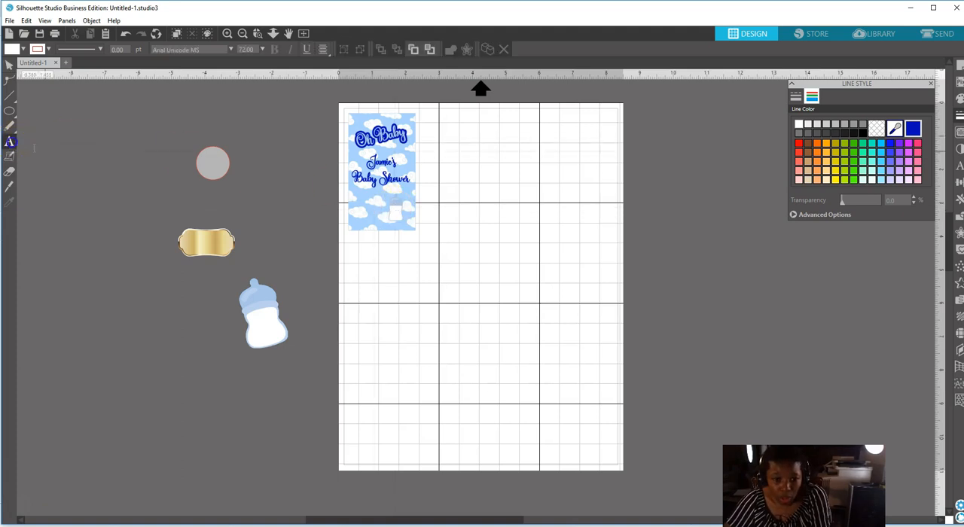
left_click(470, 233)
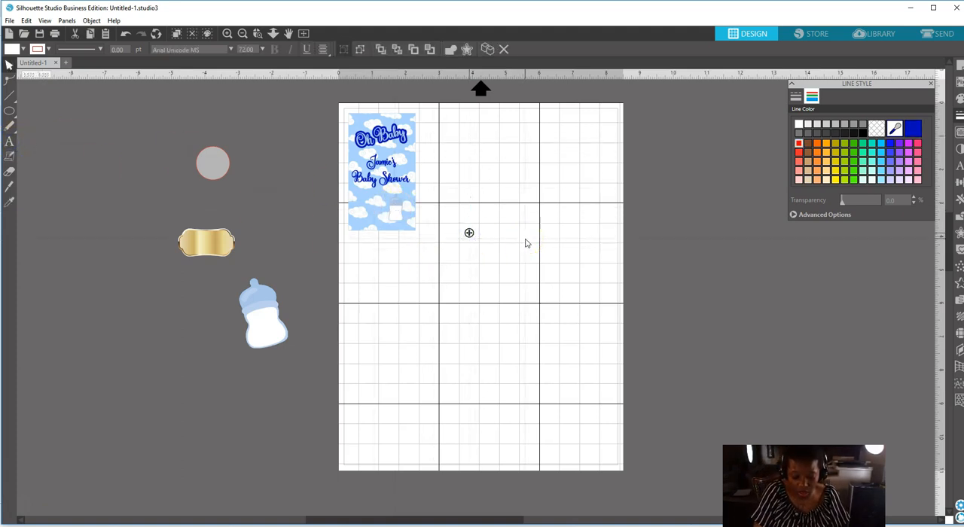
type("Try")
key("Return")
type("Again")
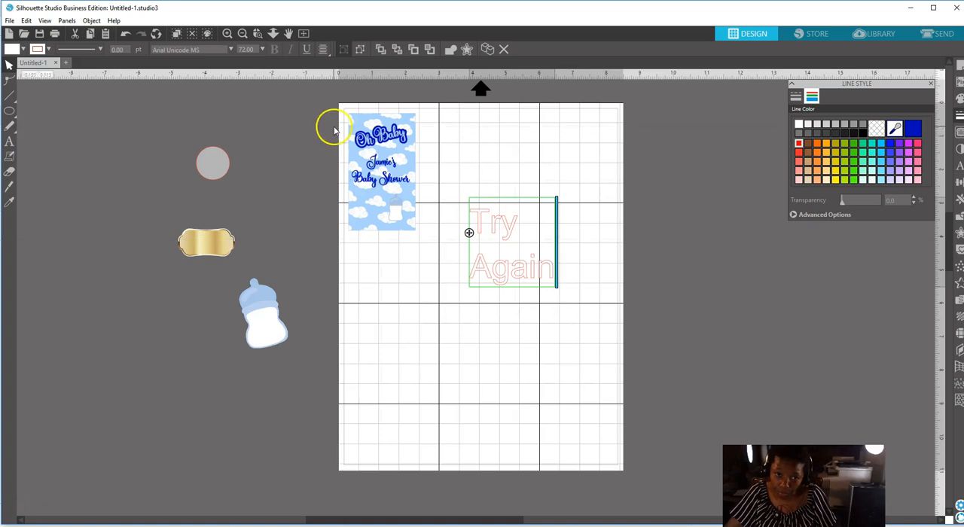
left_click(323, 49)
left_click(340, 67)
left_click(522, 185)
left_click(535, 226)
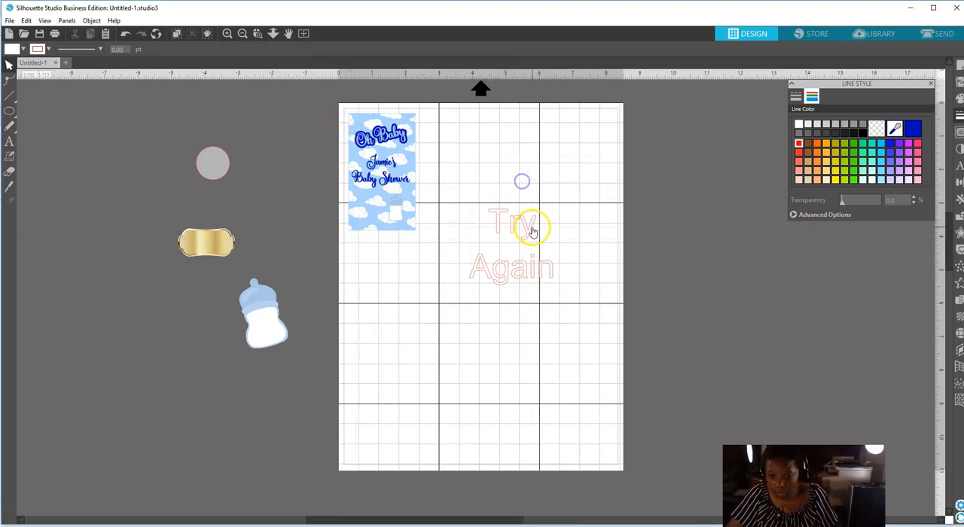
Shrink the "Try Again" text to about 1.17 in wide and set it in Amastery Script with 80% line spacing.
left_click_drag(558, 290, 514, 245)
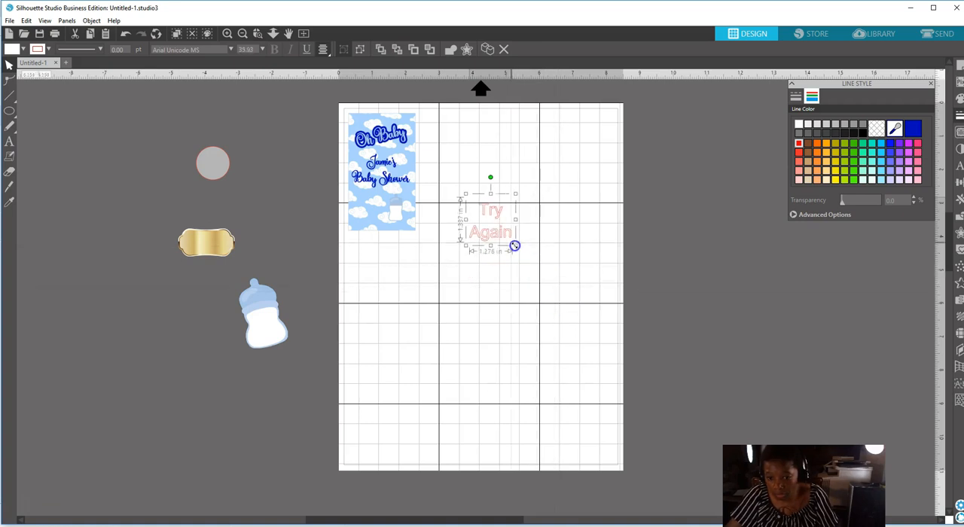
left_click(959, 168)
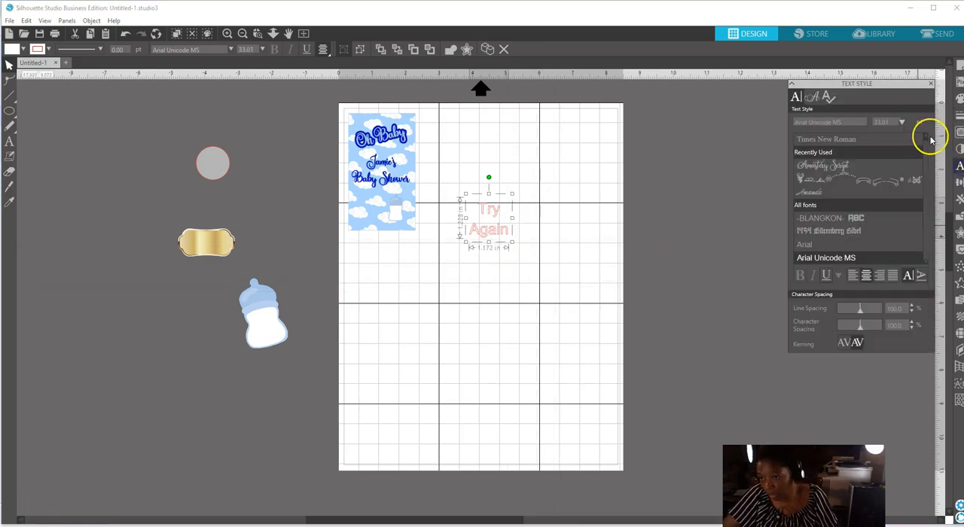
left_click(824, 165)
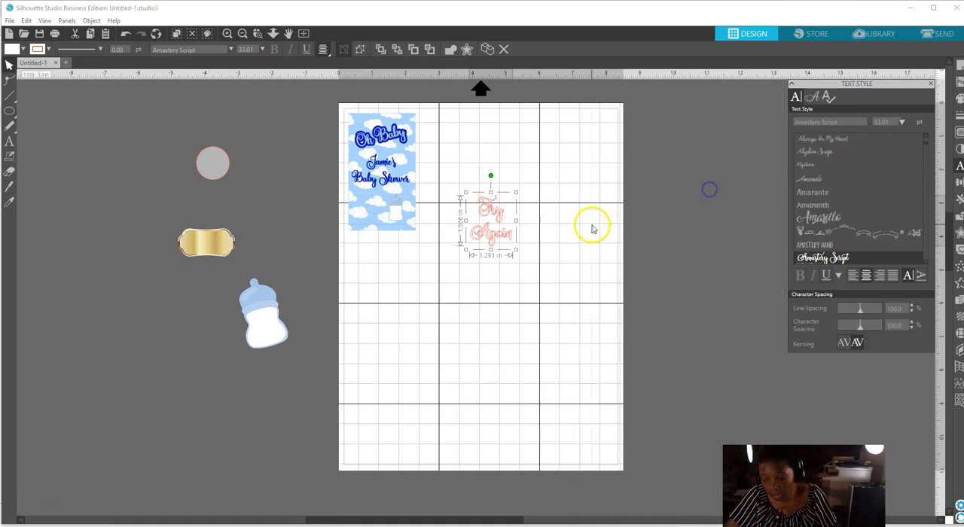
left_click_drag(863, 311, 857, 312)
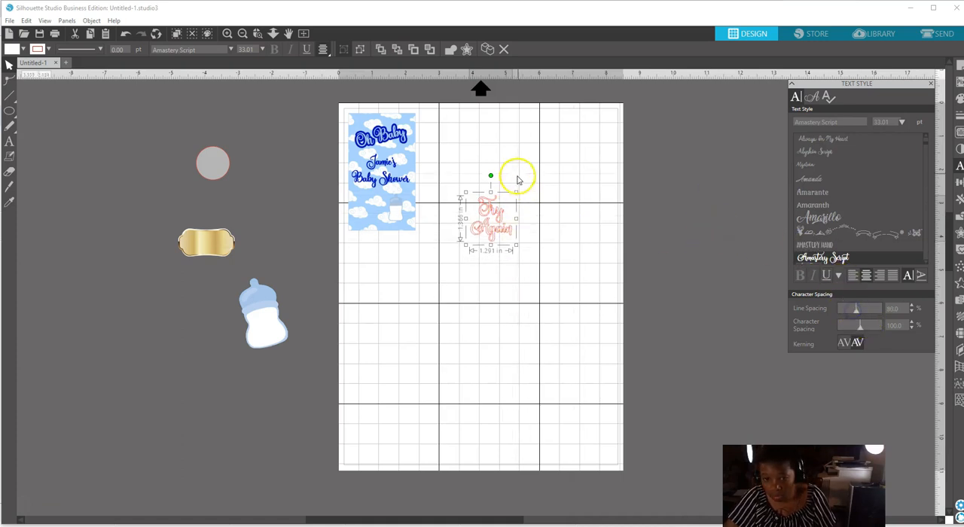
Fill the "Try Again" text with the same dark blue and set its fill transparency to 0%.
left_click(959, 99)
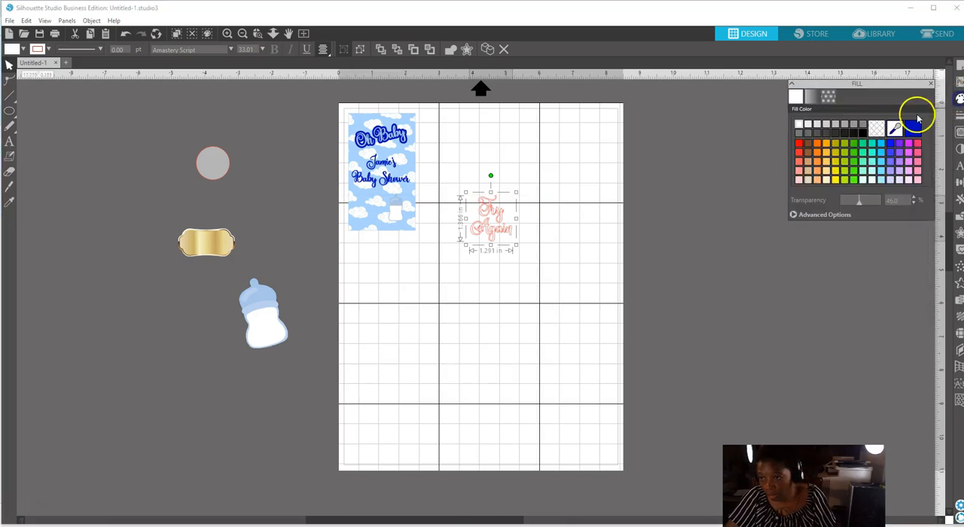
left_click(913, 130)
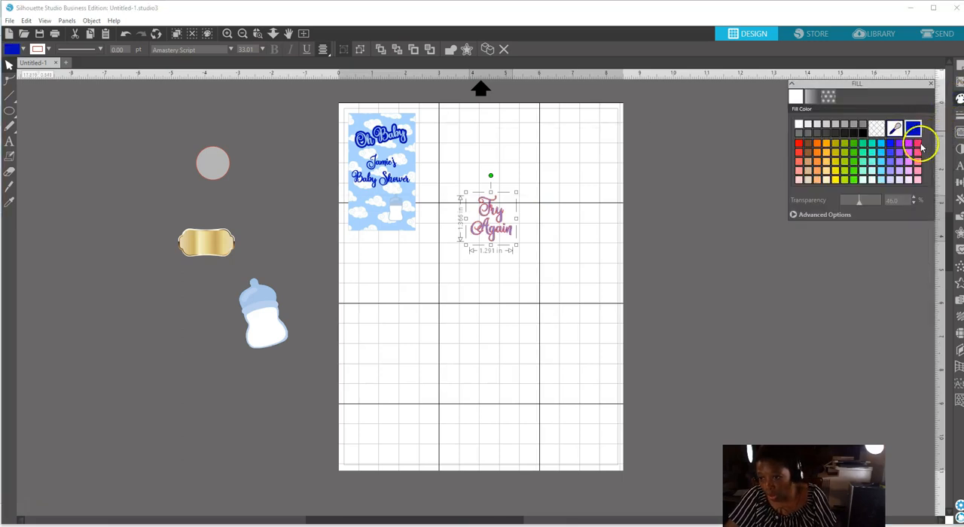
left_click_drag(861, 205, 843, 204)
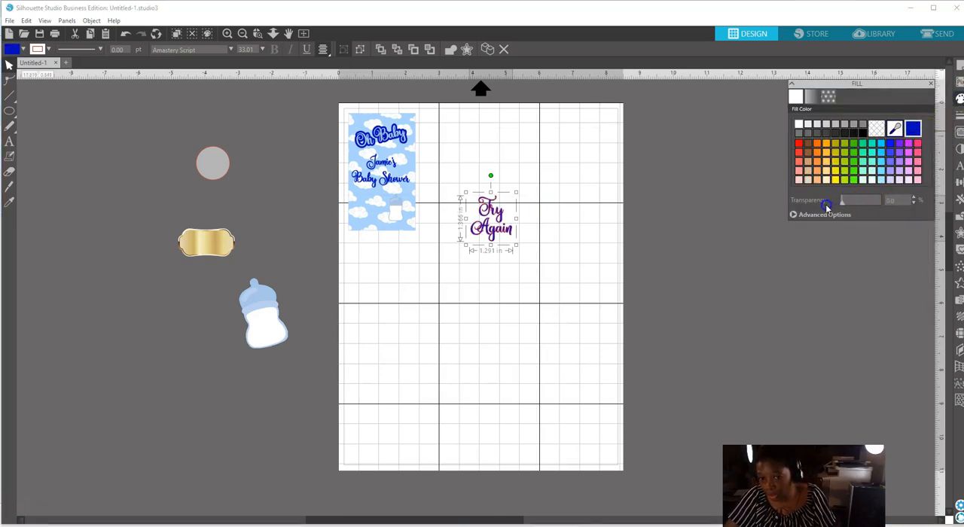
Set the "Try Again" text's line color to the matching dark blue and shrink it to about 0.59 in wide below the card.
left_click(959, 115)
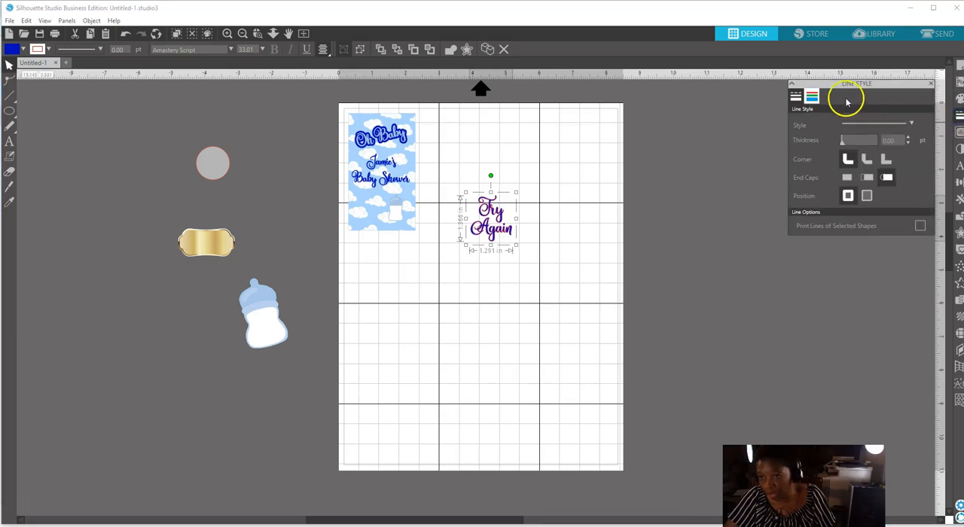
left_click(813, 96)
left_click(912, 130)
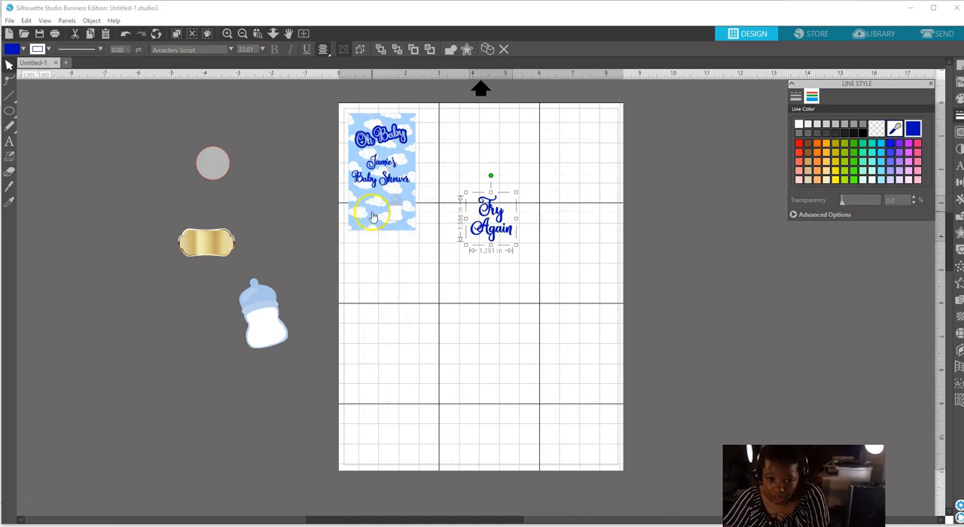
left_click(506, 233)
left_click_drag(516, 247, 388, 266)
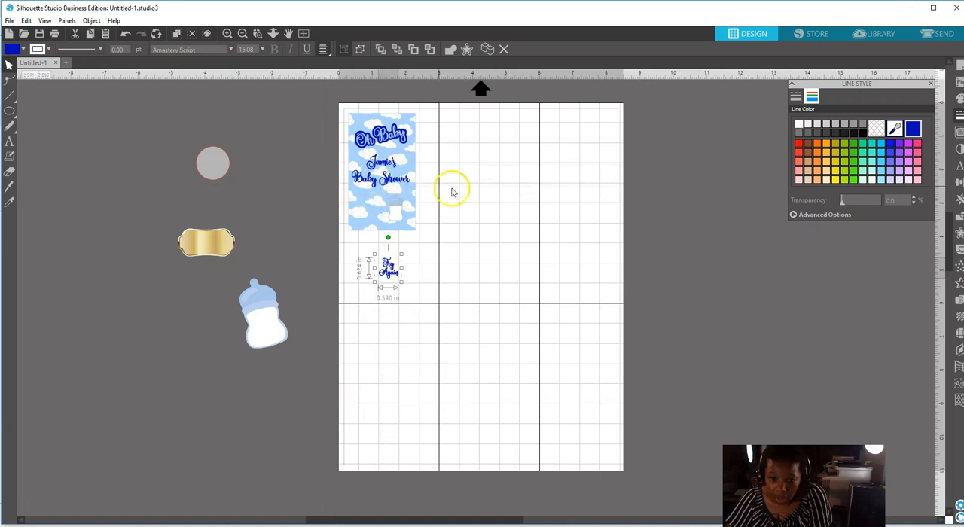
Check the fit of the 1 in circle over the card's small bottle and move the circle below the "Try Again" text.
left_click_drag(229, 172, 396, 218)
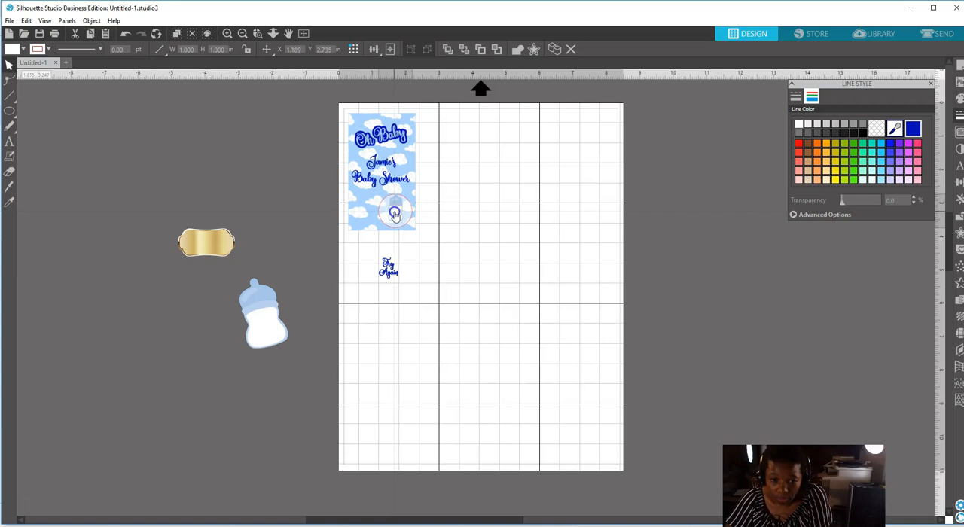
left_click(393, 214)
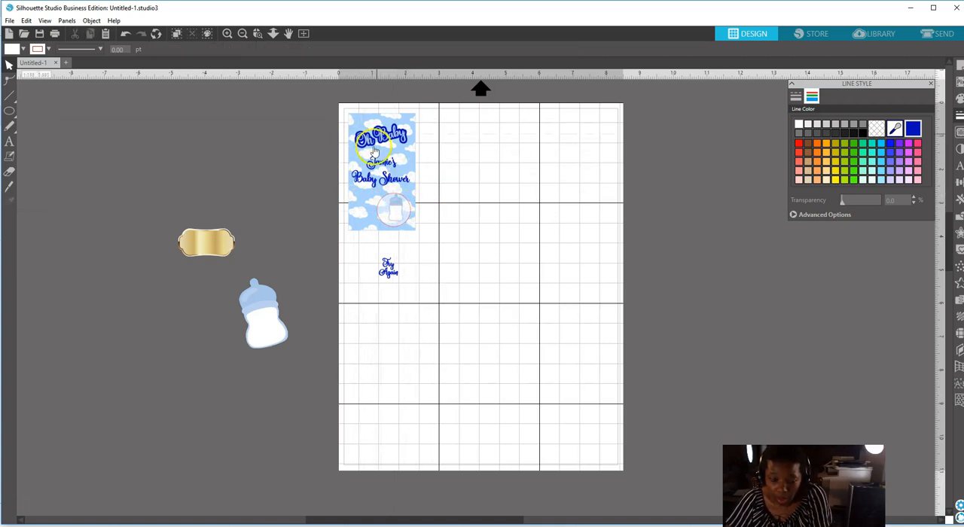
left_click(389, 213)
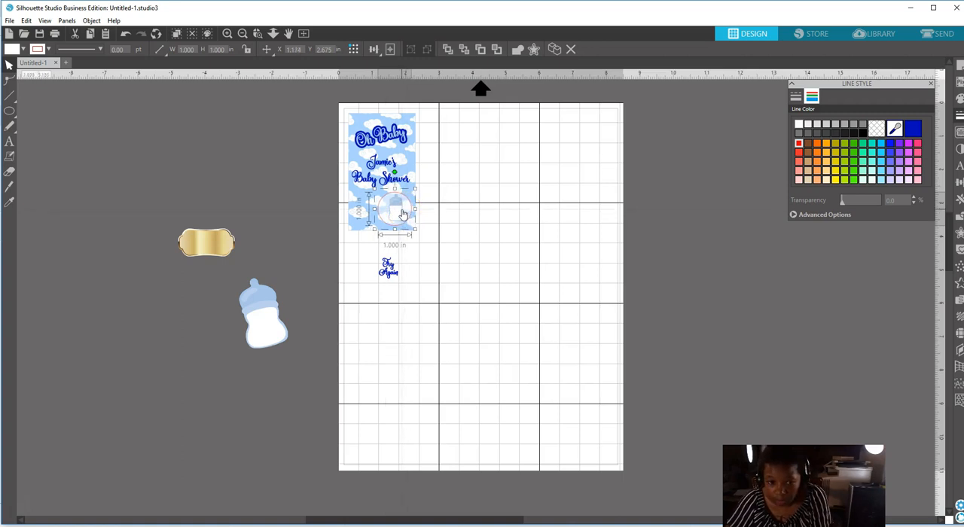
left_click_drag(404, 214, 398, 303)
left_click(430, 280)
left_click(406, 254)
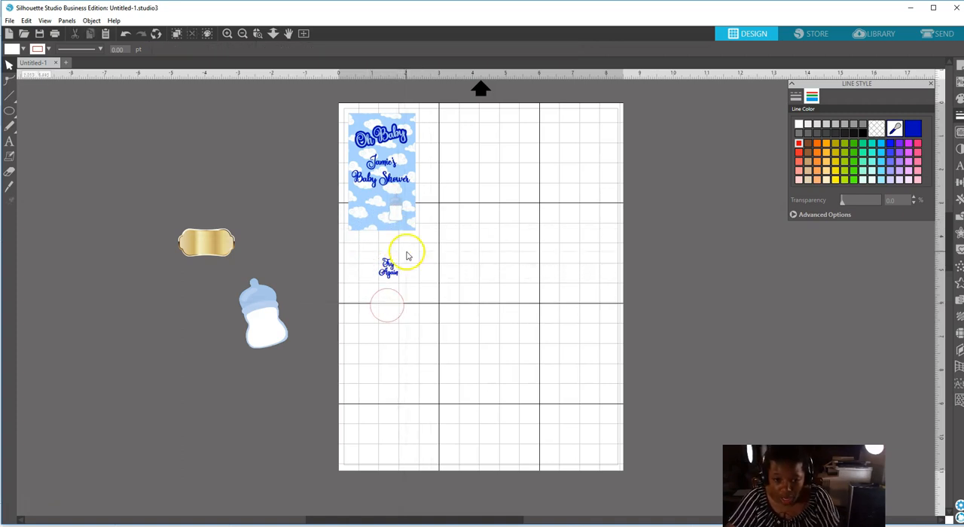
Enlarge the "Try Again" text to about 0.8 in wide, moving the 1 in circle farther down out of its way.
left_click(389, 268)
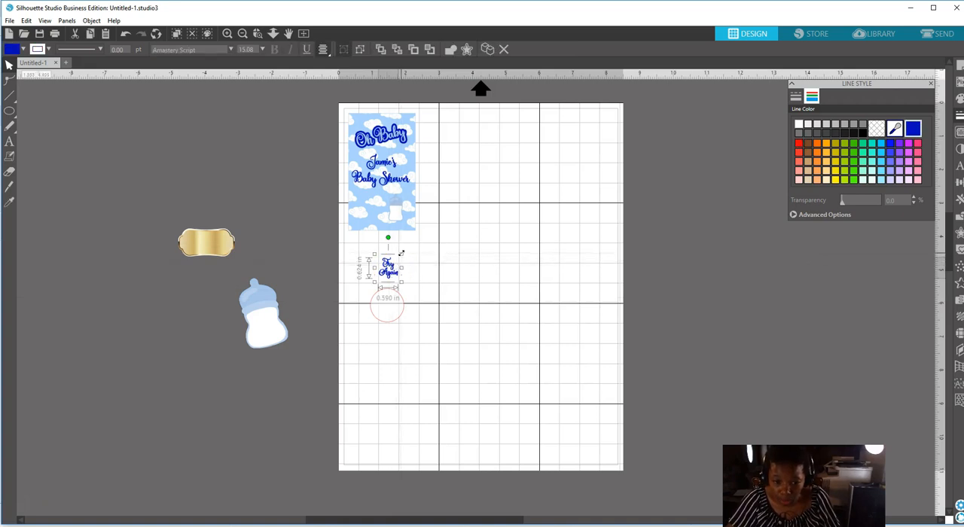
left_click(387, 314)
left_click_drag(383, 307, 399, 341)
left_click(390, 276)
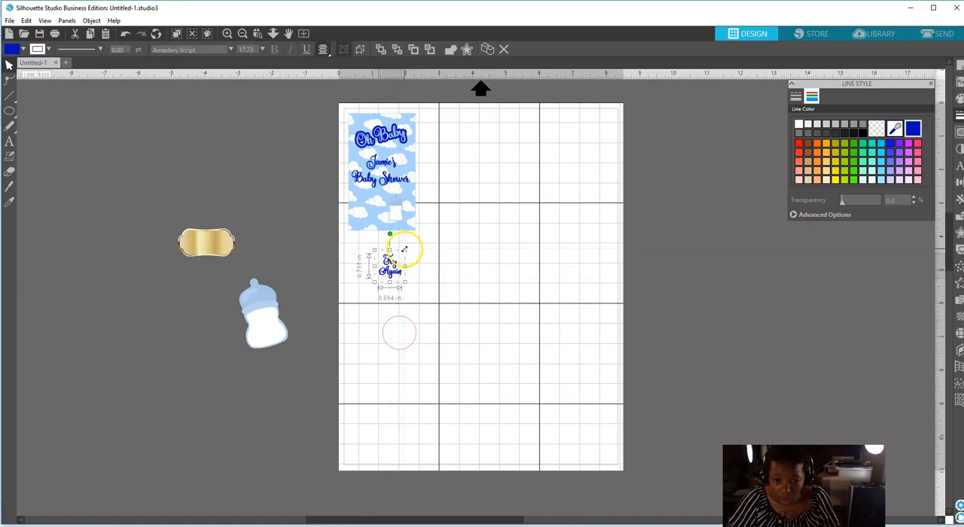
left_click_drag(403, 264, 405, 287)
Check the "Try Again" text inside the 1 in circle, move the circle aside and shrink the text slightly.
left_click(404, 339)
left_click_drag(404, 339, 394, 295)
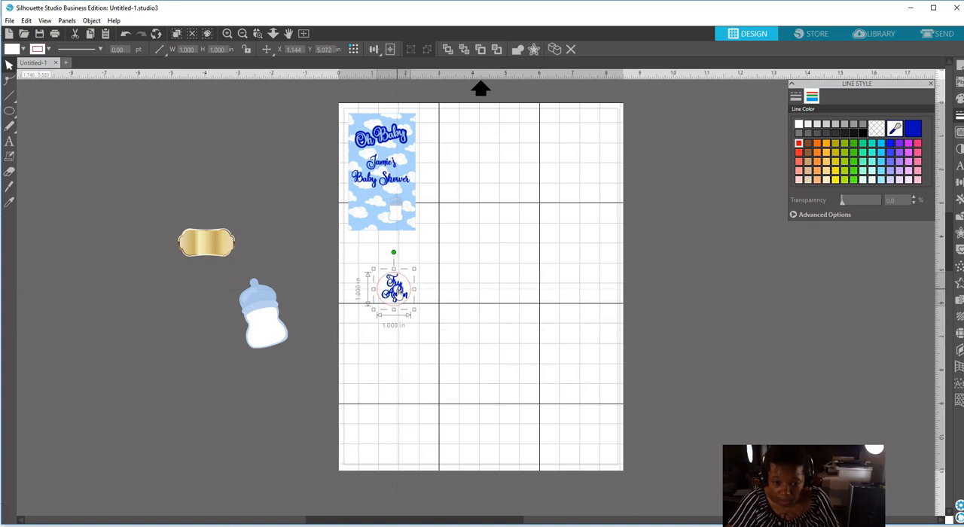
left_click_drag(400, 293, 403, 294)
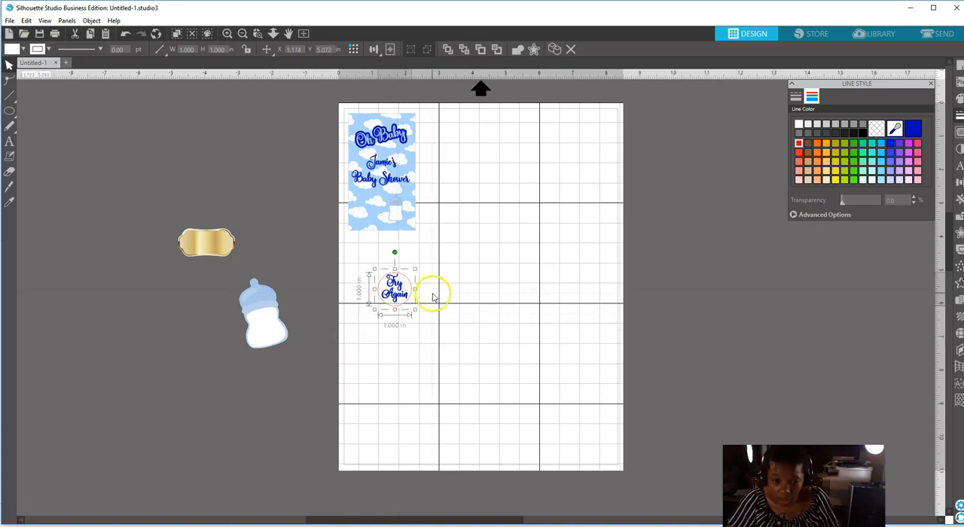
left_click_drag(404, 286, 364, 322)
left_click(399, 281)
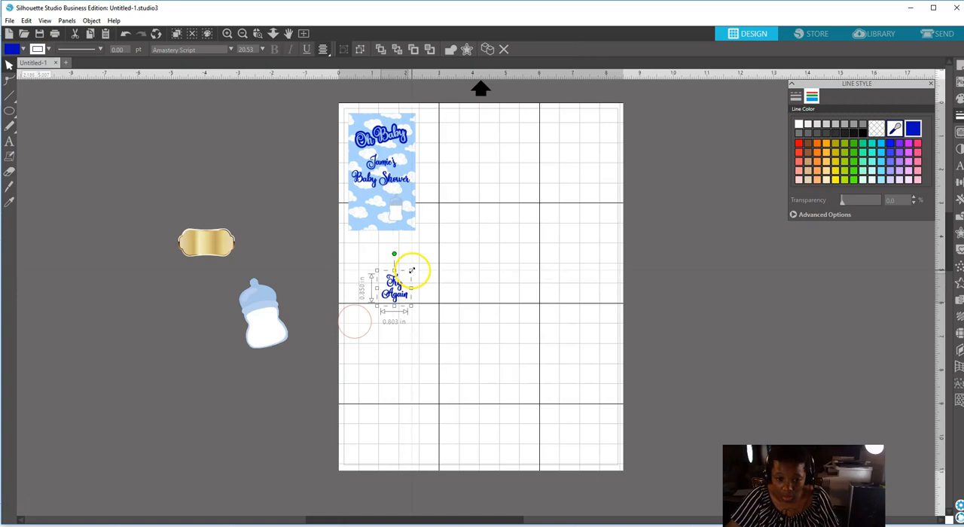
left_click_drag(412, 270, 411, 272)
left_click(443, 273)
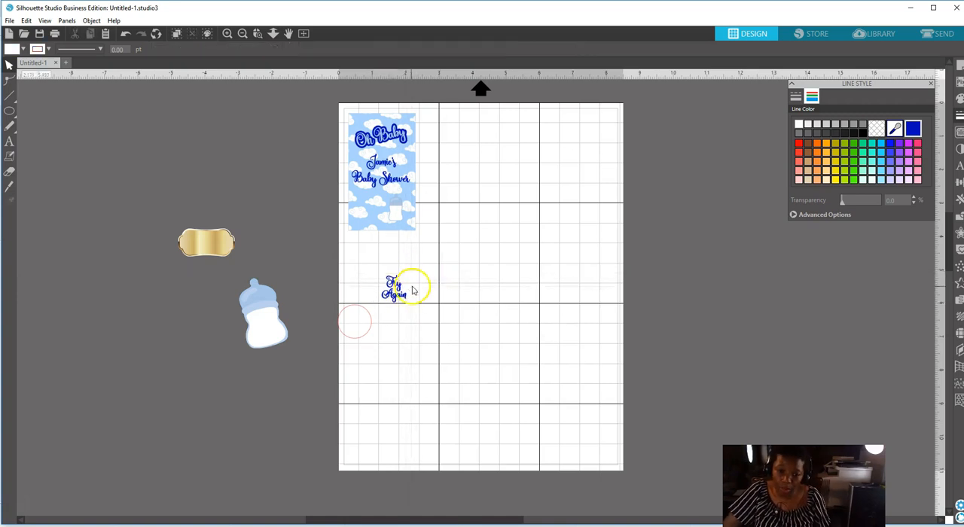
Move the "Try Again" text and the 1 in circle off the page, above the gold label.
left_click_drag(399, 285, 241, 169)
left_click_drag(345, 308, 181, 157)
left_click(431, 208)
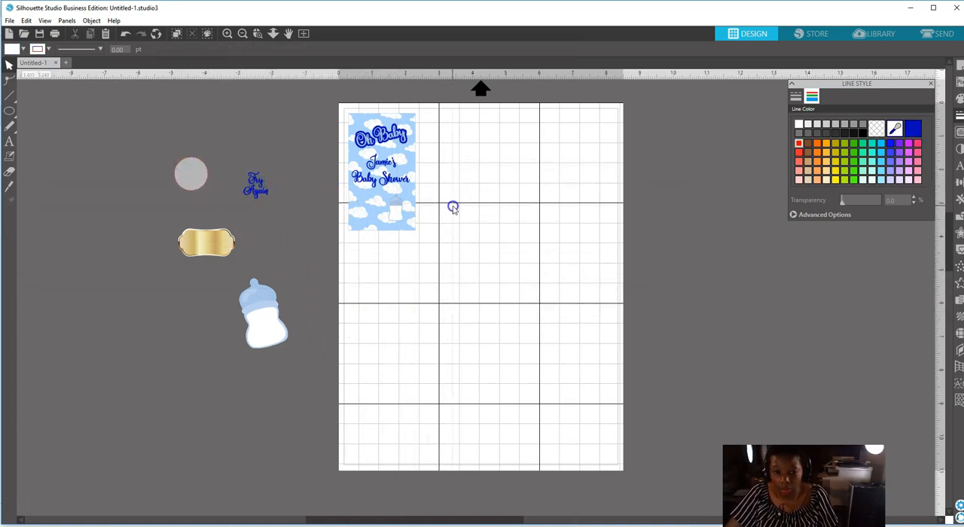
Group the cloud rectangle, both texts and the small bottle into one card.
left_click_drag(329, 101, 417, 233)
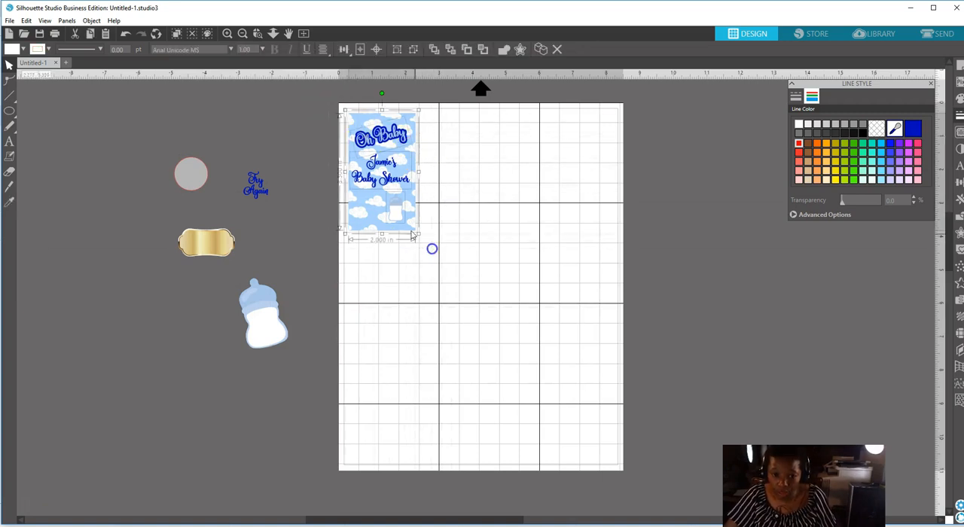
right_click(404, 222)
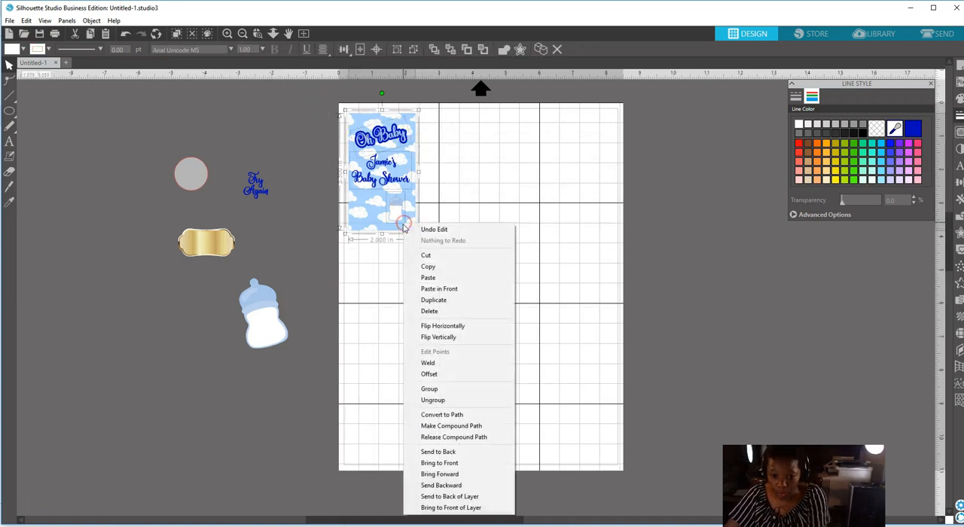
left_click(431, 389)
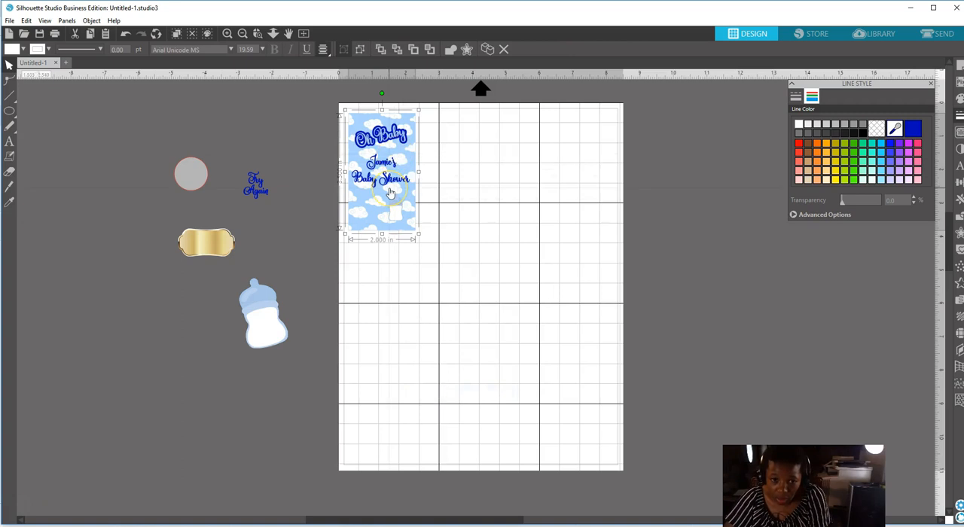
Duplicate the grouped card twice and arrange the copies in a row beside the original.
right_click(391, 195)
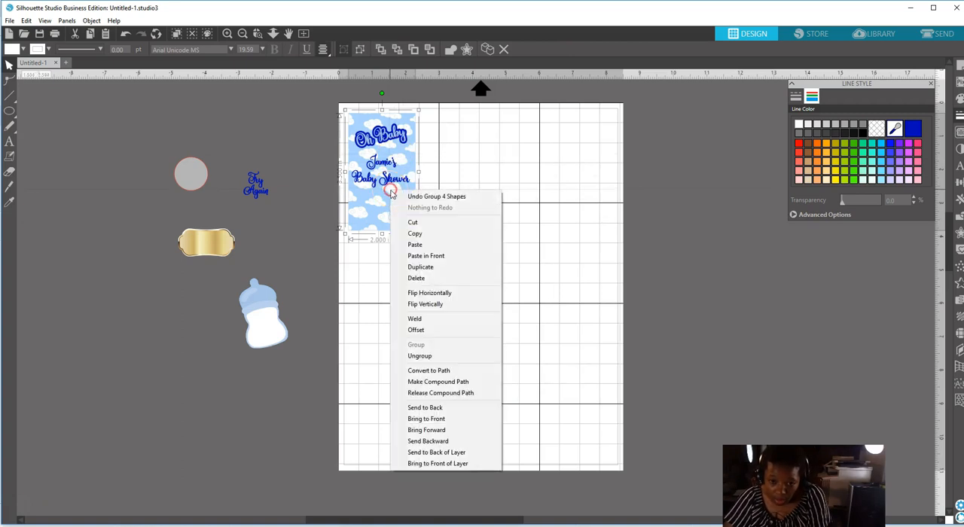
left_click(418, 269)
left_click_drag(394, 197, 468, 196)
right_click(469, 196)
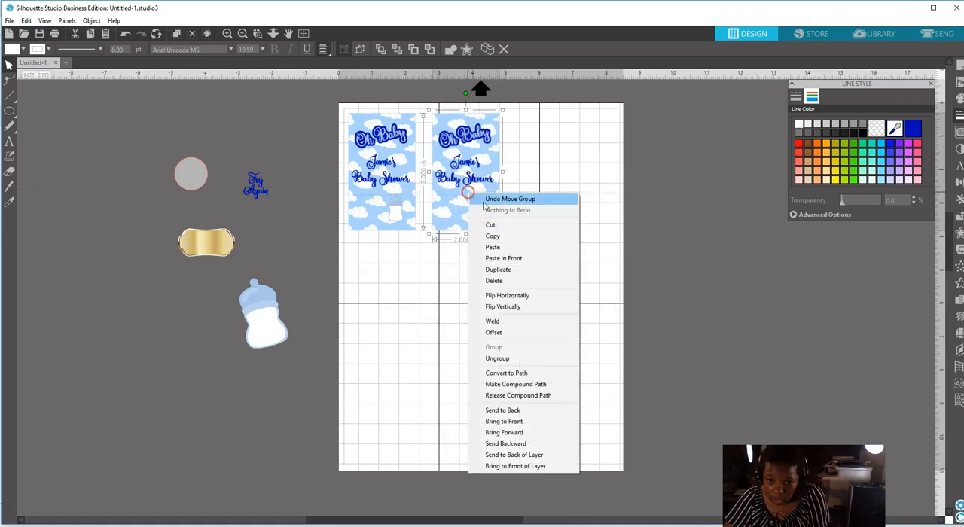
left_click(497, 269)
left_click_drag(468, 182, 548, 186)
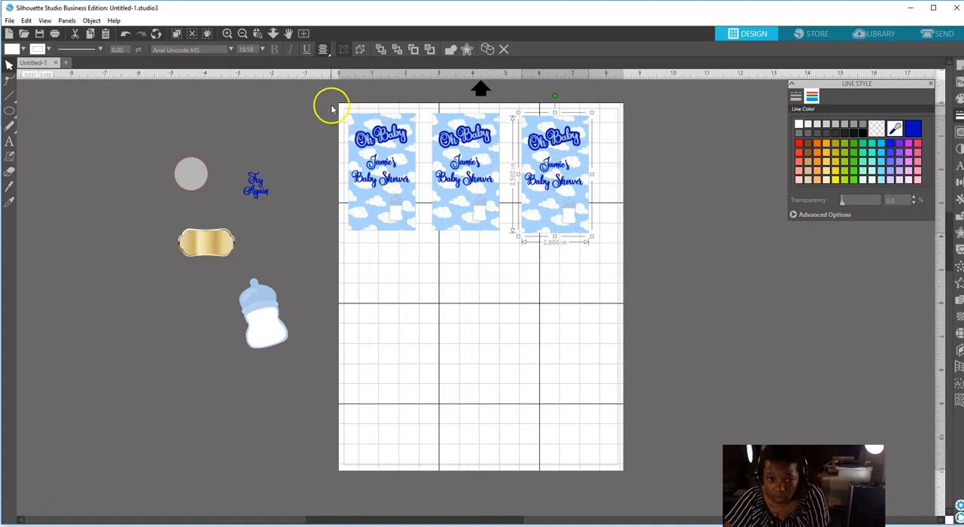
left_click_drag(332, 110, 603, 223)
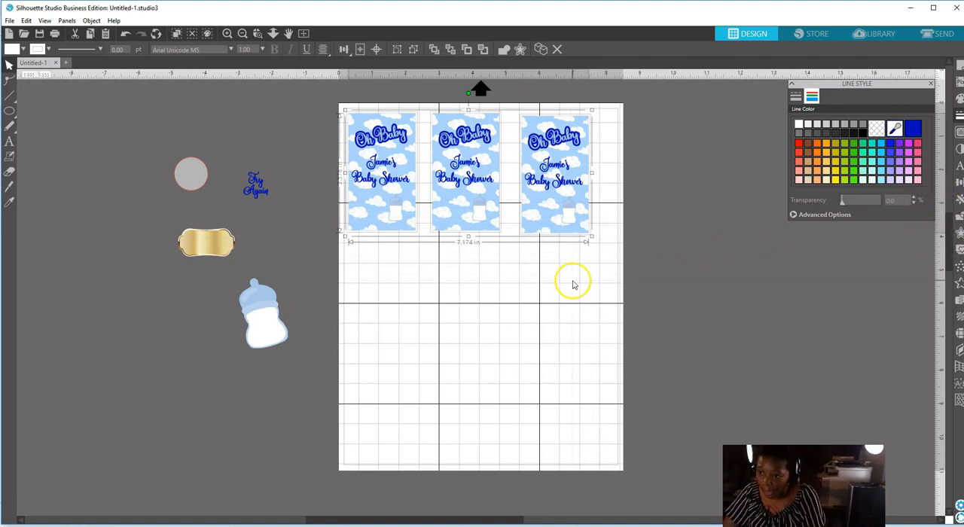
left_click(704, 181)
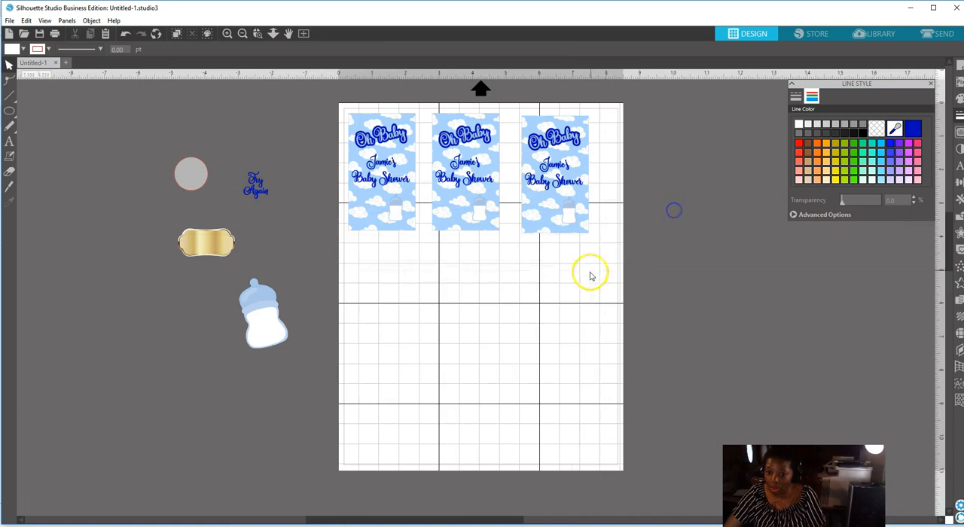
Set the page size to 11 in wide by 8.5 in high in landscape orientation.
left_click(959, 65)
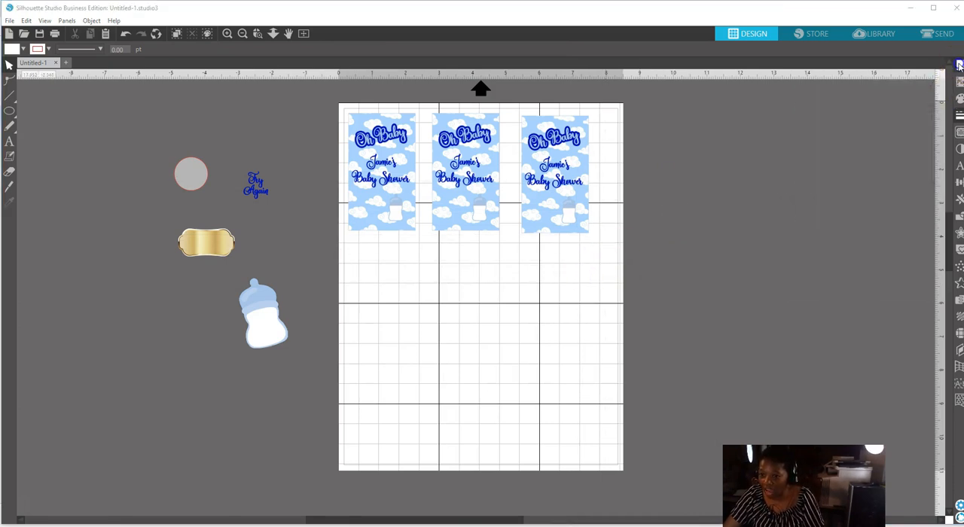
double_click(901, 142)
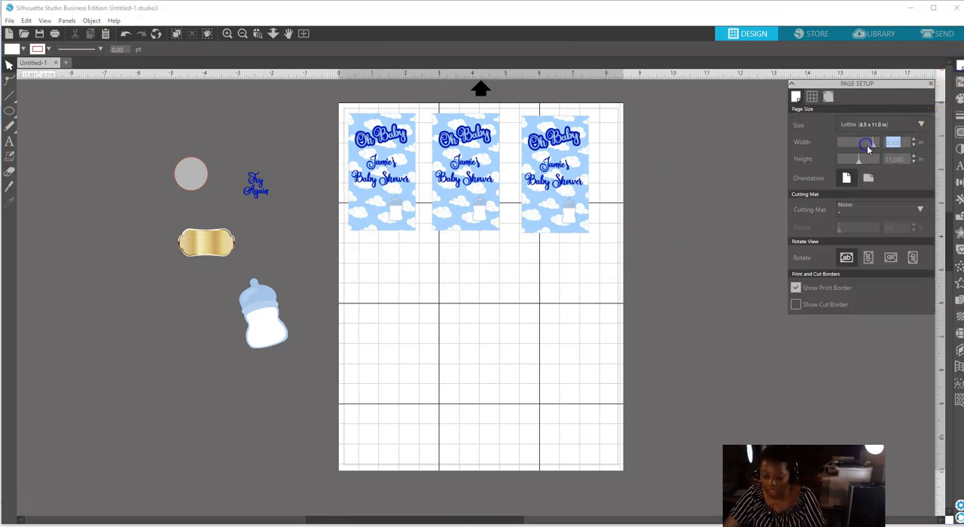
type("11")
key("Tab")
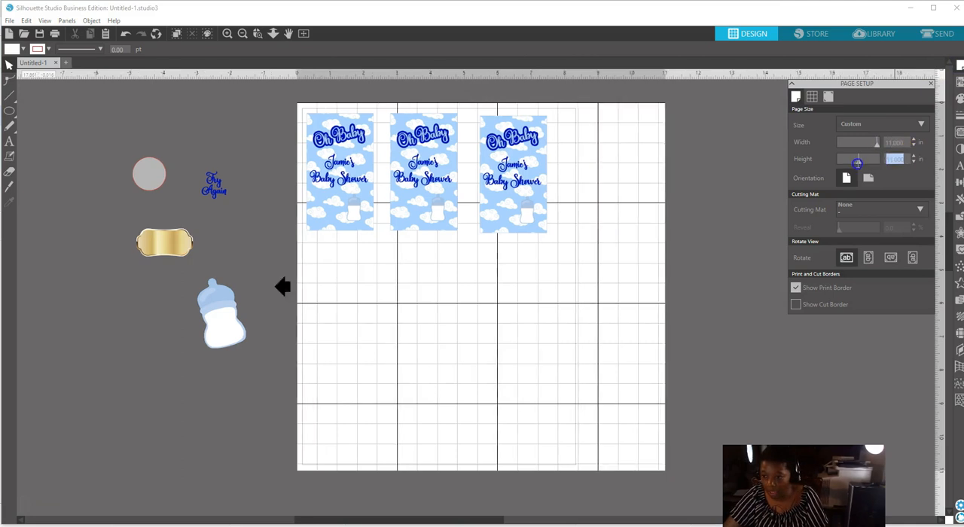
key("BackSpace")
type("8.5")
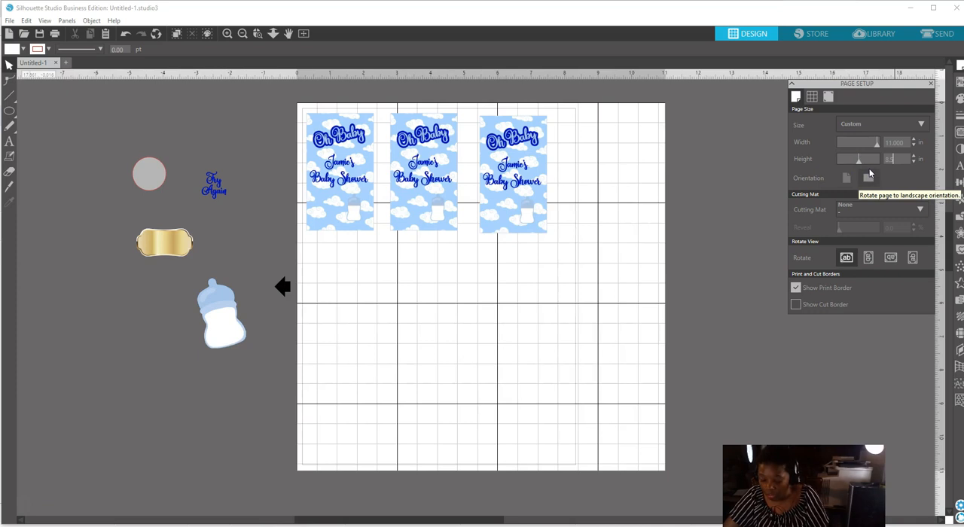
left_click(863, 173)
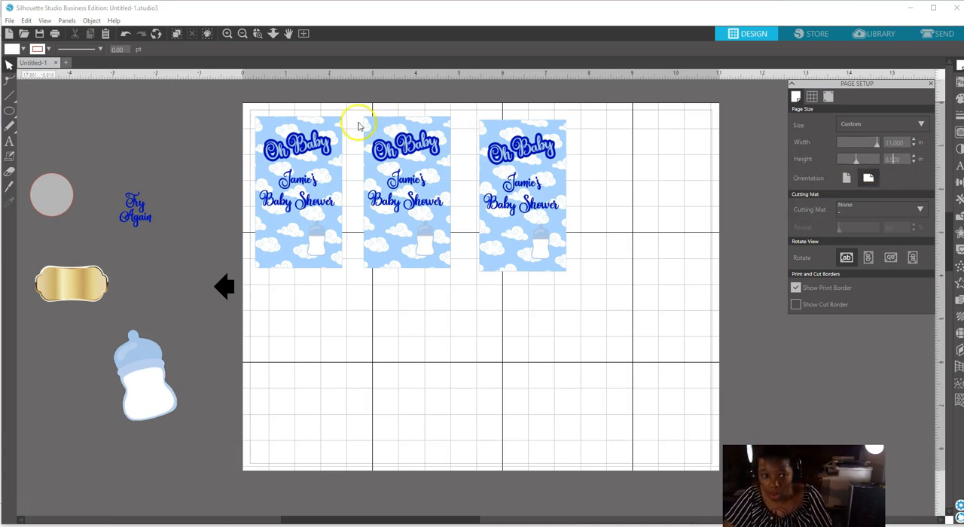
Duplicate the third card and place the copy beside it as the fourth card in the row.
left_click(324, 229)
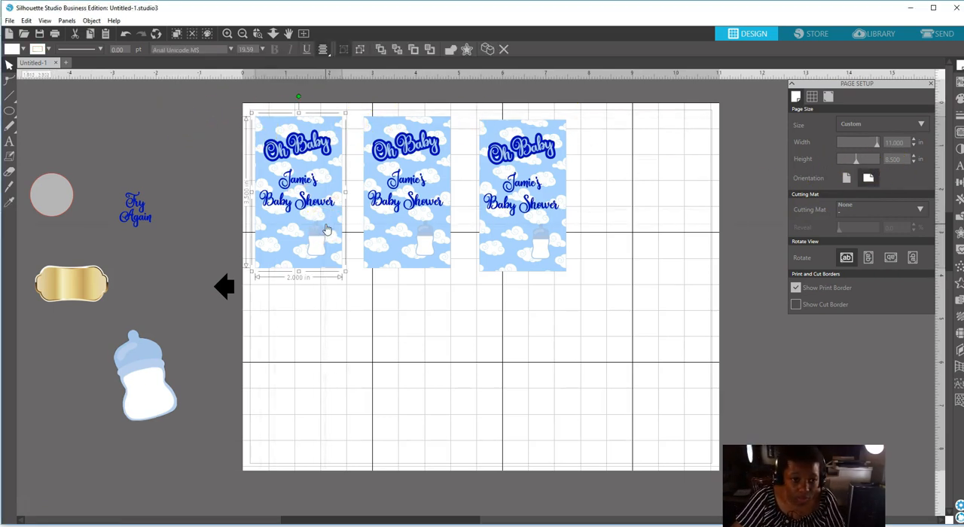
left_click(538, 231)
right_click(530, 229)
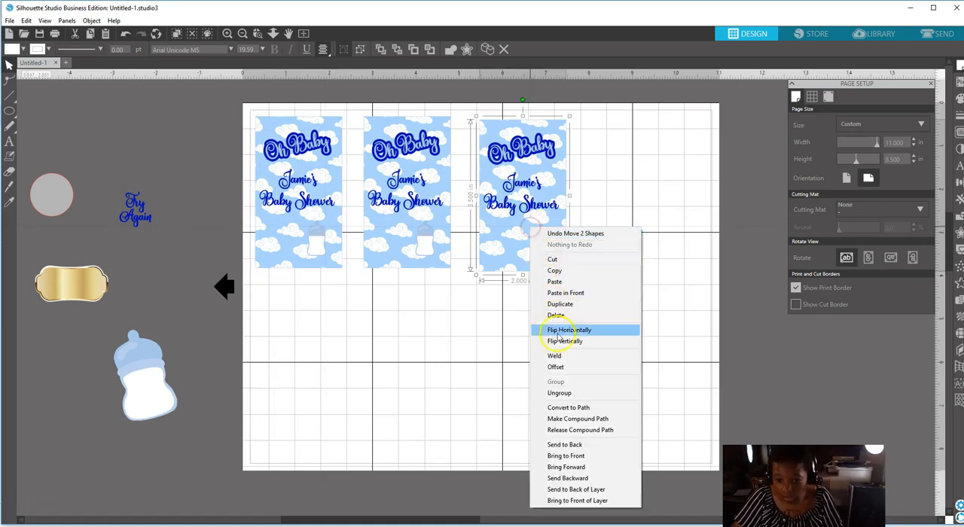
left_click(560, 304)
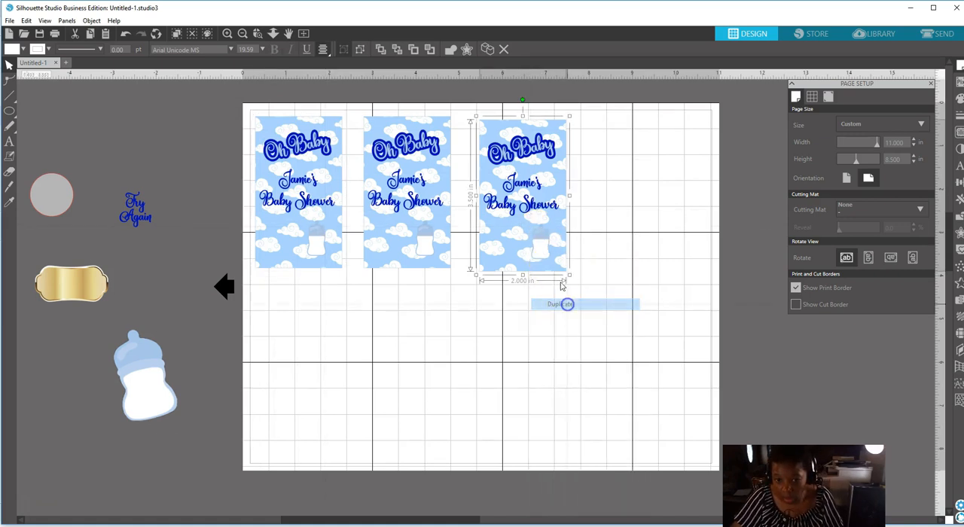
left_click_drag(540, 224, 635, 226)
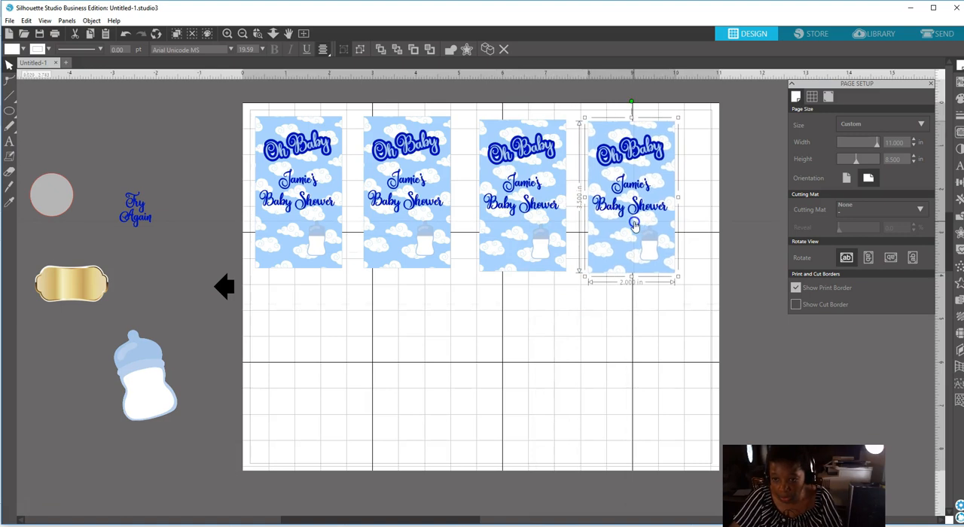
Move the second, third and fourth cards closer together, leaving narrow gaps and aligning their upper edges with the first card.
left_click_drag(401, 185, 386, 187)
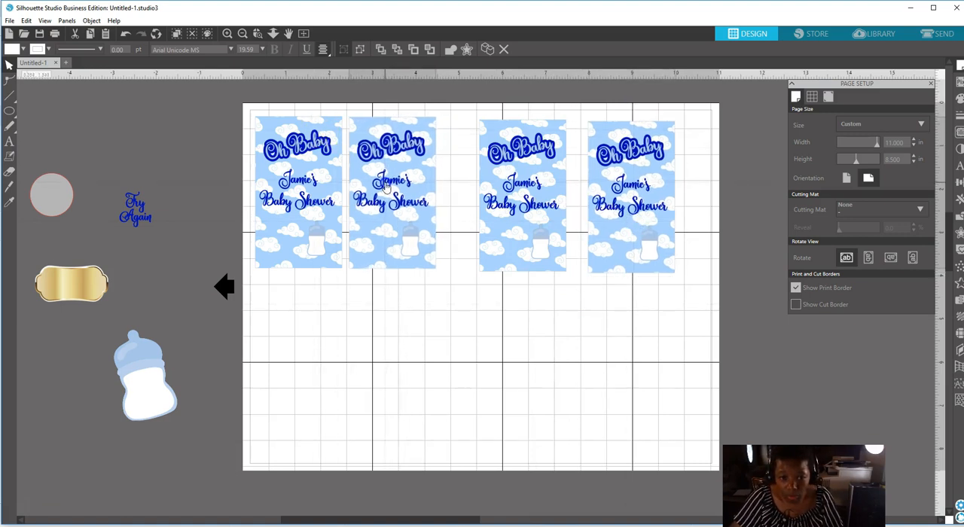
left_click(493, 185)
left_click_drag(511, 184, 470, 185)
left_click_drag(621, 203, 570, 201)
left_click(641, 242)
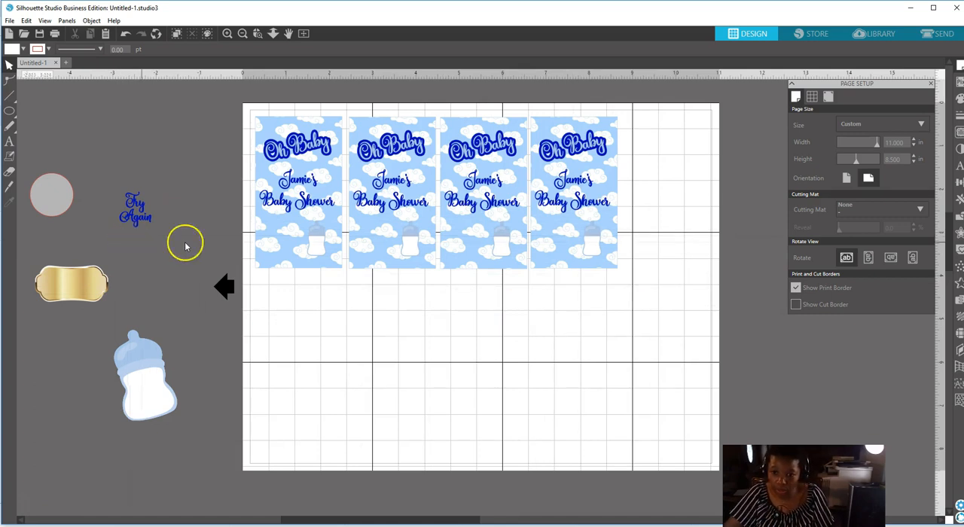
Ungroup the fourth card in the row into its separate elements.
left_click(565, 252)
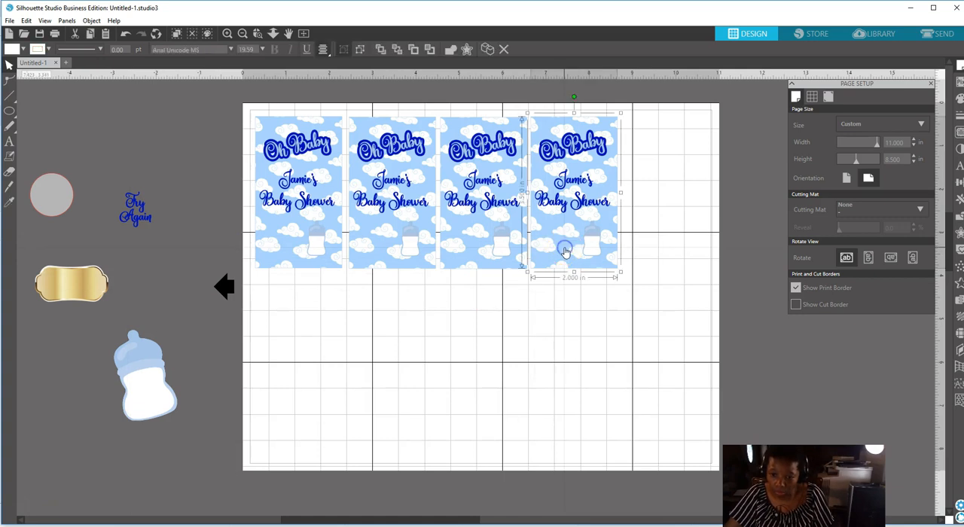
right_click(565, 249)
left_click(592, 414)
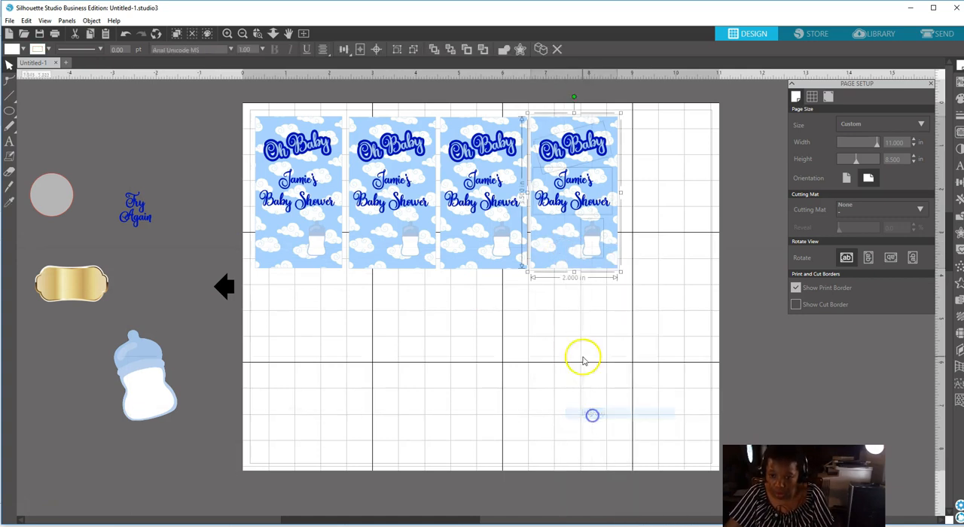
Group the fourth card's cloud background, "Oh Baby" title and baby shower text, leaving out the bottle.
left_click(548, 320)
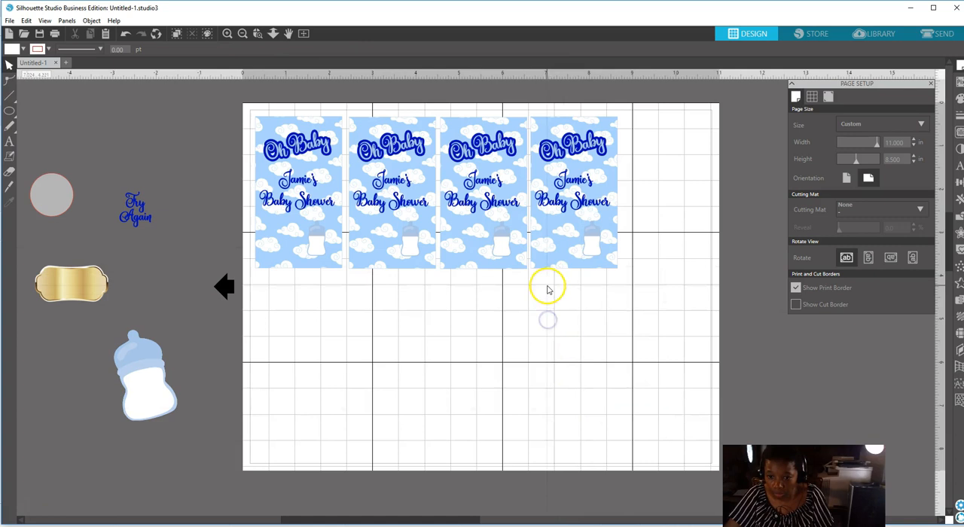
left_click(549, 260)
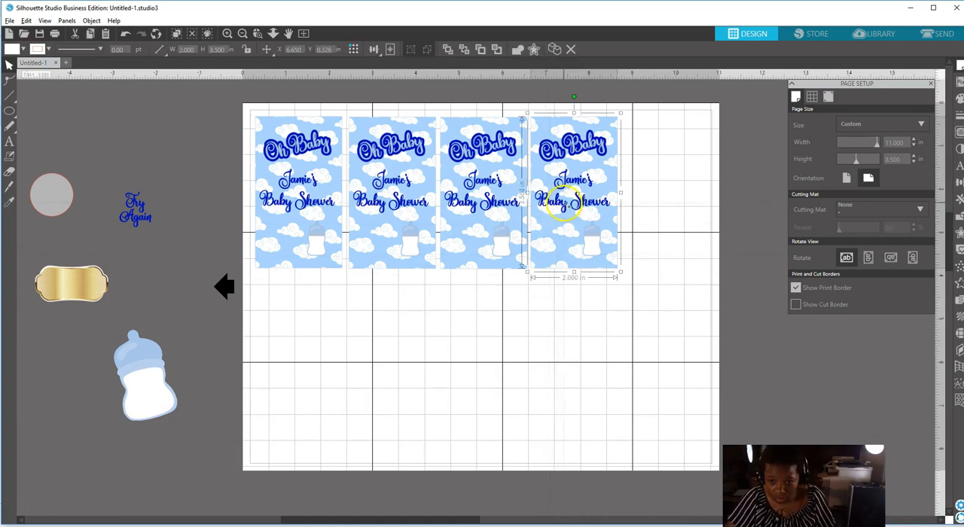
left_click(574, 151)
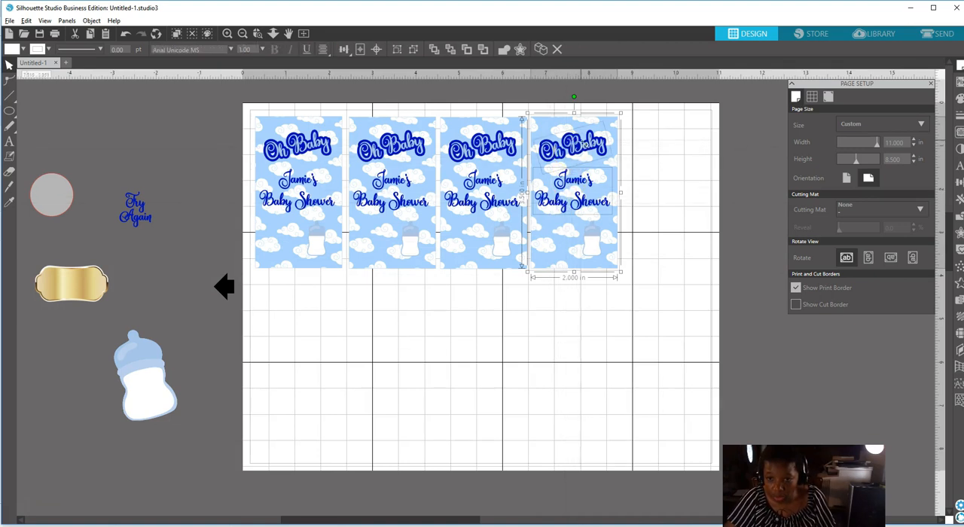
left_click(583, 143)
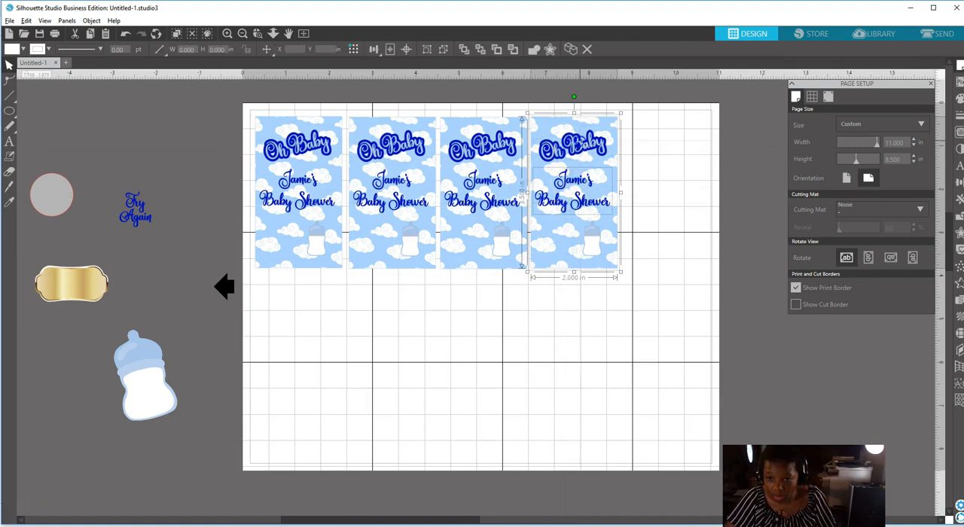
left_click(585, 137)
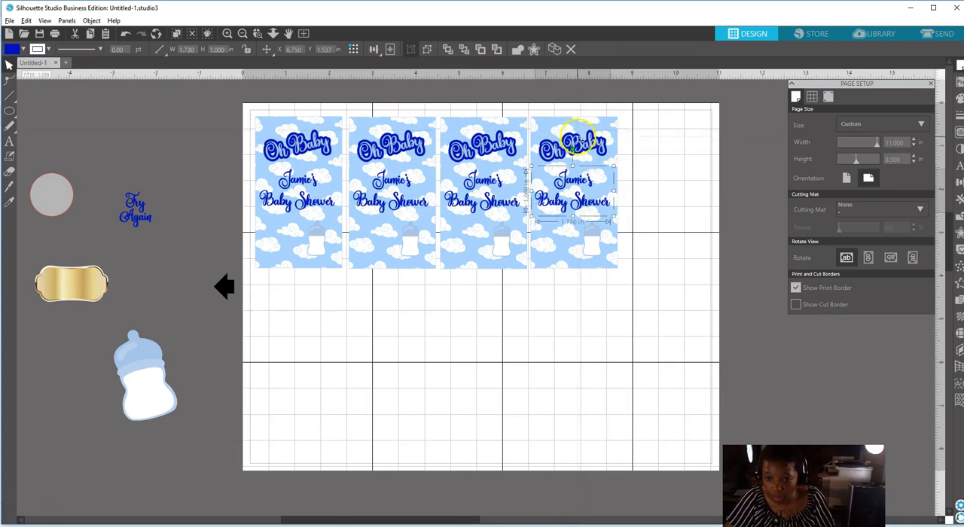
left_click(584, 131)
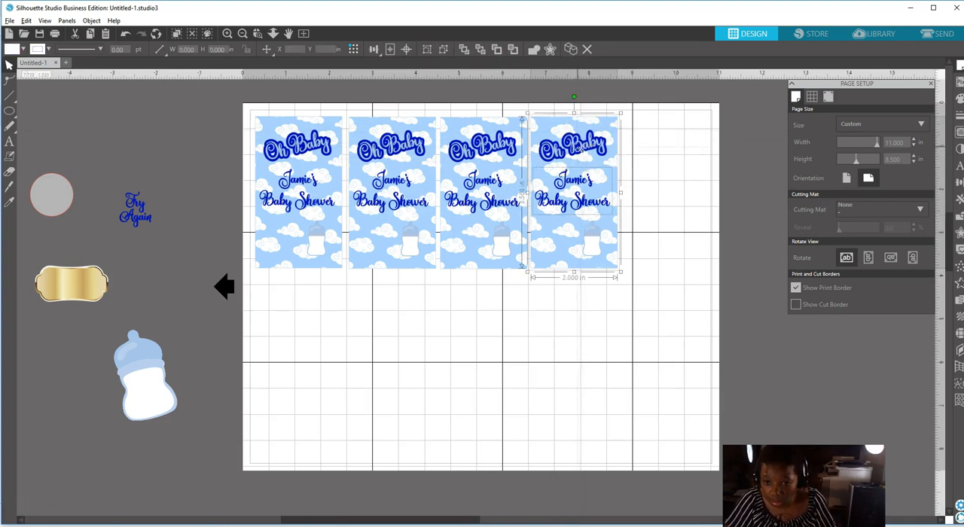
double_click(582, 148)
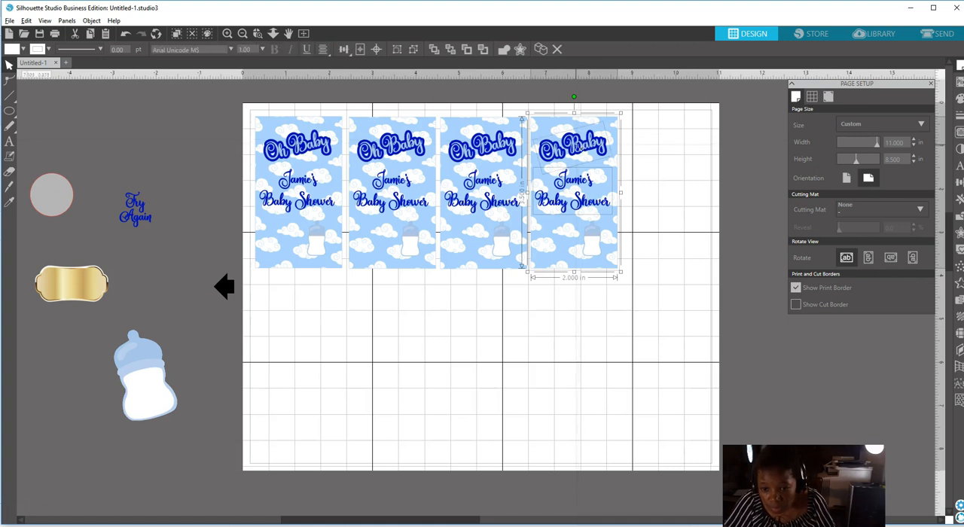
right_click(571, 177)
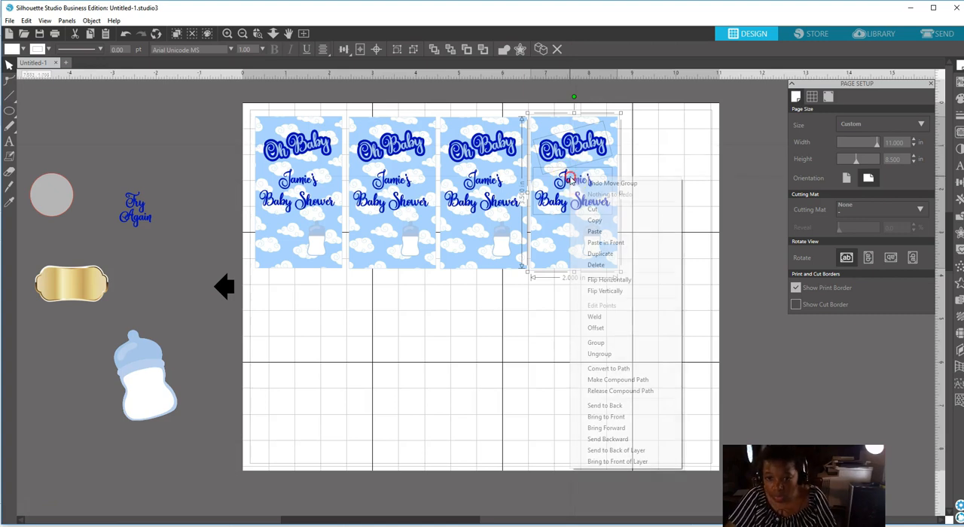
left_click(595, 343)
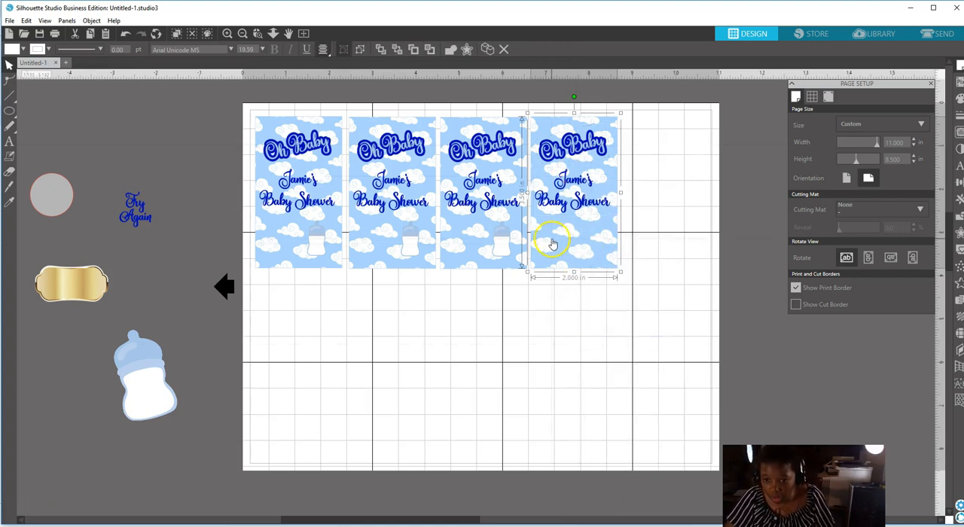
Duplicate the fourth card's bottle-free group and place the copy beside it as the fifth card in the row.
right_click(561, 246)
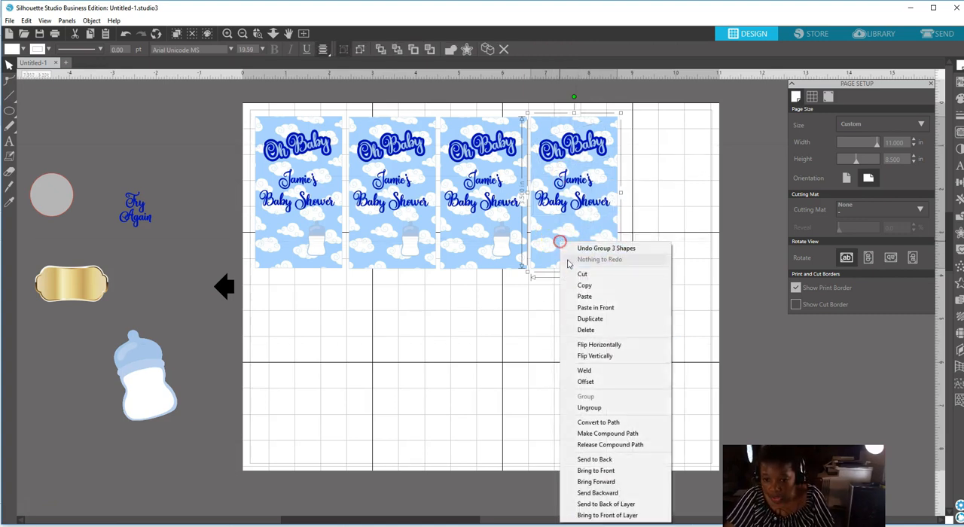
left_click(566, 327)
left_click_drag(590, 257, 673, 253)
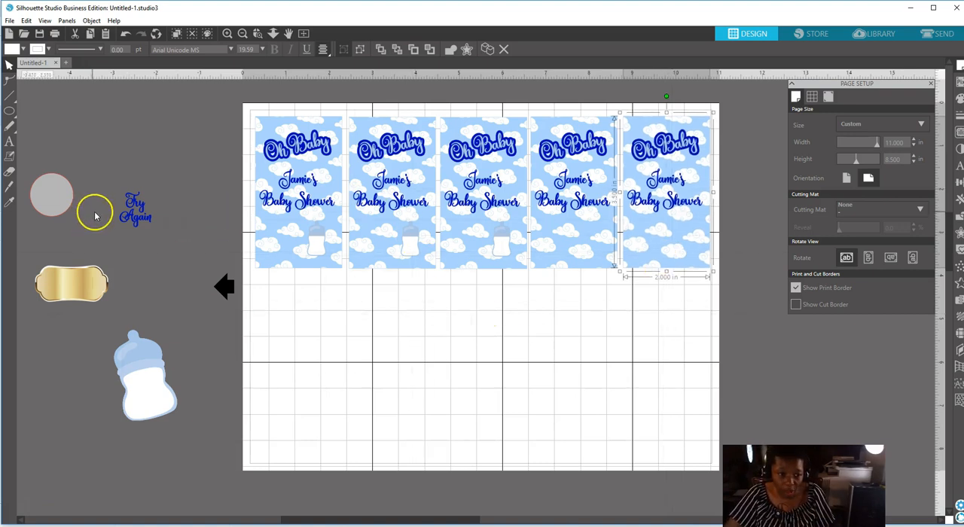
Bring the "Try Again" text to the front and place it in the fifth card's lower area, below the baby shower text.
left_click(137, 220)
left_click_drag(136, 220, 667, 292)
right_click(667, 292)
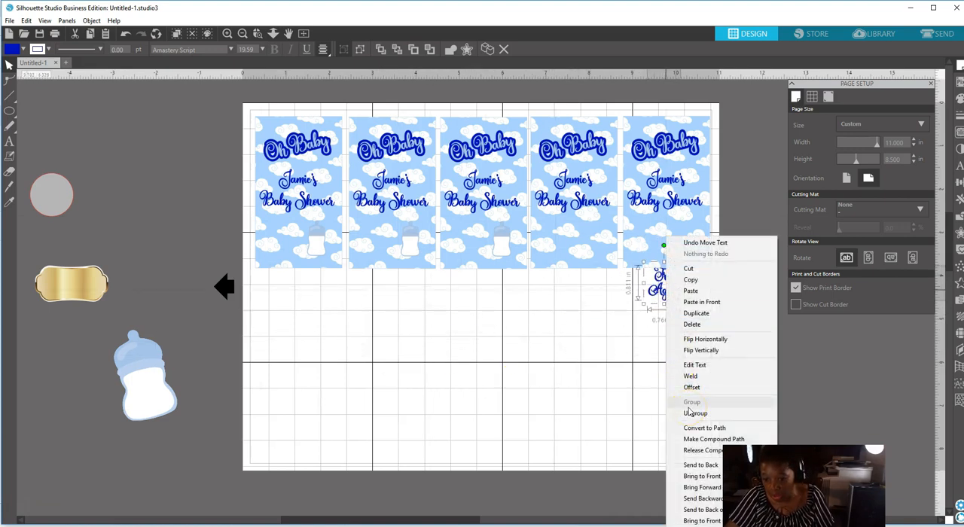
left_click(693, 476)
left_click(664, 282)
left_click_drag(664, 286, 671, 242)
Move the grey circle to a spot off the page, nearer the first card.
left_click(188, 204)
left_click_drag(52, 189, 114, 191)
right_click(670, 284)
left_click(693, 233)
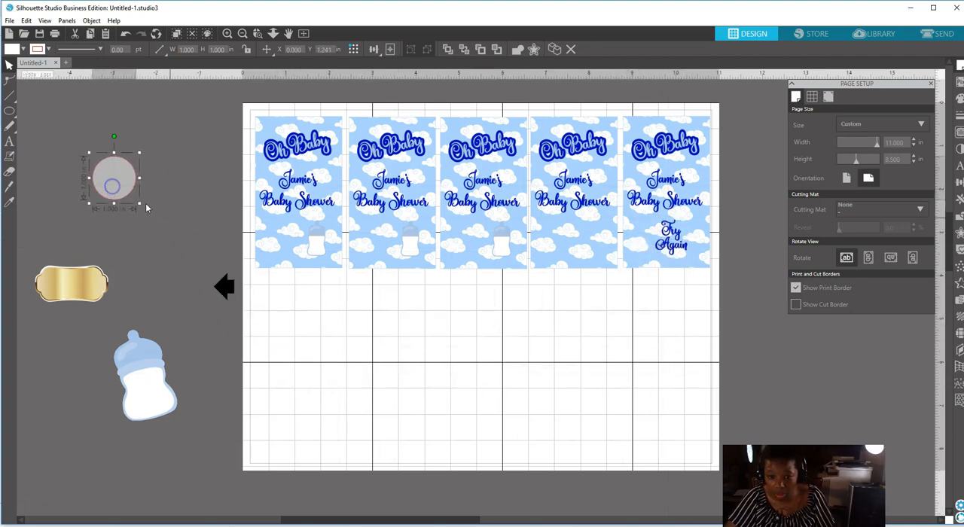
Bring the fourth card's bottle in front of its background group and set the group back in the row beneath it.
left_click(499, 251)
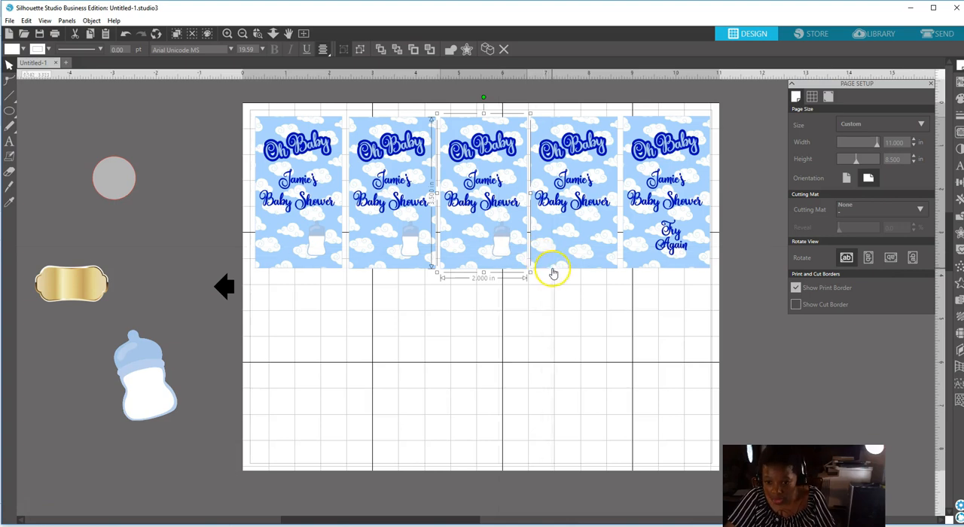
left_click_drag(576, 261, 574, 219)
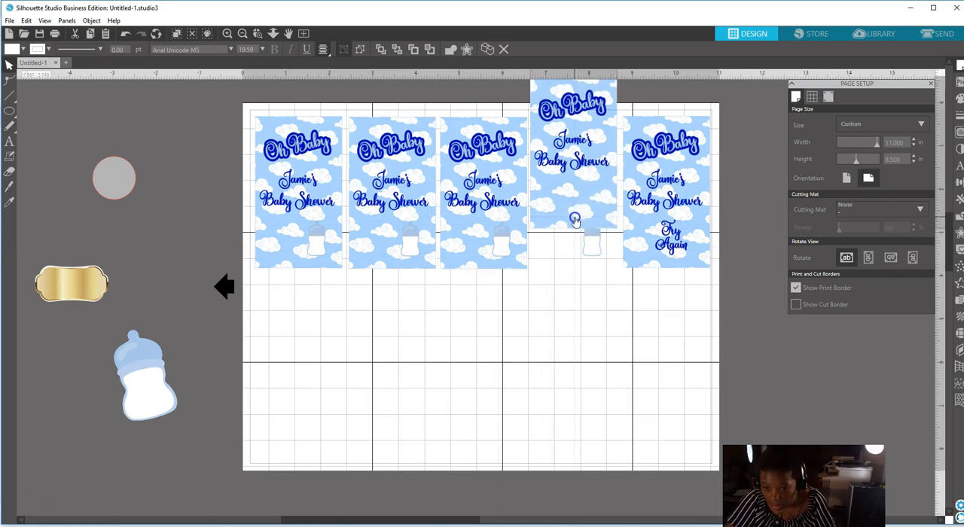
right_click(587, 251)
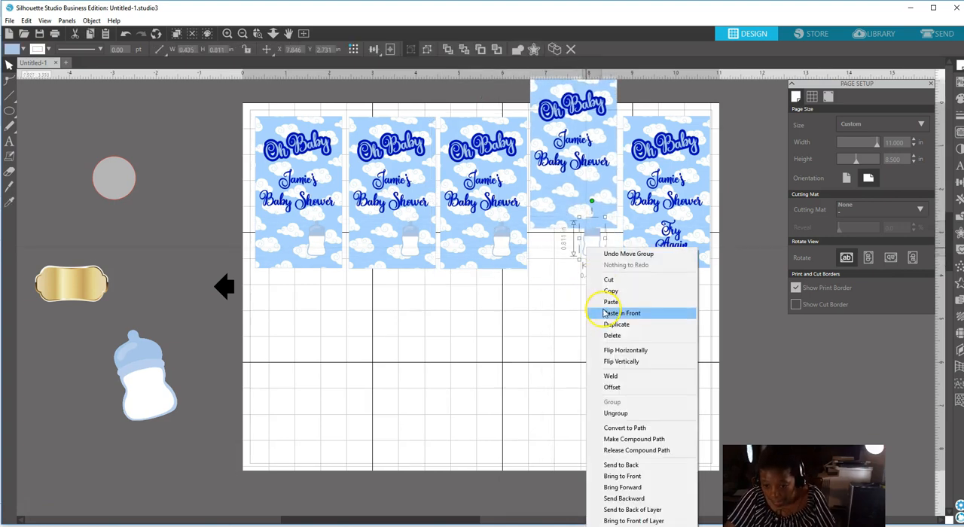
left_click(622, 476)
left_click_drag(555, 198, 556, 243)
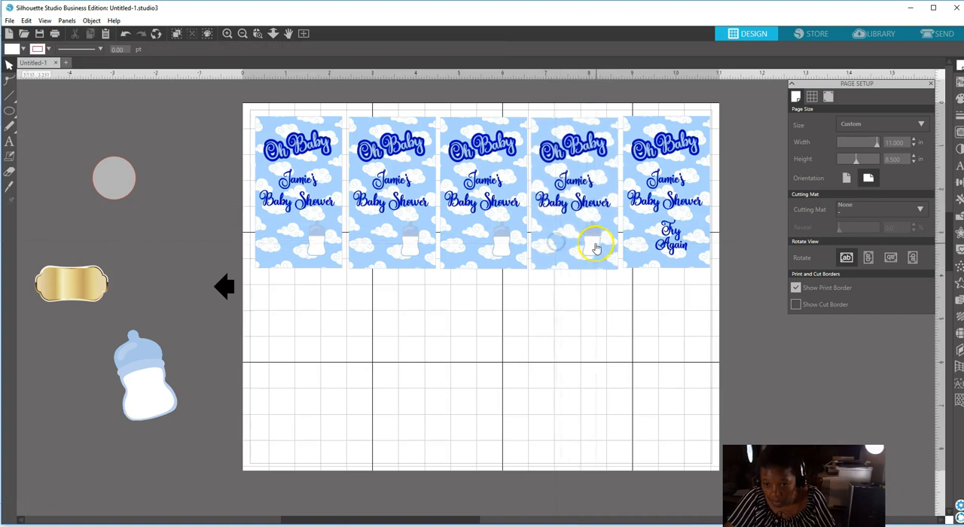
left_click(593, 246)
Try the grey circle over the fourth card's bottle, undo the stray move of the third card, and return the circle off the page.
left_click_drag(128, 181, 271, 222)
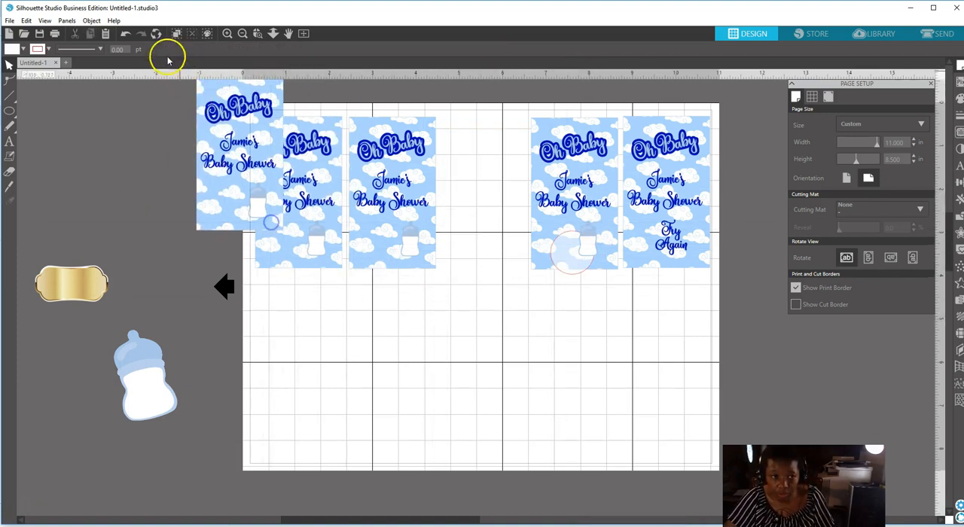
left_click(125, 33)
left_click_drag(570, 274, 129, 188)
Group all elements of the fourth card, including its bottle.
left_click(555, 113)
left_click(551, 154)
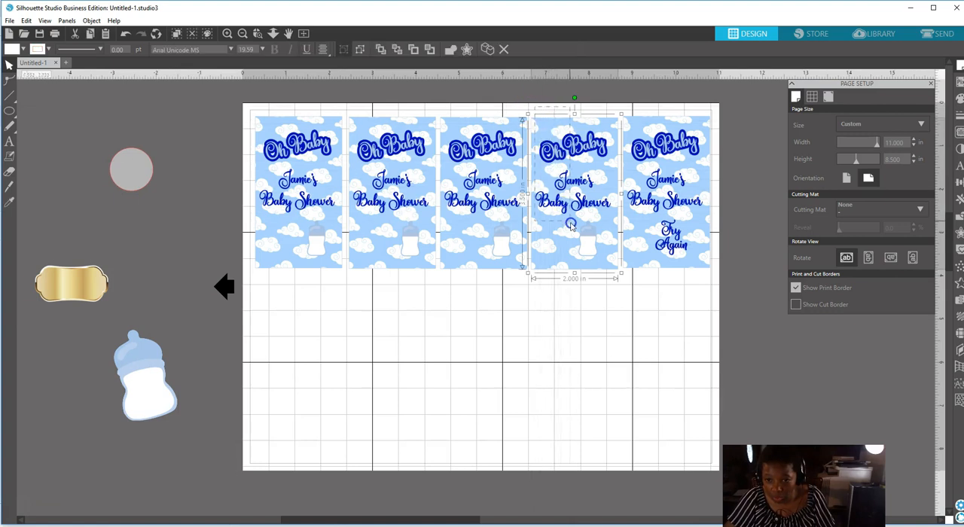
left_click_drag(571, 224, 601, 264)
right_click(607, 265)
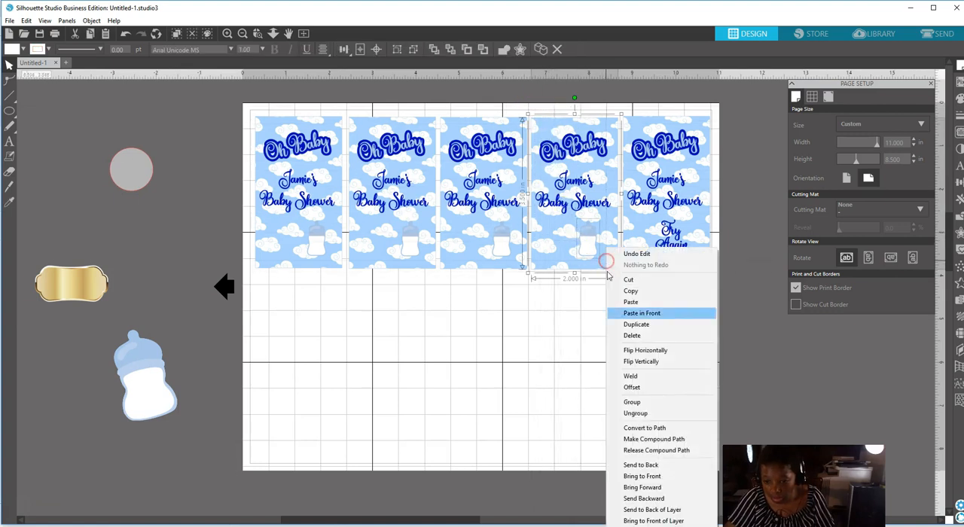
left_click(635, 401)
left_click(531, 331)
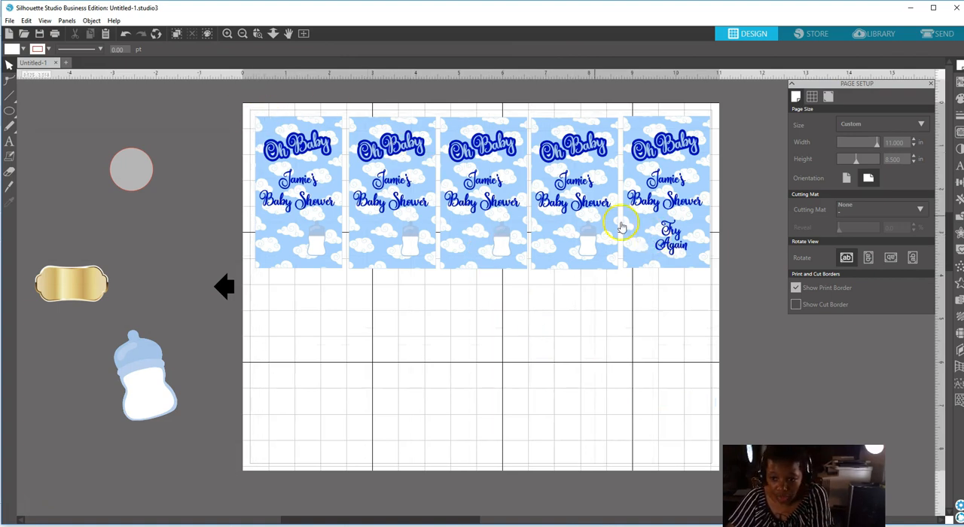
Duplicate the fifth card's group without the "Try Again" text and place the copy below the first card to start a second row.
left_click(685, 224)
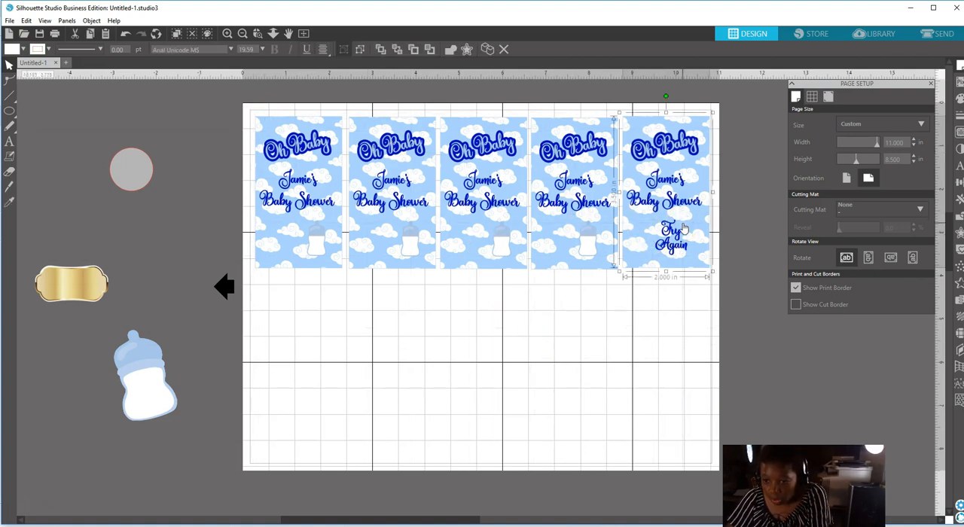
right_click(687, 240)
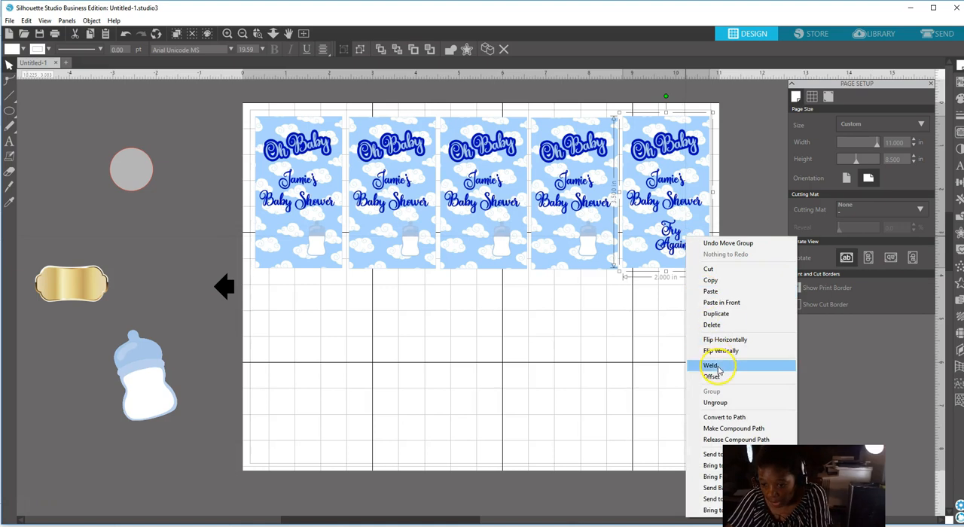
left_click(714, 313)
left_click_drag(672, 218, 298, 410)
Group the fifth card together with its "Try Again" text.
left_click_drag(245, 108, 655, 237)
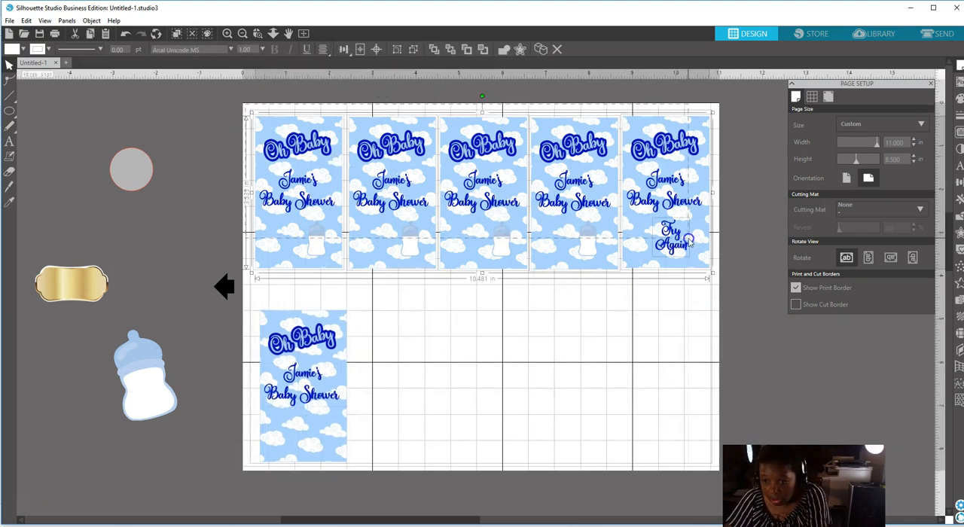
left_click(734, 126)
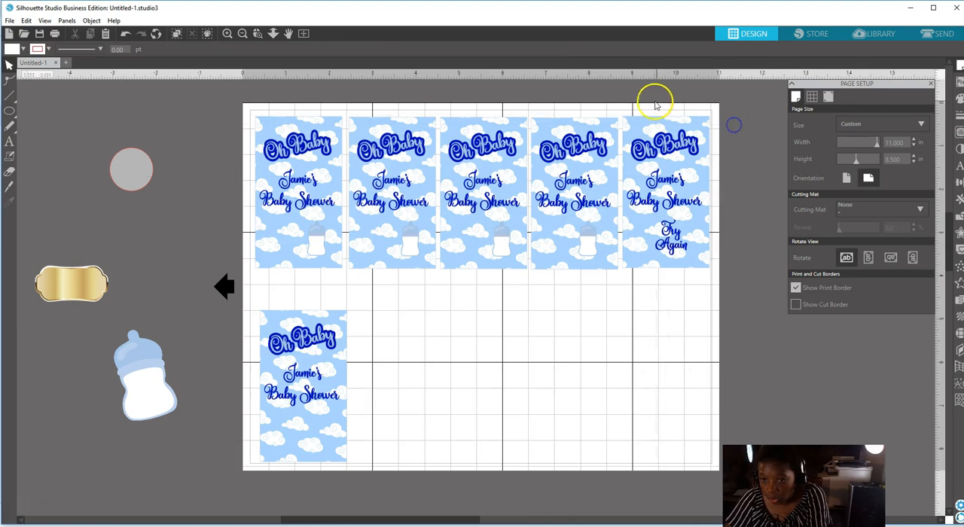
left_click_drag(616, 108, 700, 270)
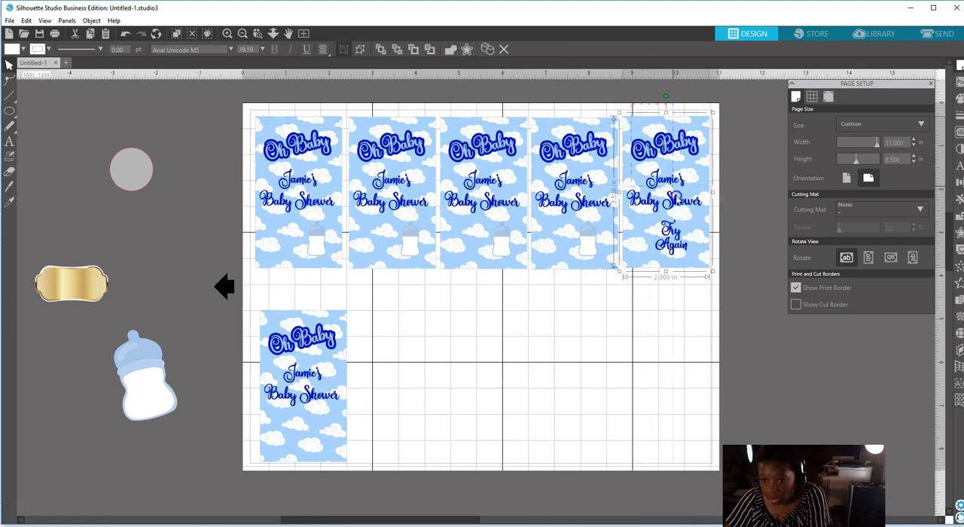
right_click(699, 268)
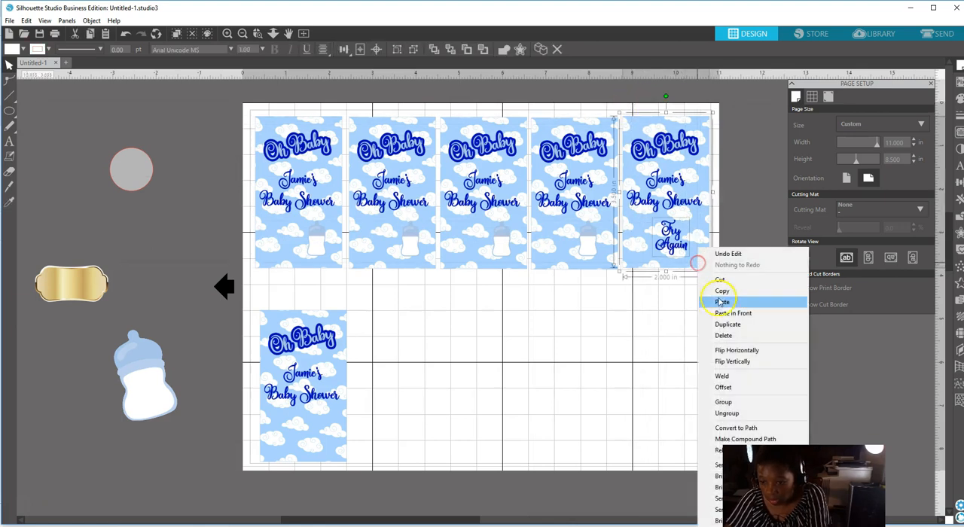
left_click(723, 403)
left_click(311, 128)
left_click_drag(310, 128, 605, 231)
left_click(623, 234)
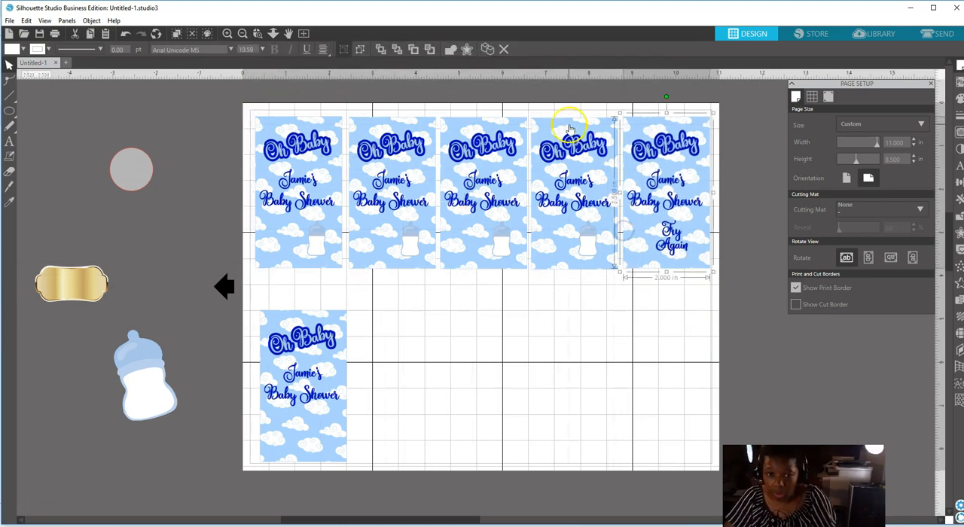
left_click_drag(244, 105, 533, 281)
left_click_drag(516, 249, 661, 264)
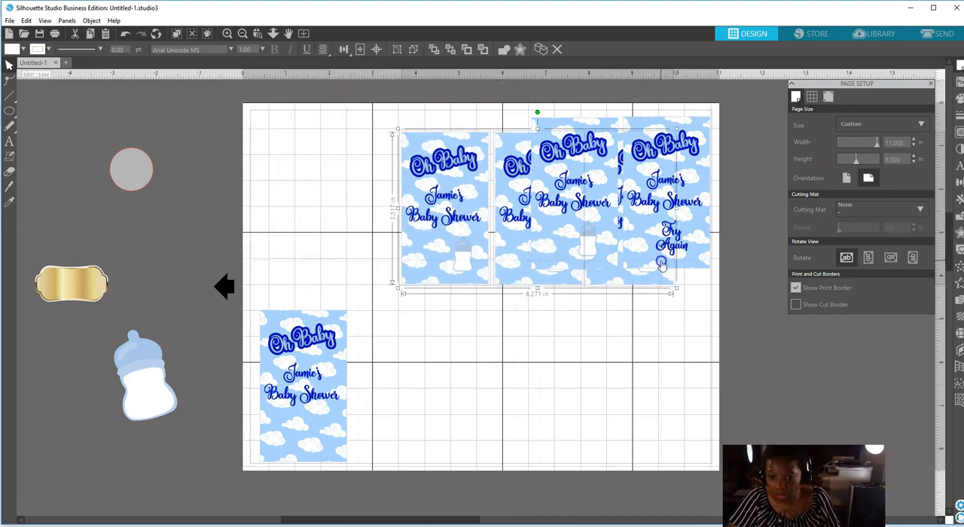
left_click(125, 34)
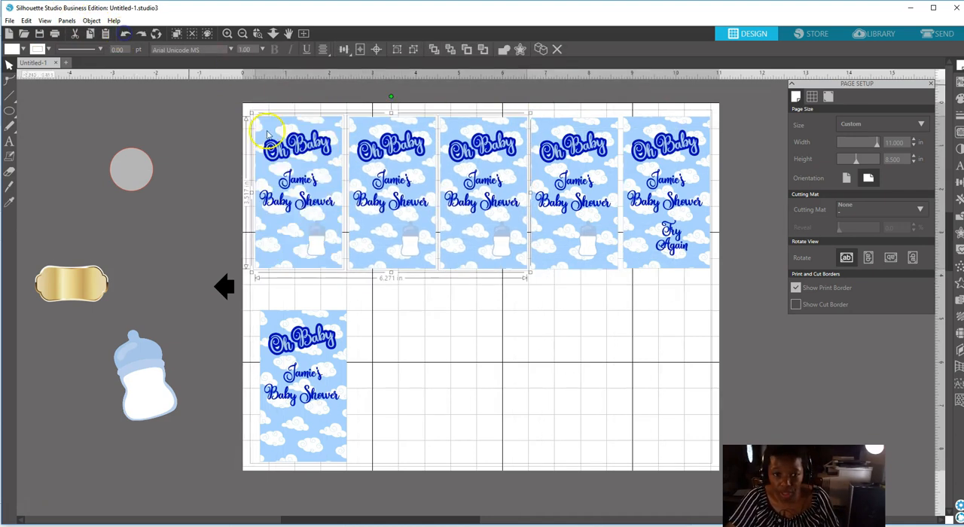
Align the five cards in the upper row by their vertical centres and try horizontal centre alignment on them.
left_click(241, 103)
left_click(270, 119)
left_click_drag(320, 147, 682, 235)
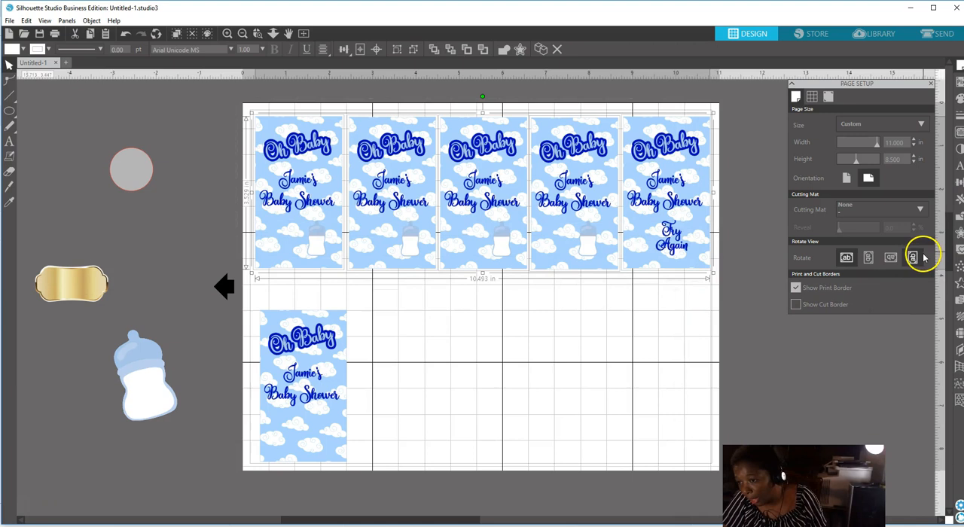
left_click(960, 166)
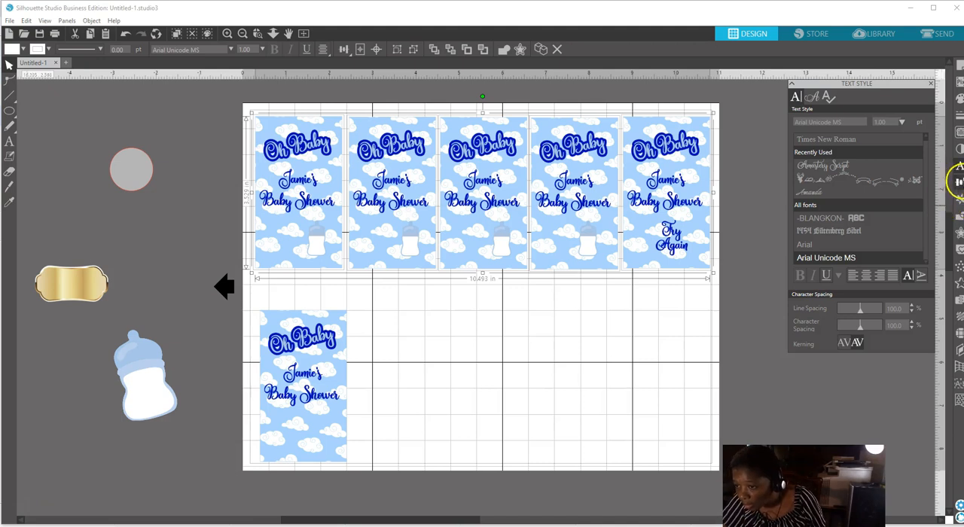
left_click(958, 184)
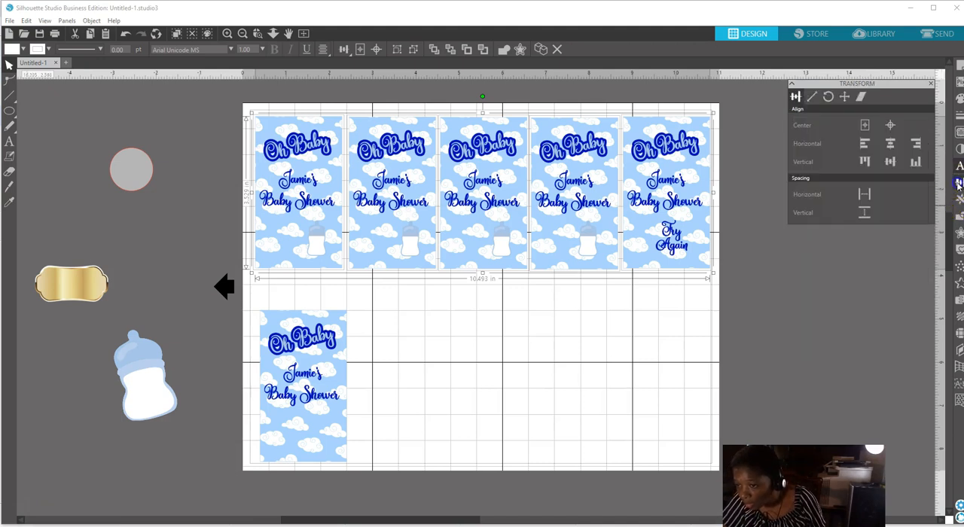
left_click(889, 163)
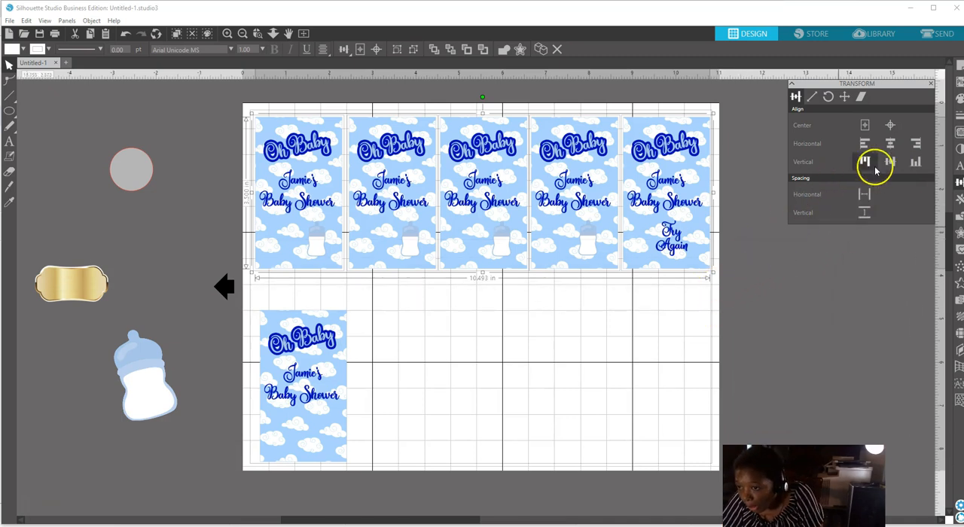
left_click(891, 147)
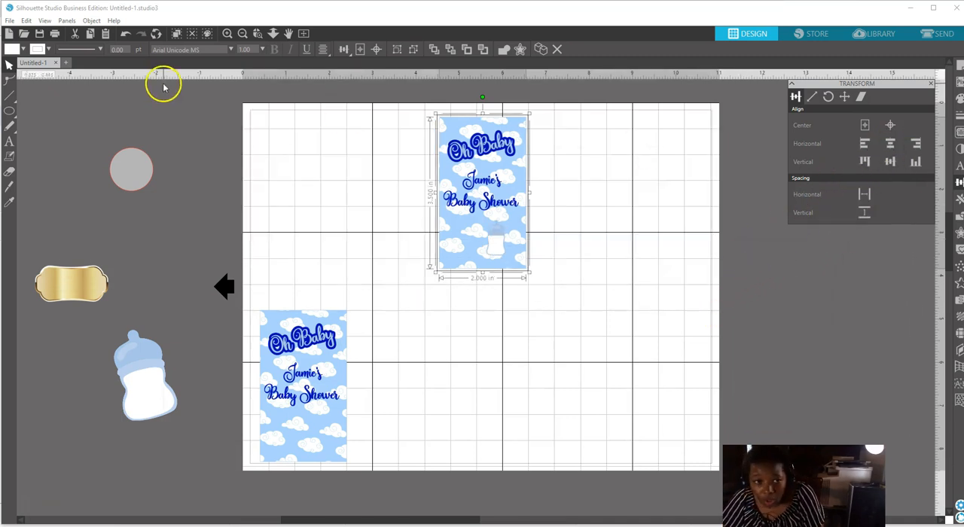
Undo the horizontal centre alignment of the upper row and space its five cards evenly in the horizontal direction.
left_click(125, 34)
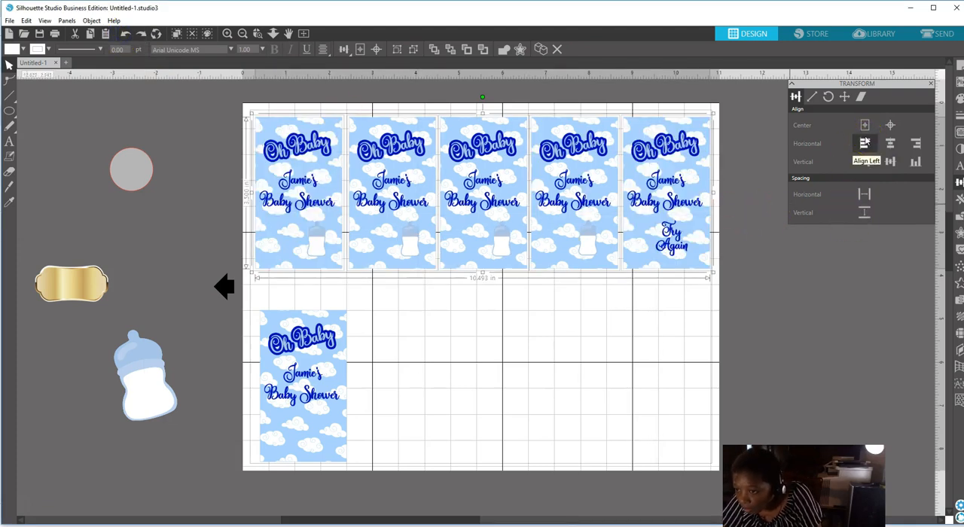
left_click(864, 196)
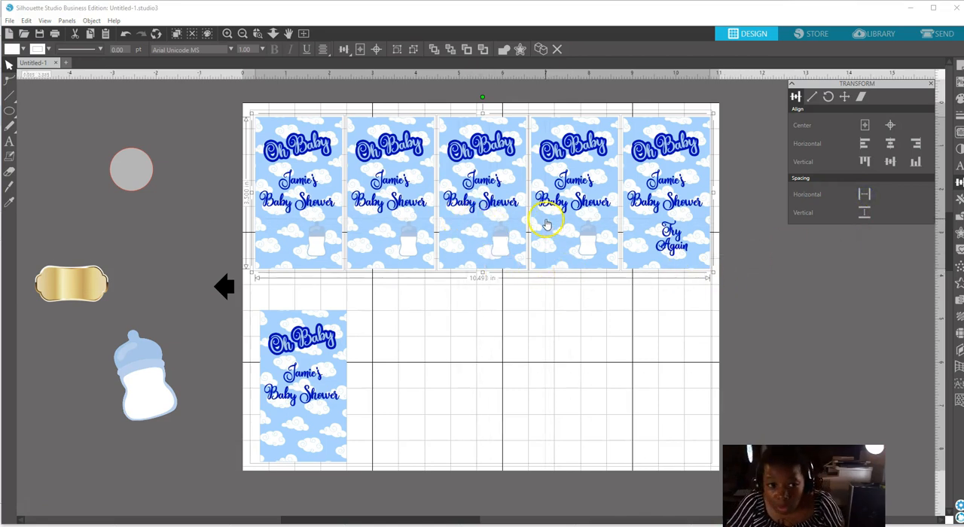
Group the five upper cards into one row and shift the row slightly towards the page's left edge.
right_click(409, 209)
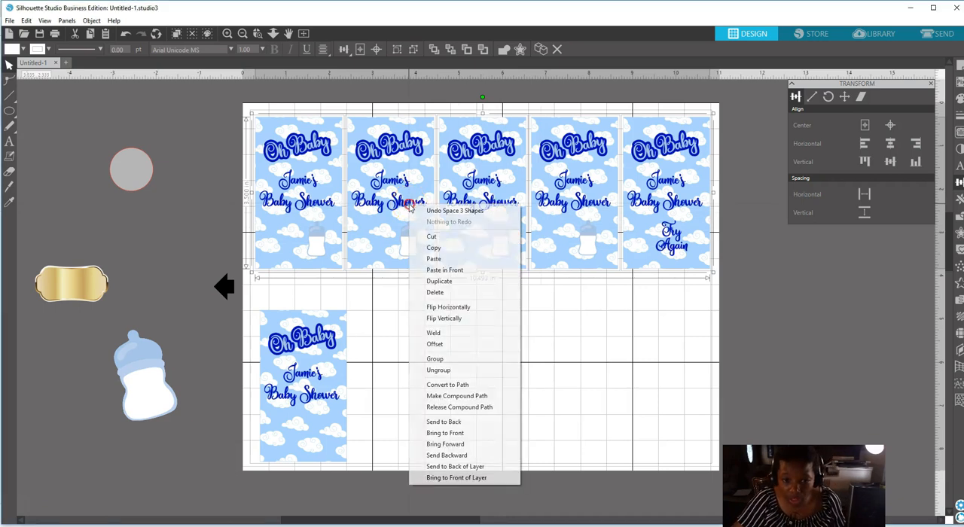
left_click(439, 360)
left_click(216, 143)
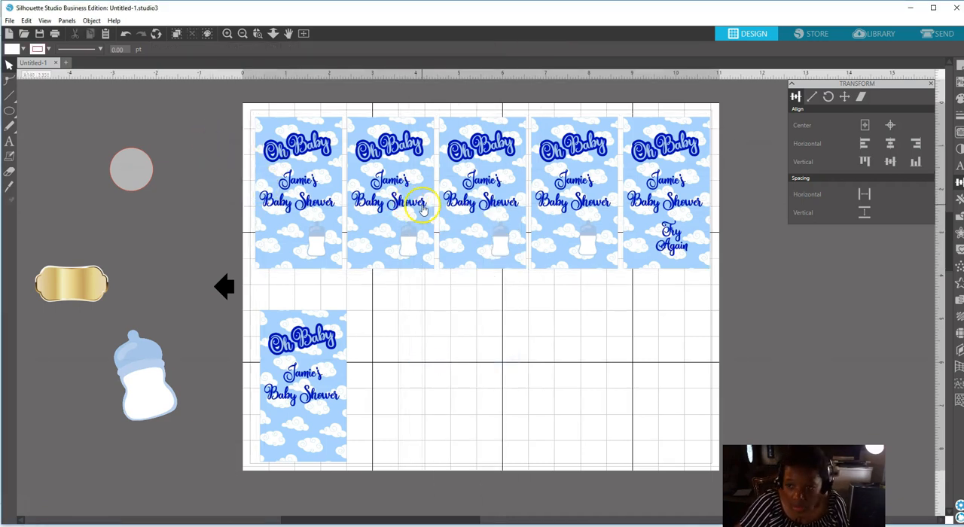
left_click_drag(423, 210, 421, 208)
left_click(398, 297)
left_click(346, 390)
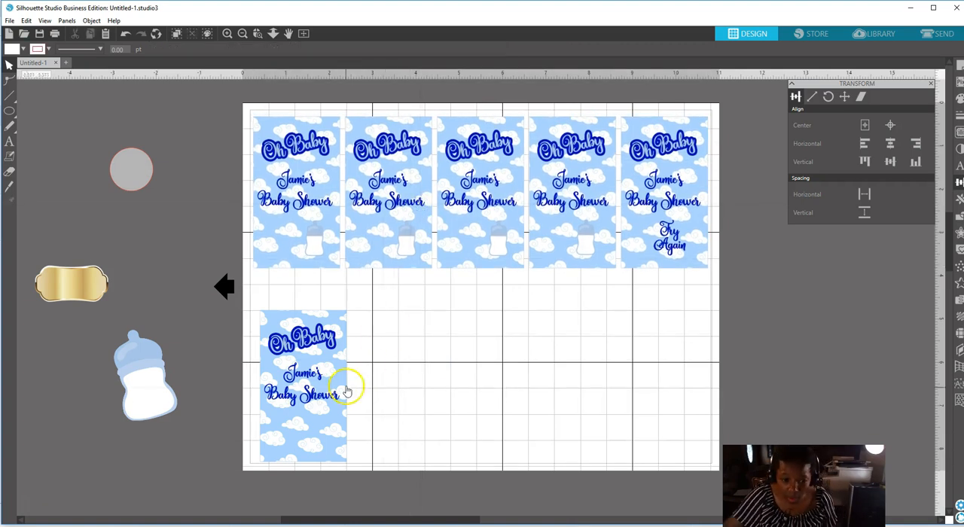
Move the single card of the second row up closer to the first card above it.
left_click_drag(302, 412, 300, 397)
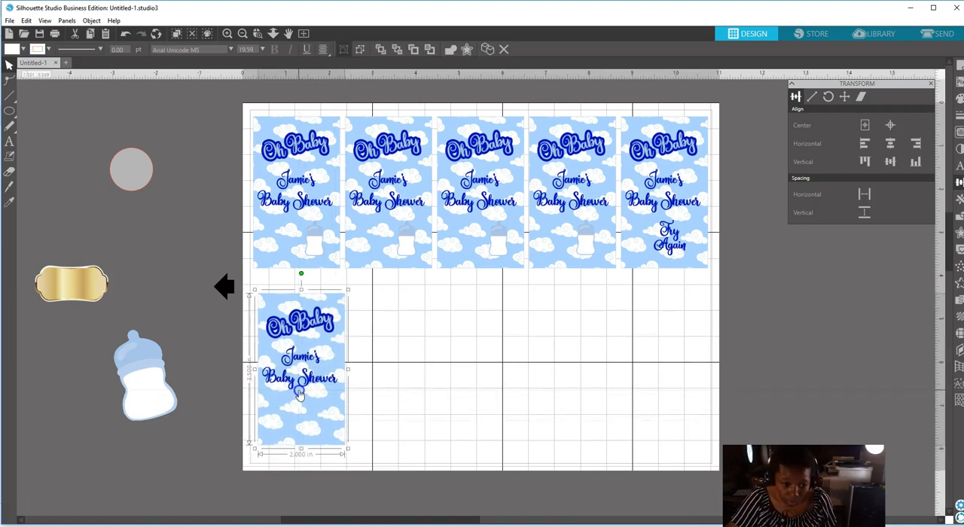
left_click(658, 351)
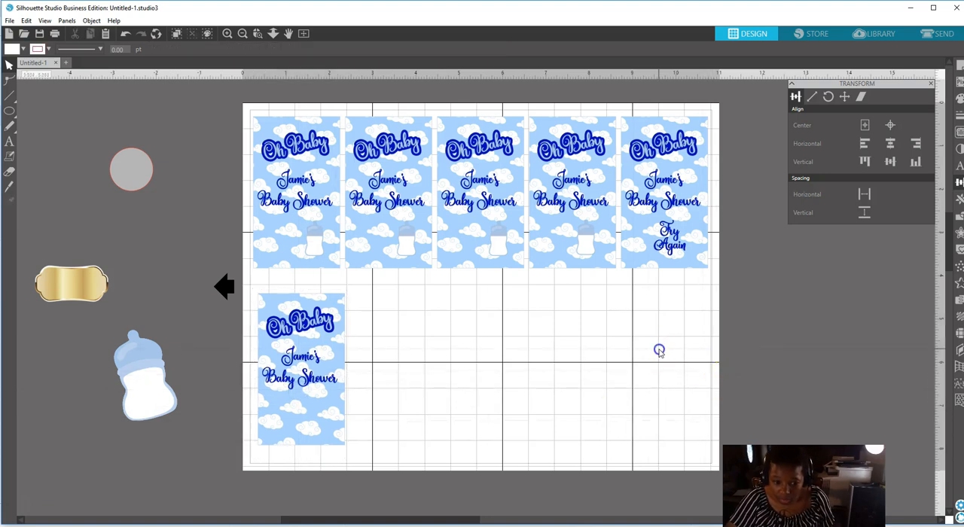
left_click_drag(331, 362, 464, 383)
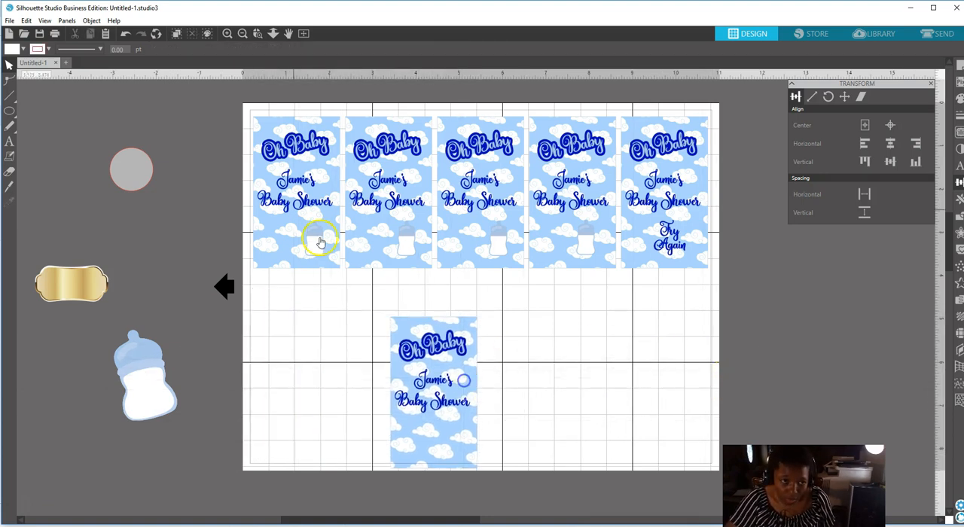
left_click(127, 34)
left_click(309, 365)
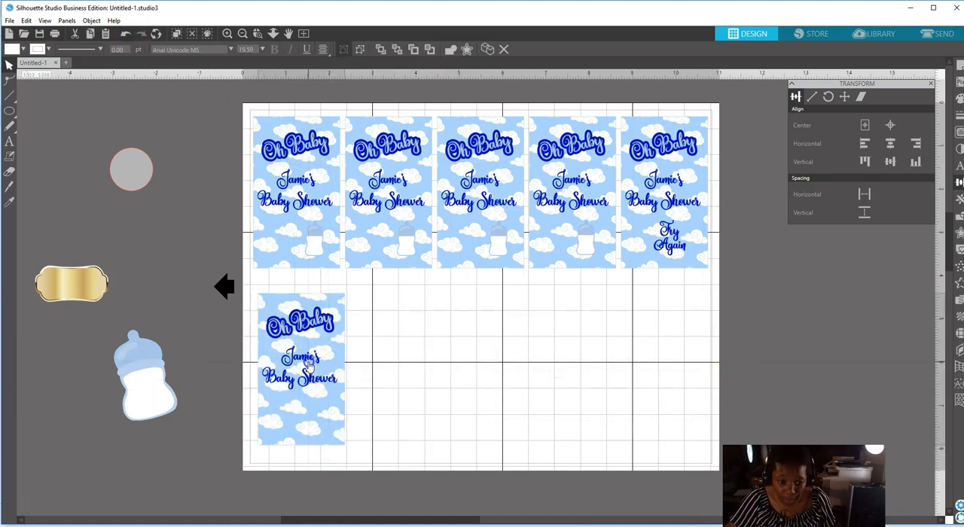
Ungroup the upper row, then ungroup its fifth card to separate the "Try Again" text from the card.
left_click(668, 252)
right_click(666, 248)
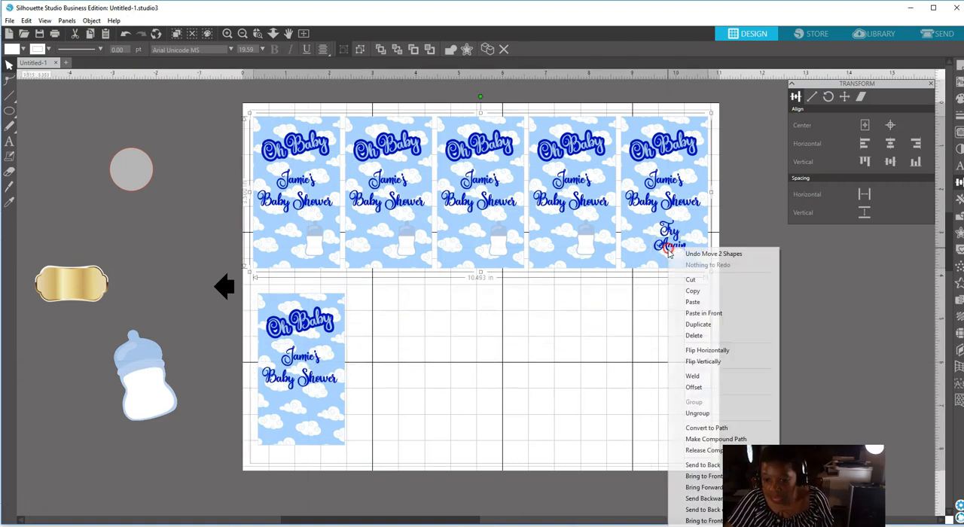
left_click(699, 414)
left_click(628, 357)
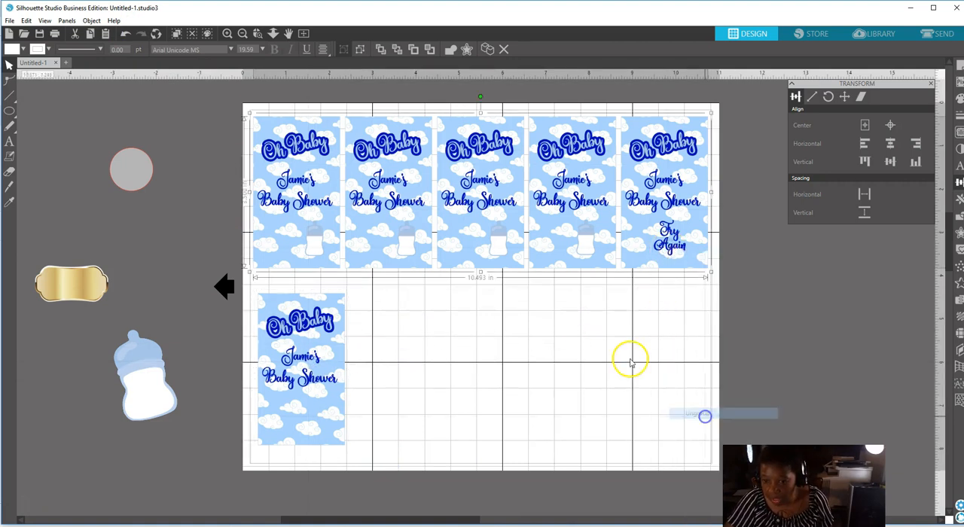
left_click(671, 250)
right_click(671, 251)
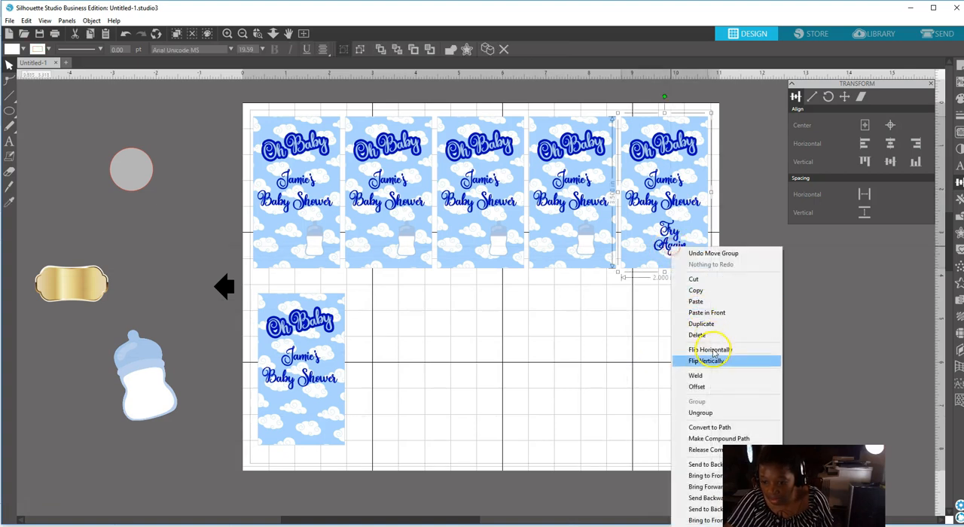
left_click(706, 414)
left_click(622, 367)
Duplicate the "Try Again" text of the fifth card and place the copy beside the second-row card.
left_click(662, 251)
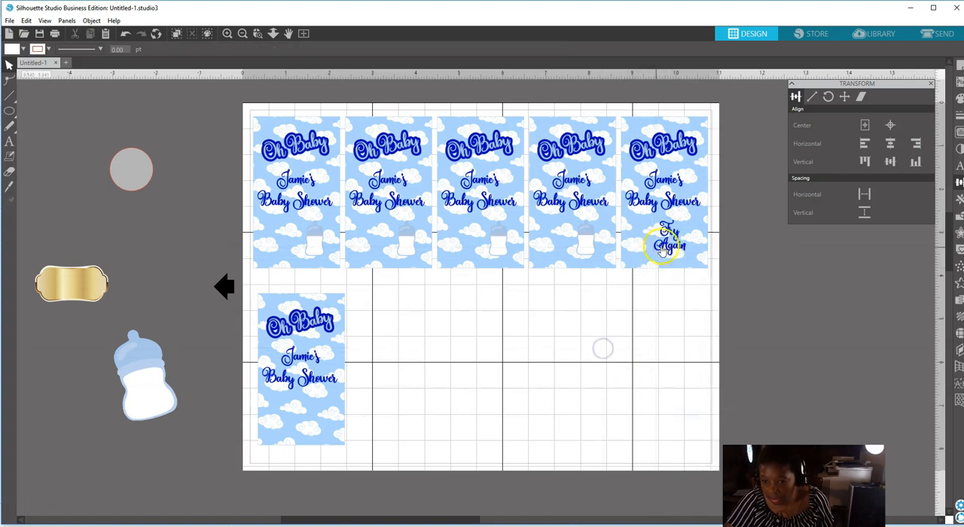
right_click(669, 232)
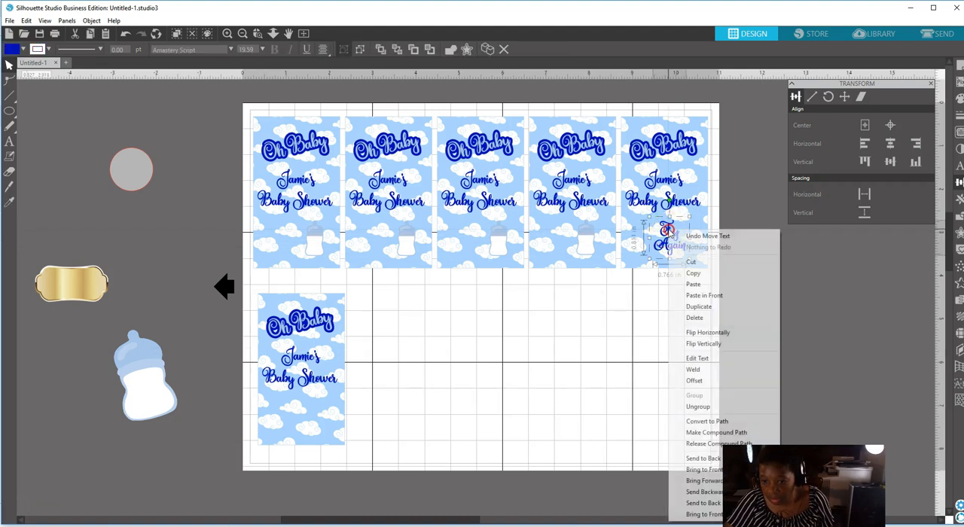
left_click(699, 306)
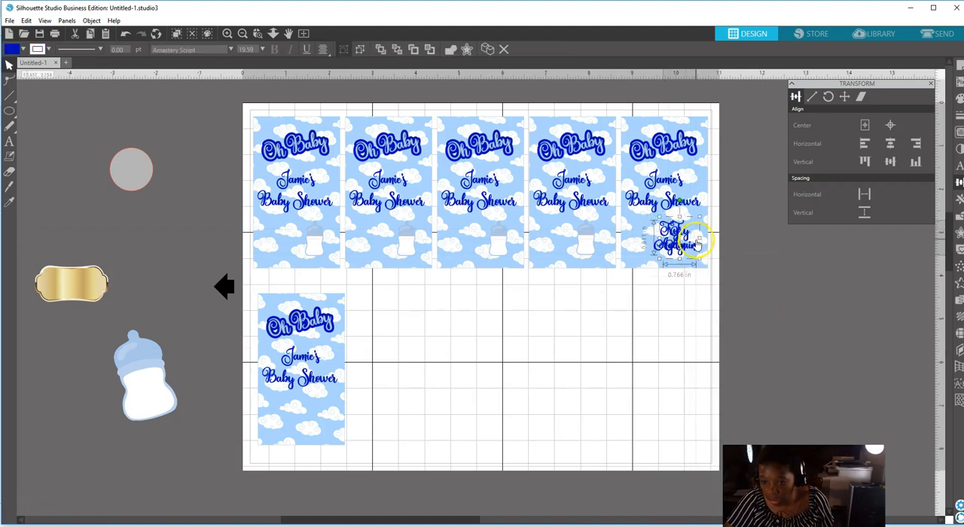
left_click_drag(695, 249, 387, 419)
Group the fifth upper card with its "Try Again" text again.
left_click_drag(626, 103, 696, 280)
right_click(684, 259)
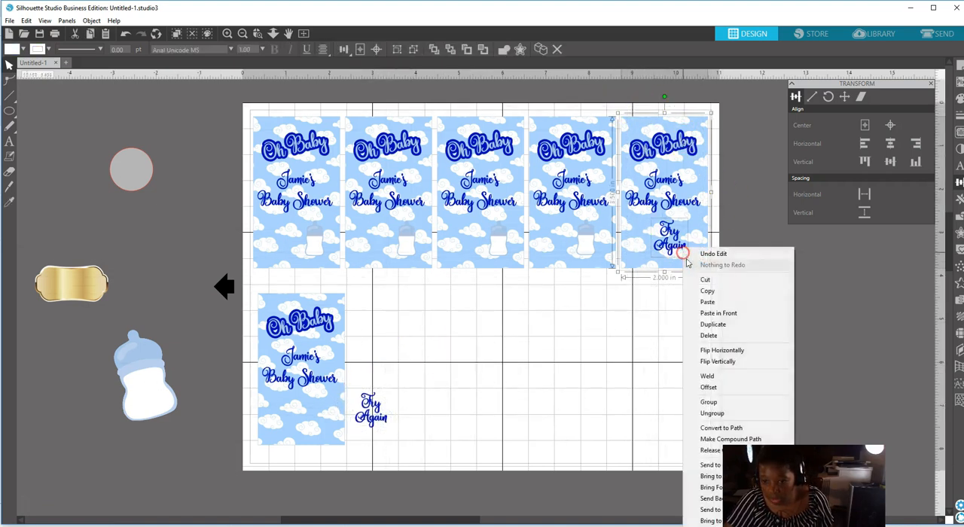
left_click(718, 401)
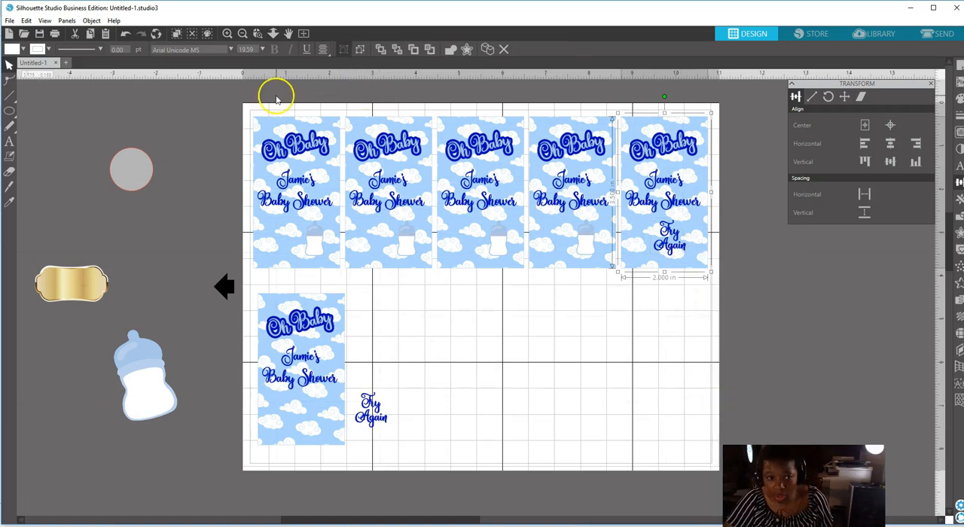
Select the five upper cards and group them again as one row.
left_click_drag(249, 100, 623, 240)
left_click(623, 240, "shift")
right_click(684, 243)
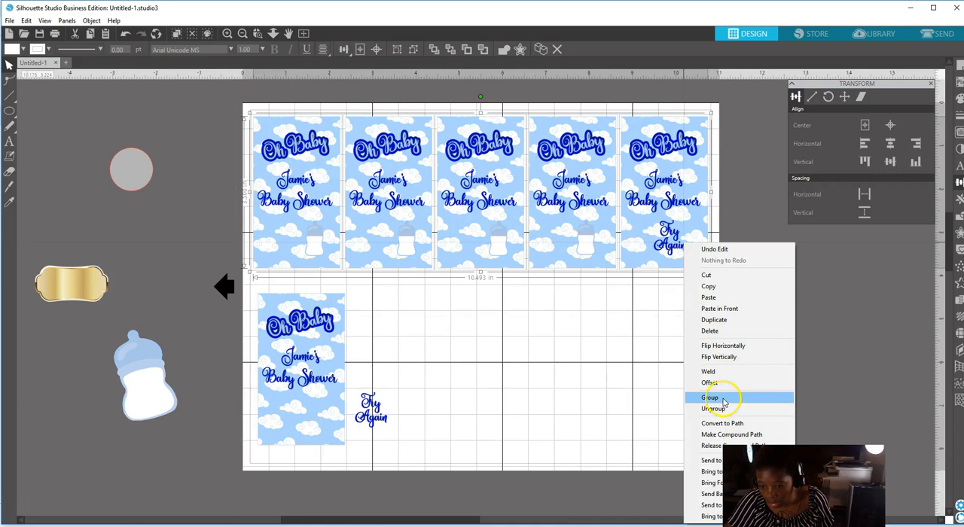
left_click(724, 398)
left_click(471, 361)
Place the "Try Again" copy in the second-row card's lower right area and check its fit with the 1 in circle.
left_click_drag(367, 412, 317, 417)
left_click(253, 310)
left_click_drag(133, 172, 324, 416)
right_click(369, 437)
left_click(404, 385)
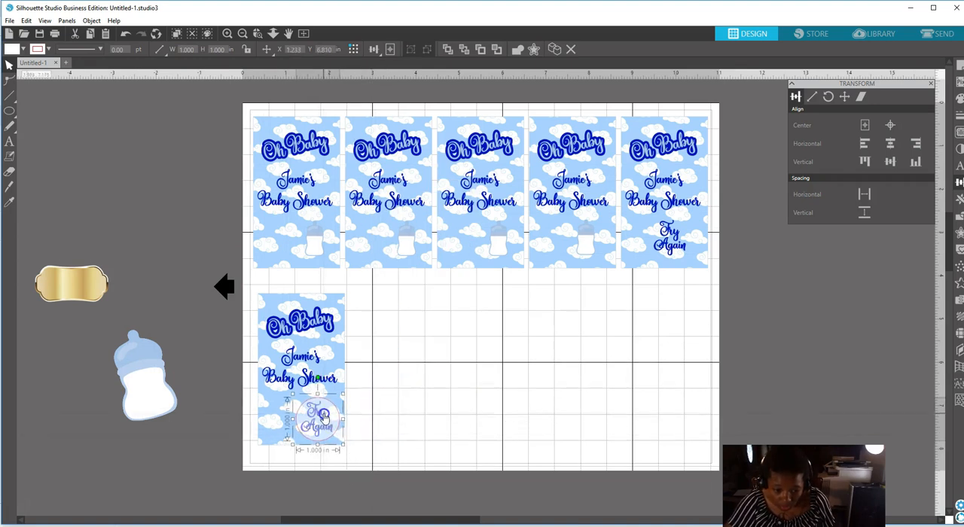
left_click_drag(324, 416, 144, 207)
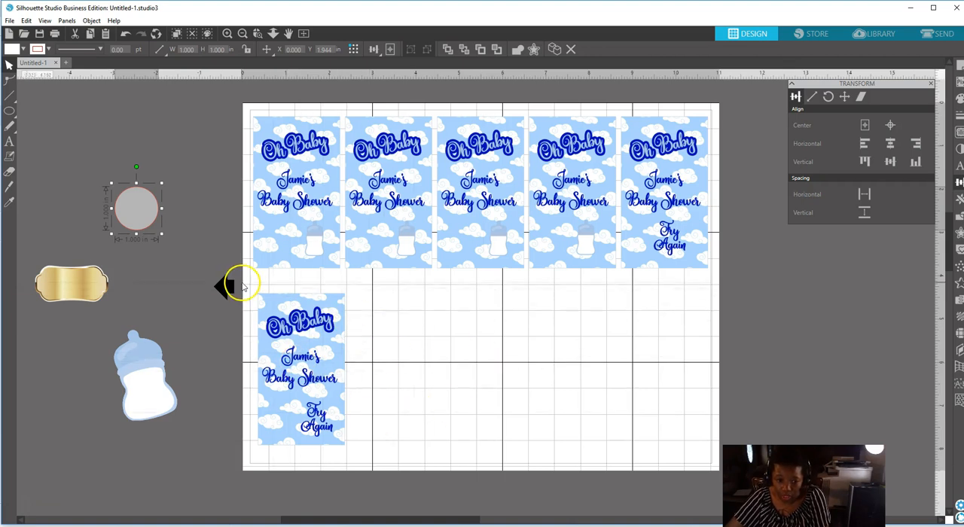
Group the second-row card with its "Try Again" text.
left_click(329, 429)
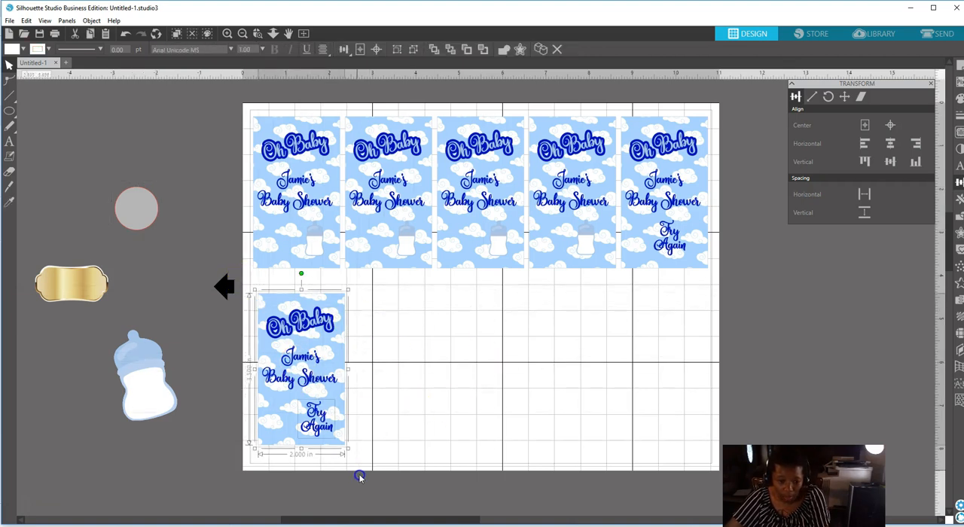
right_click(320, 430)
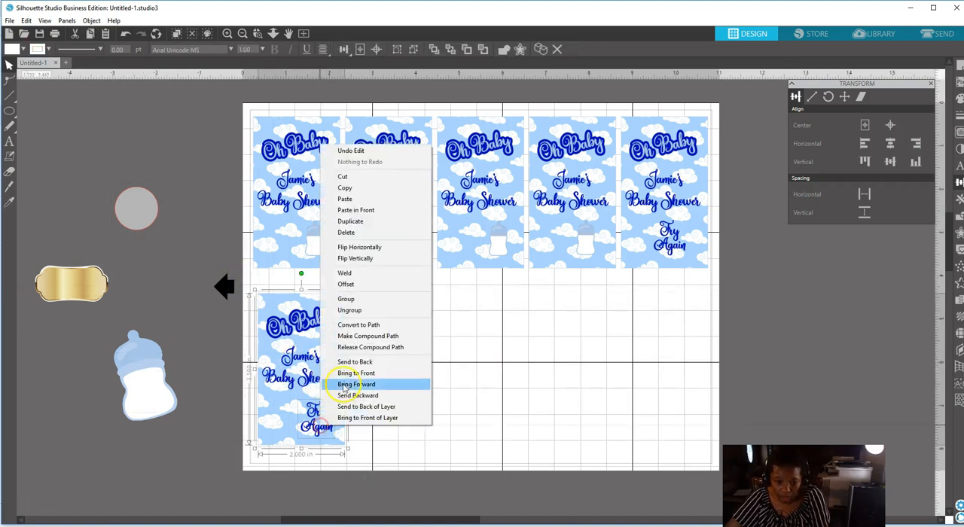
left_click(358, 300)
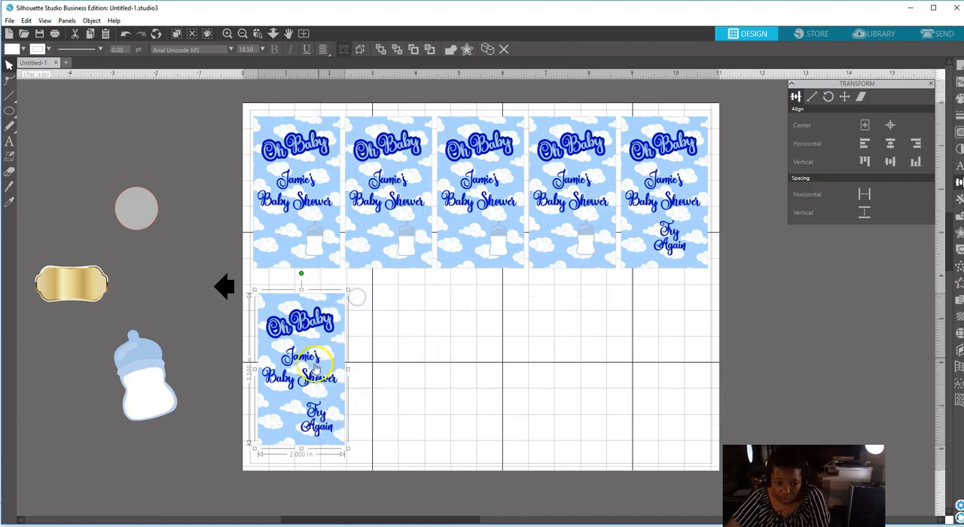
Duplicate the grouped "Try Again" card and keep the copy off the page, over the grey circle.
right_click(303, 371)
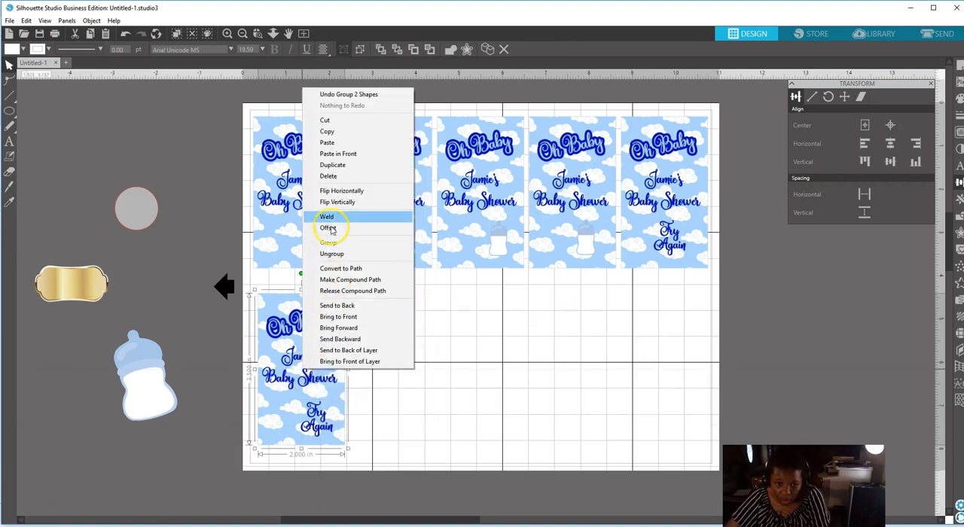
left_click(330, 166)
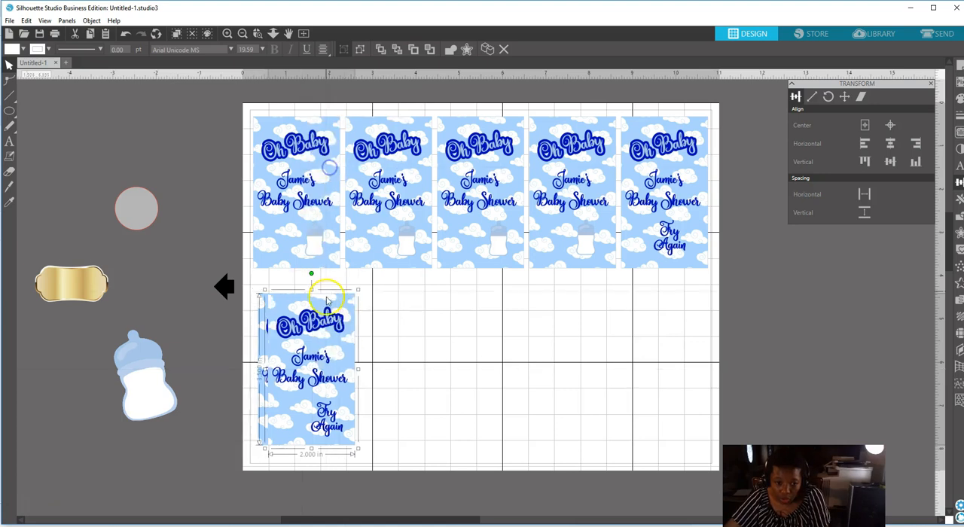
left_click_drag(329, 369, 119, 174)
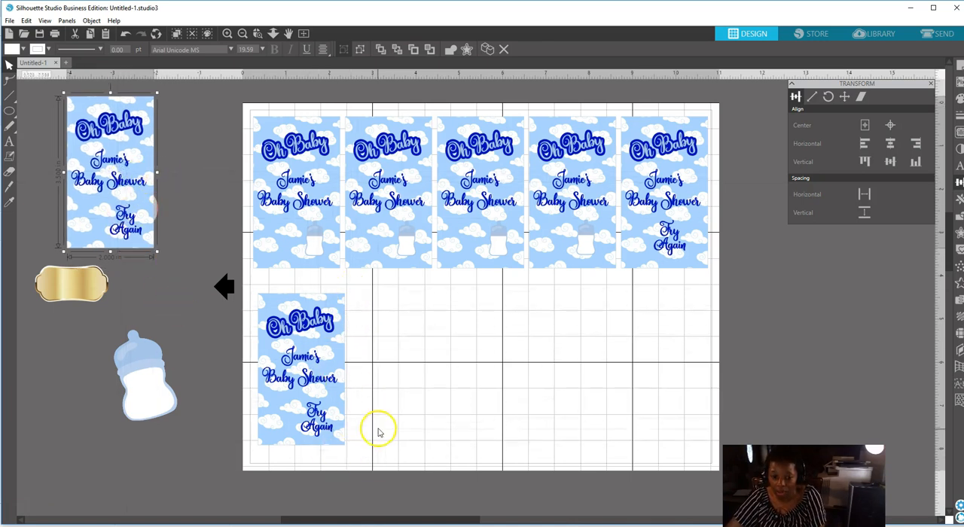
Duplicate the "Try Again" card to fill the second and third positions of the lower row.
left_click(302, 381)
right_click(303, 381)
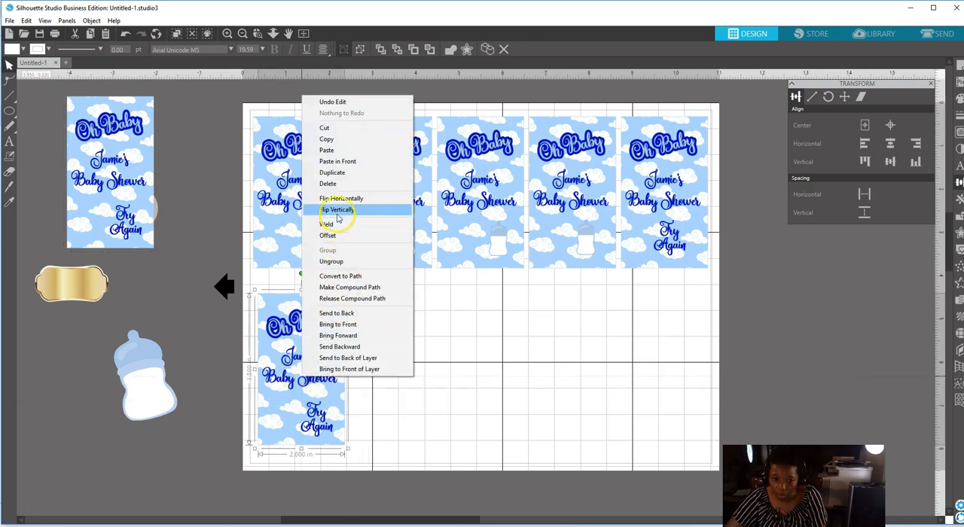
left_click(334, 172)
left_click_drag(326, 350, 404, 347)
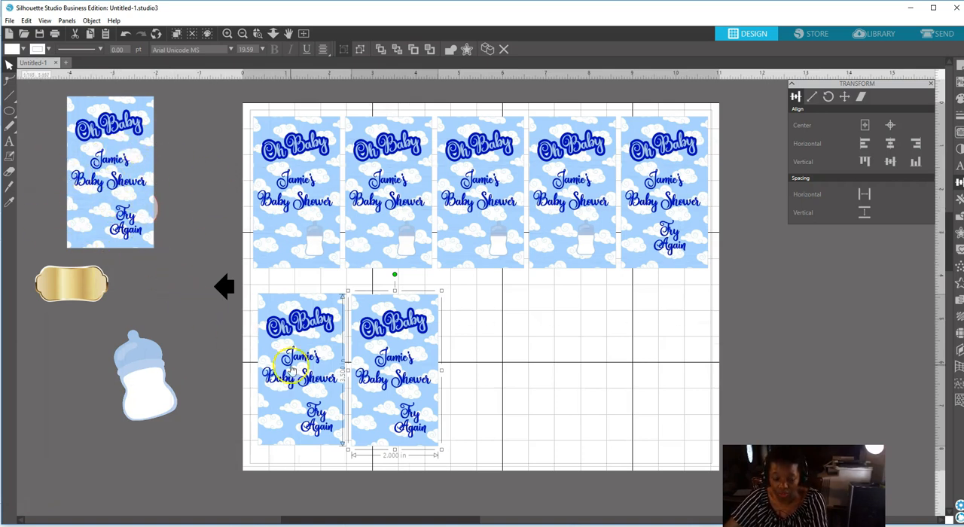
right_click(397, 407)
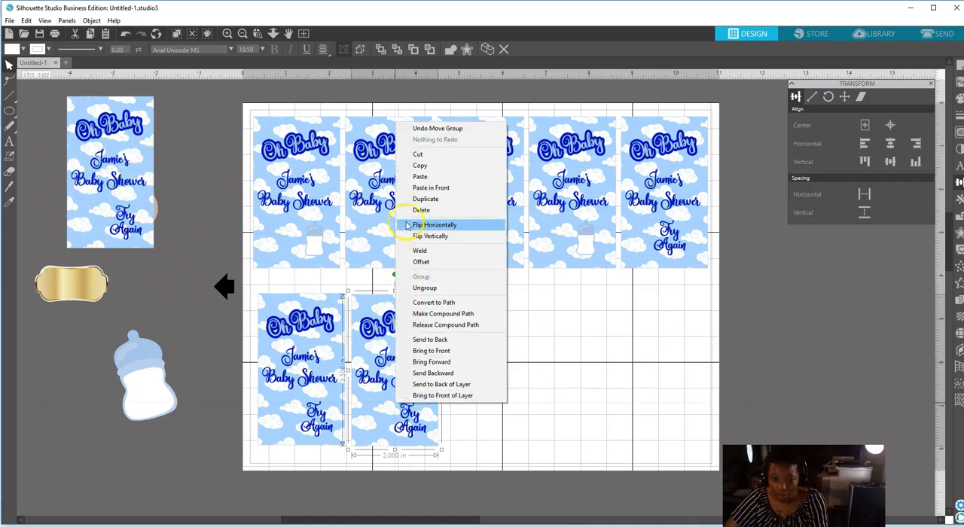
left_click(408, 190)
left_click_drag(418, 358, 498, 371)
Add two more copies of the "Try Again" card as the fourth and fifth cards of the lower row.
right_click(497, 381)
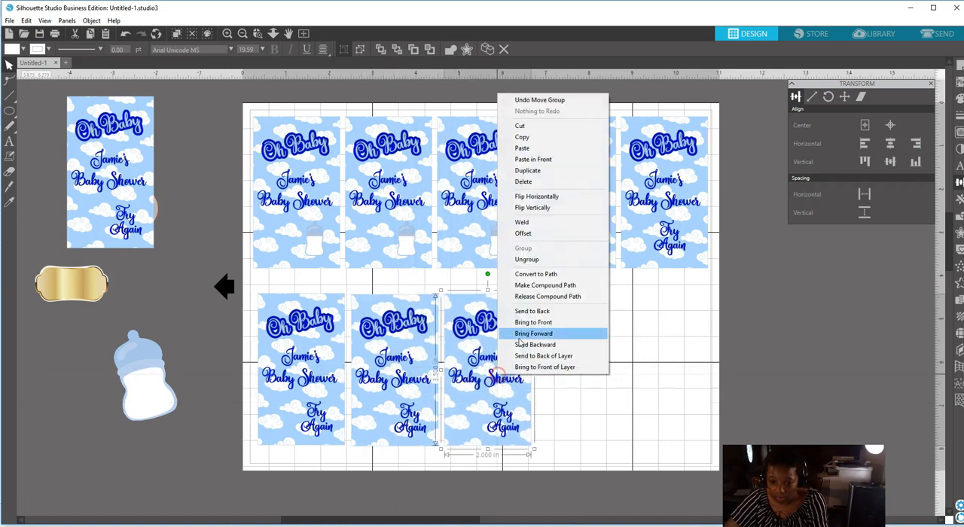
left_click(530, 171)
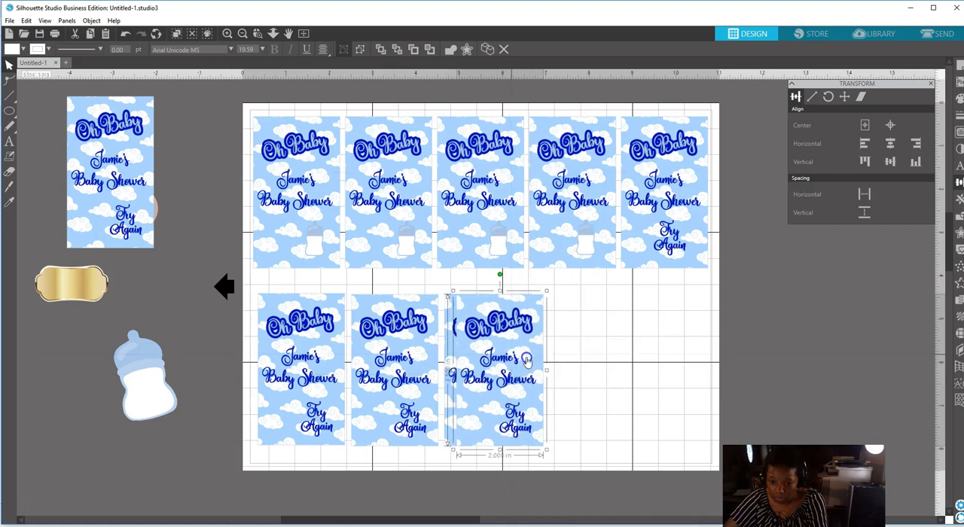
left_click_drag(501, 361, 593, 360)
right_click(593, 360)
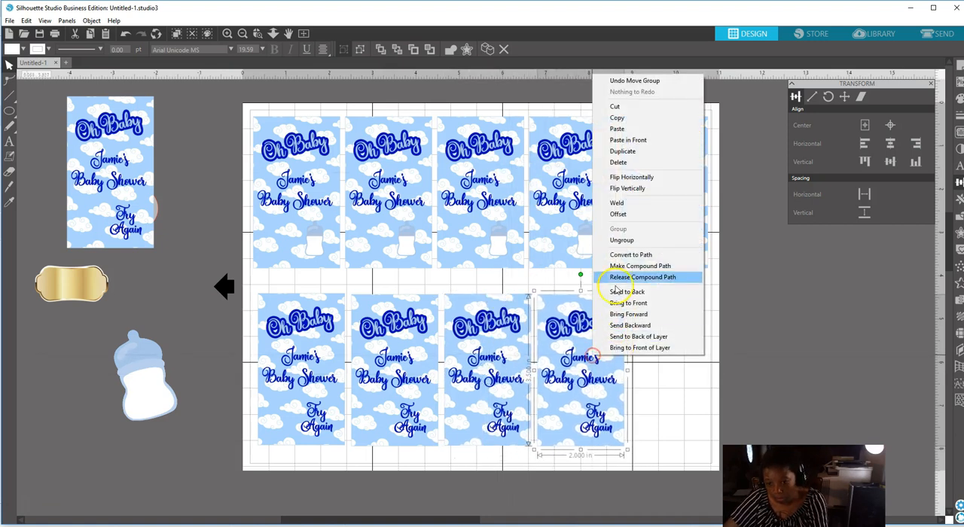
left_click(625, 151)
left_click_drag(609, 279, 659, 365)
Shift the first card of the lower row slightly left and up so it lines up under the first upper card.
left_click_drag(245, 284, 656, 403)
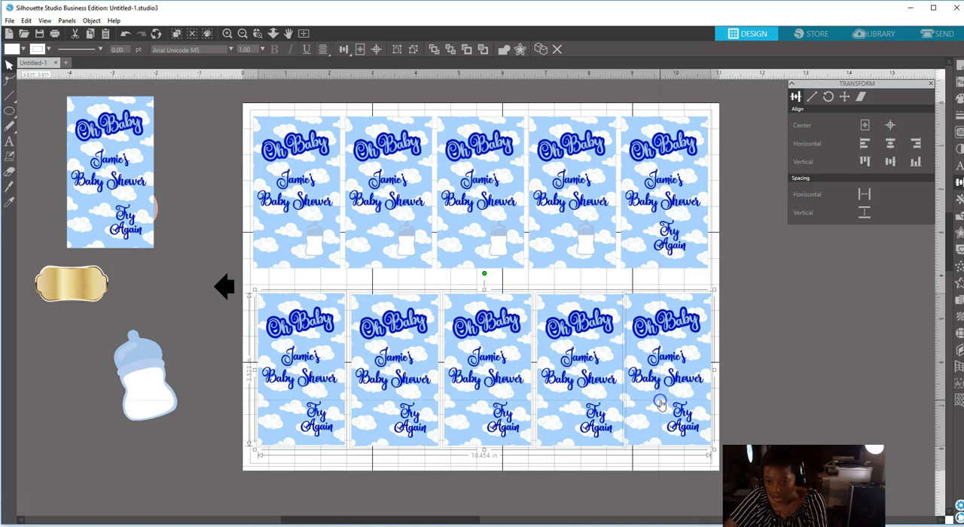
left_click(211, 246)
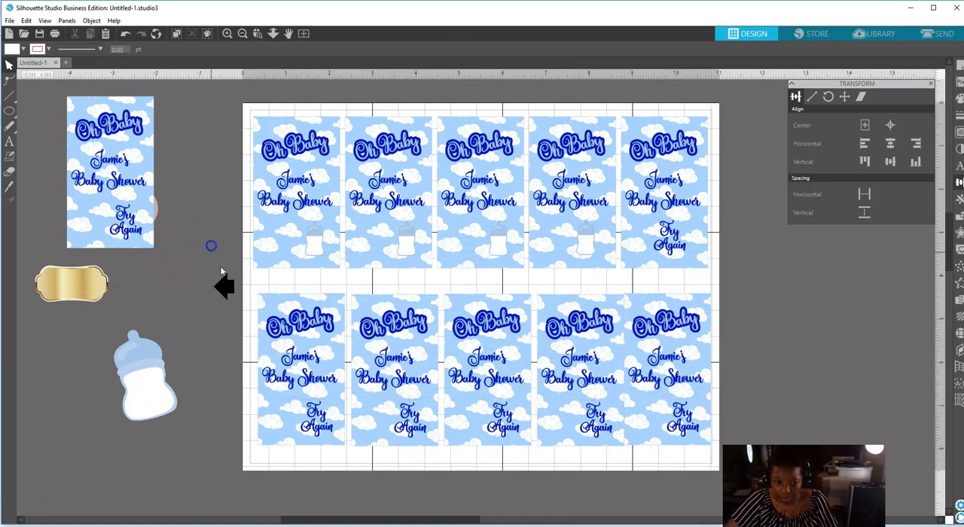
left_click_drag(287, 349, 282, 343)
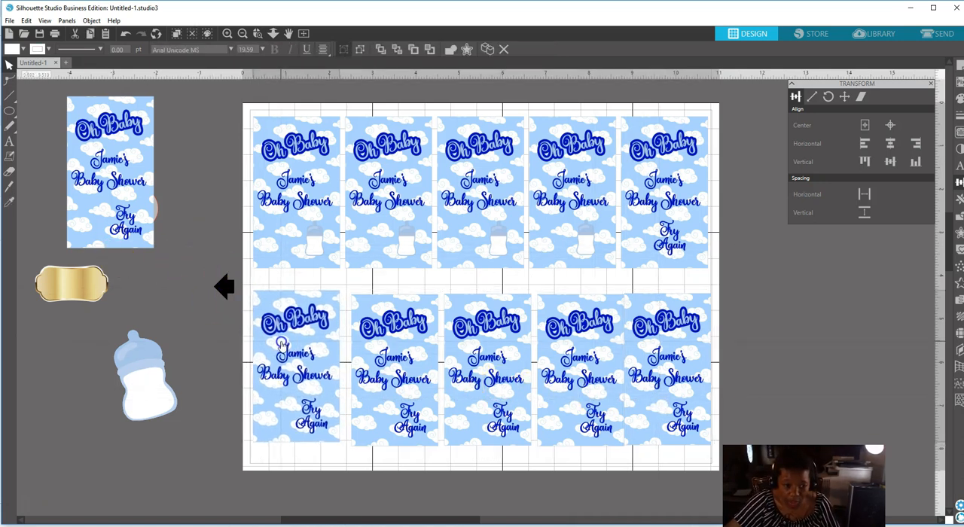
Shift the second to fifth cards of the lower row so each sits roughly beneath its upper-row counterpart with narrow gaps between them.
left_click_drag(388, 370, 383, 365)
left_click_drag(485, 382, 478, 381)
left_click(592, 381)
left_click_drag(592, 382, 585, 381)
left_click(647, 381)
left_click_drag(654, 381, 655, 381)
Space the five lower-row cards evenly horizontally, align their vertical centers, and nudge the row slightly up.
left_click_drag(254, 277, 669, 407)
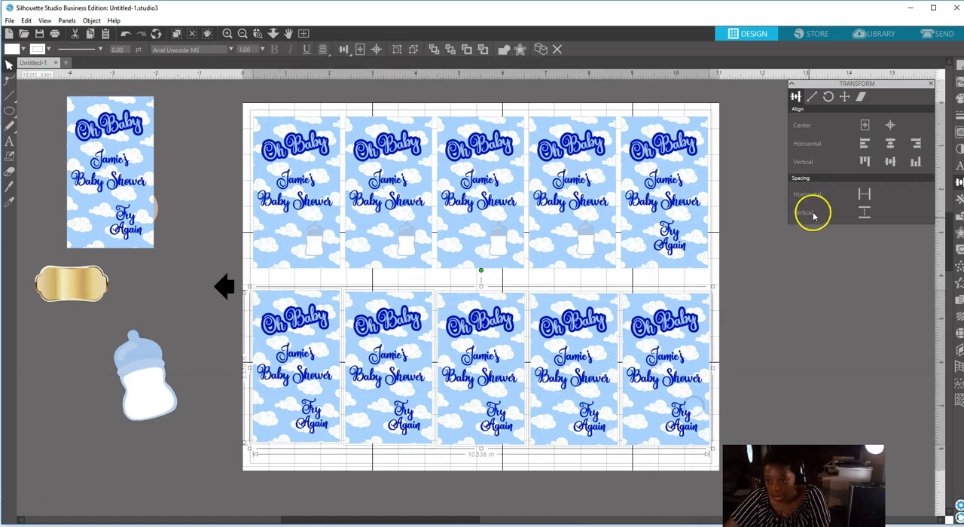
left_click(865, 194)
left_click(891, 161)
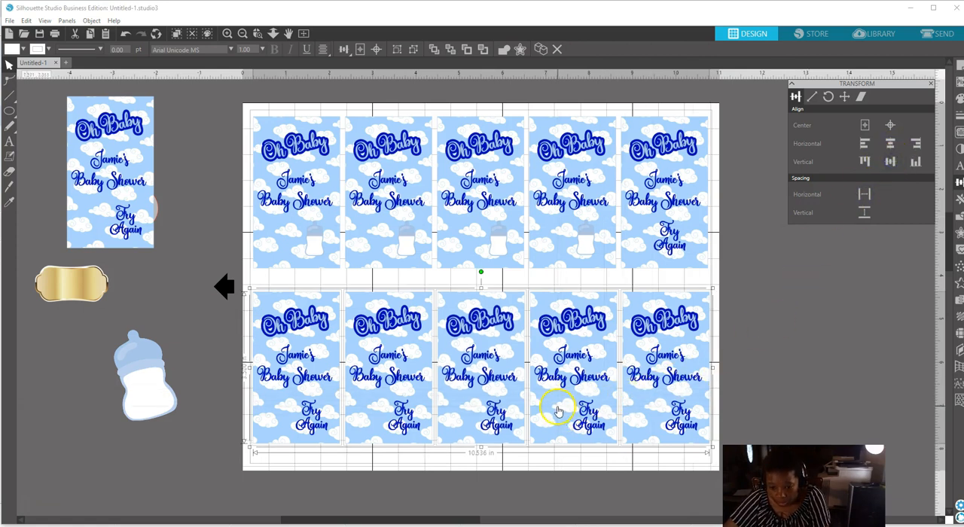
left_click_drag(557, 412, 557, 409)
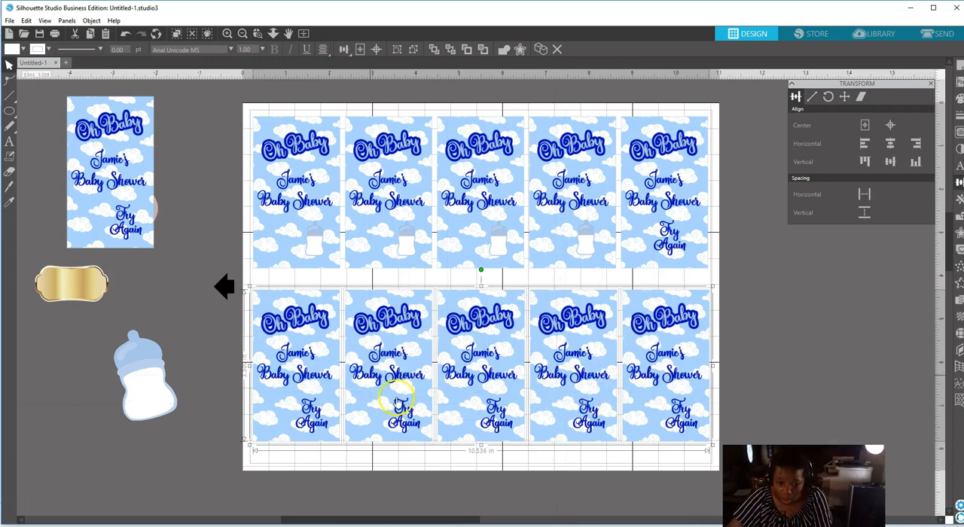
left_click(757, 287)
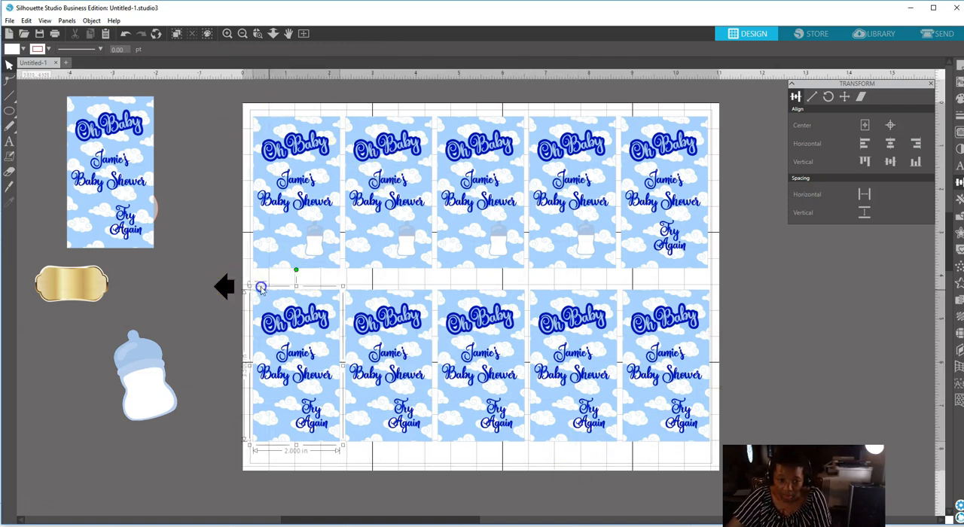
Group all five cards of the lower row into one object.
left_click_drag(261, 287, 666, 428)
right_click(665, 428)
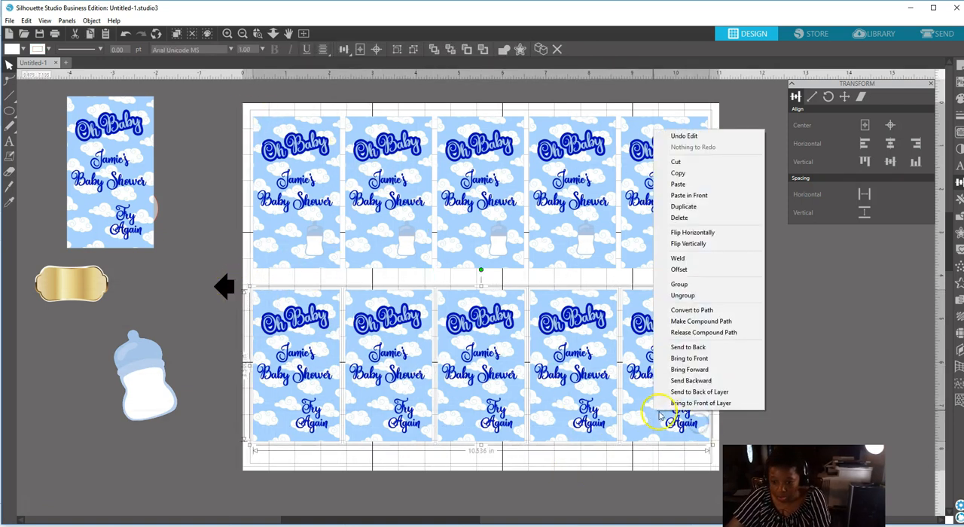
left_click(672, 290)
Move the upper row slightly down and the lower row further down to balance the two rows within the page margins.
left_click(598, 249)
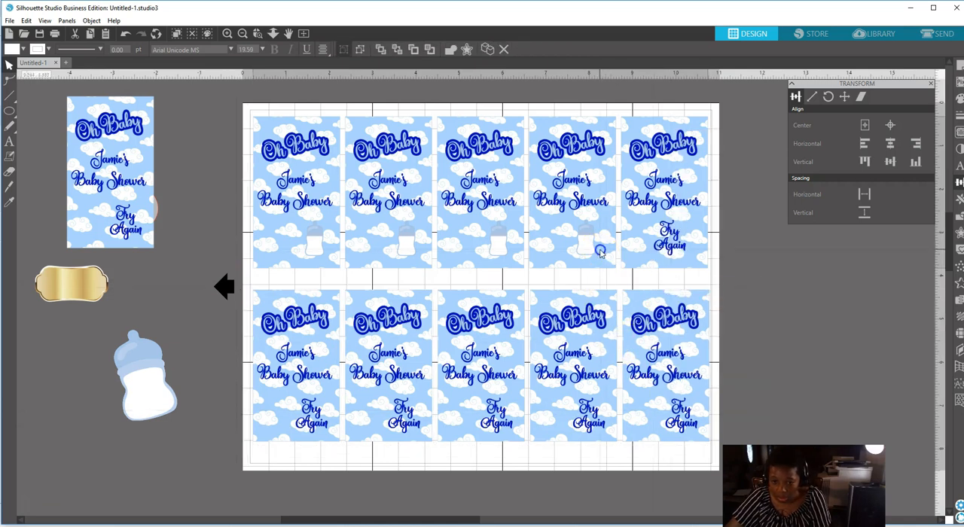
left_click_drag(598, 248, 598, 252)
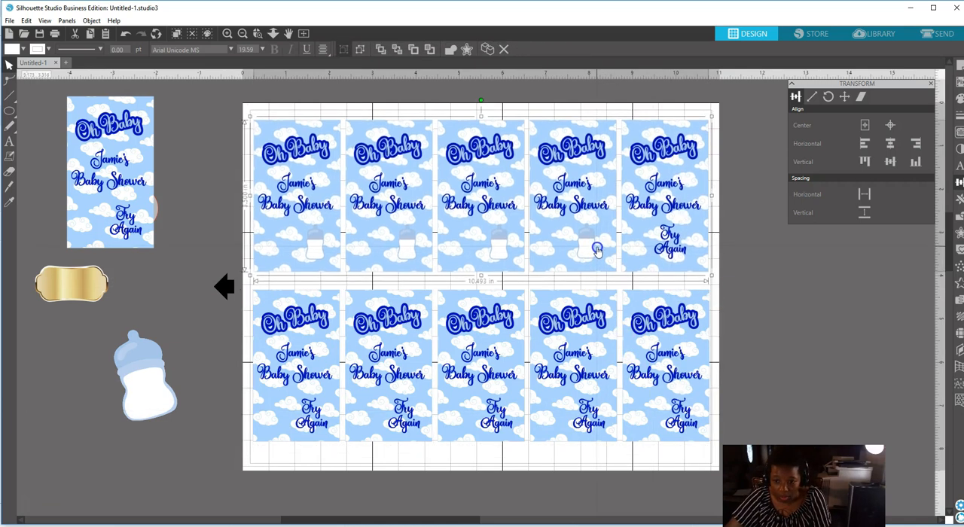
left_click_drag(596, 376, 596, 387)
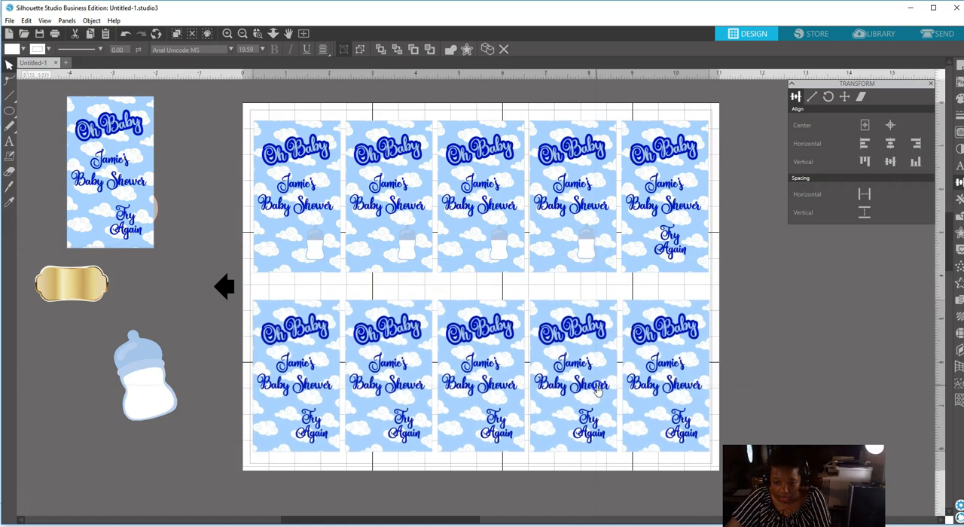
left_click(730, 335)
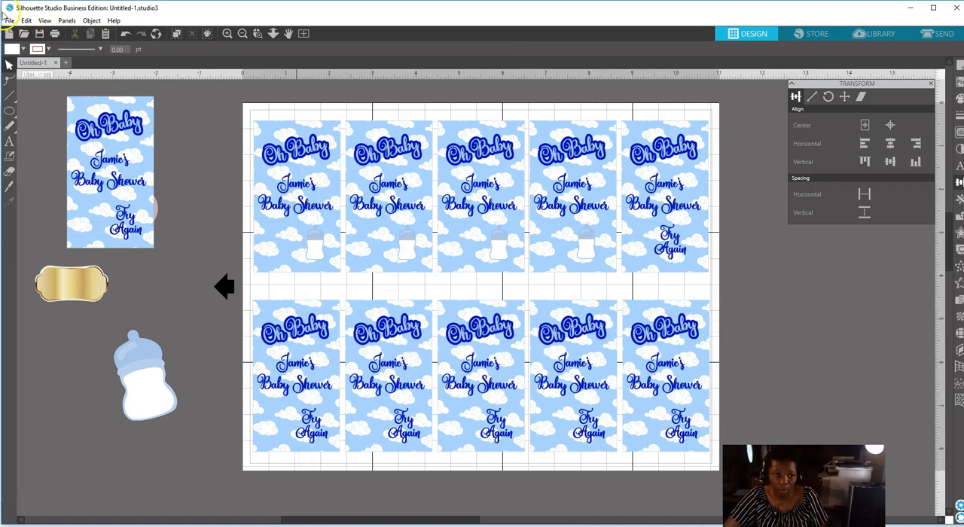
Print one copy of the card sheet on the Hewlett-Packard HP Color LaserJet MFP printer.
left_click(9, 20)
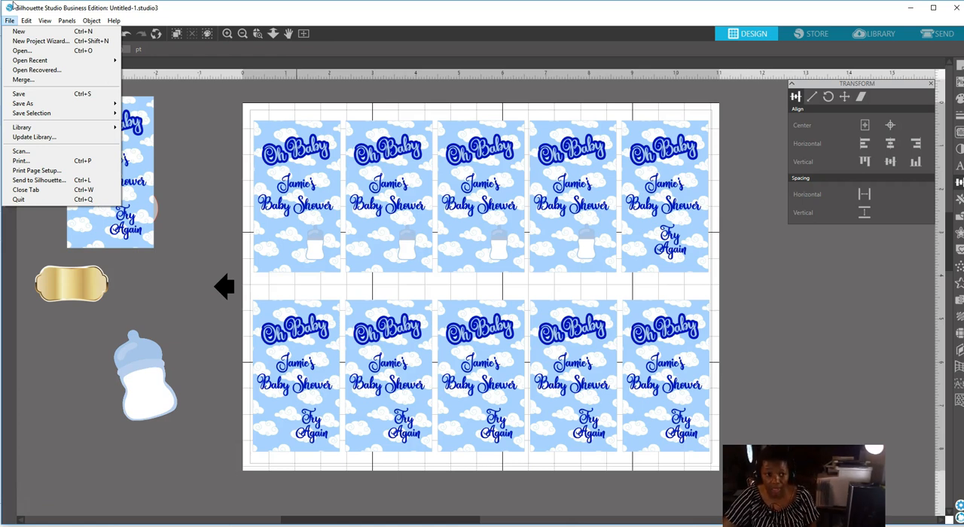
left_click(29, 162)
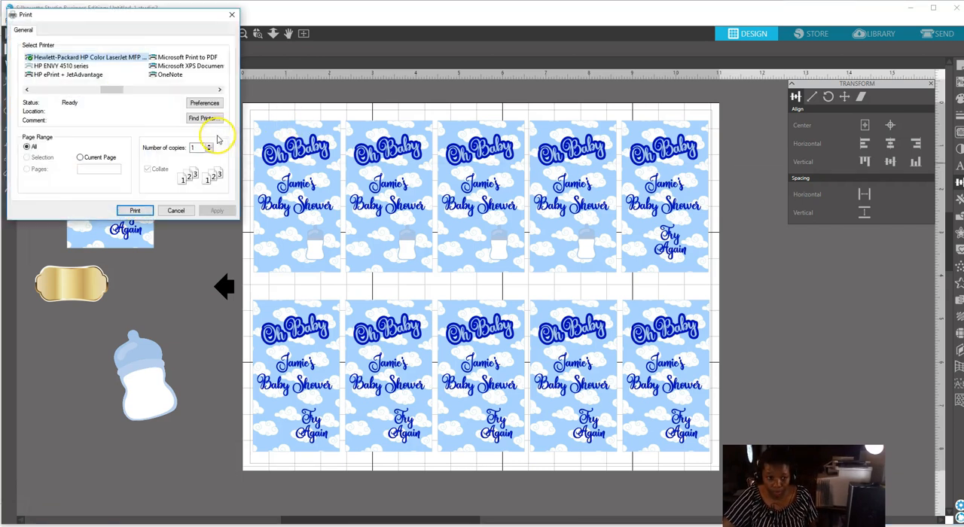
left_click(134, 213)
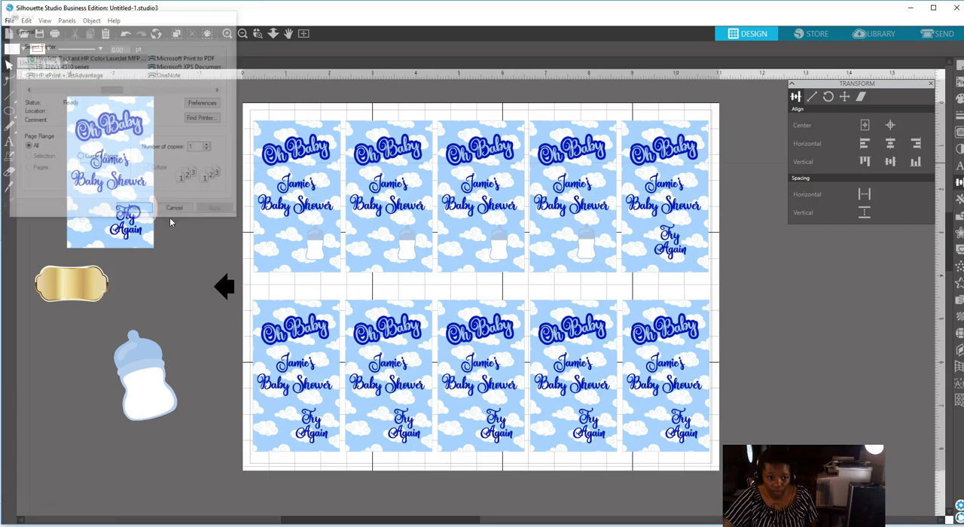